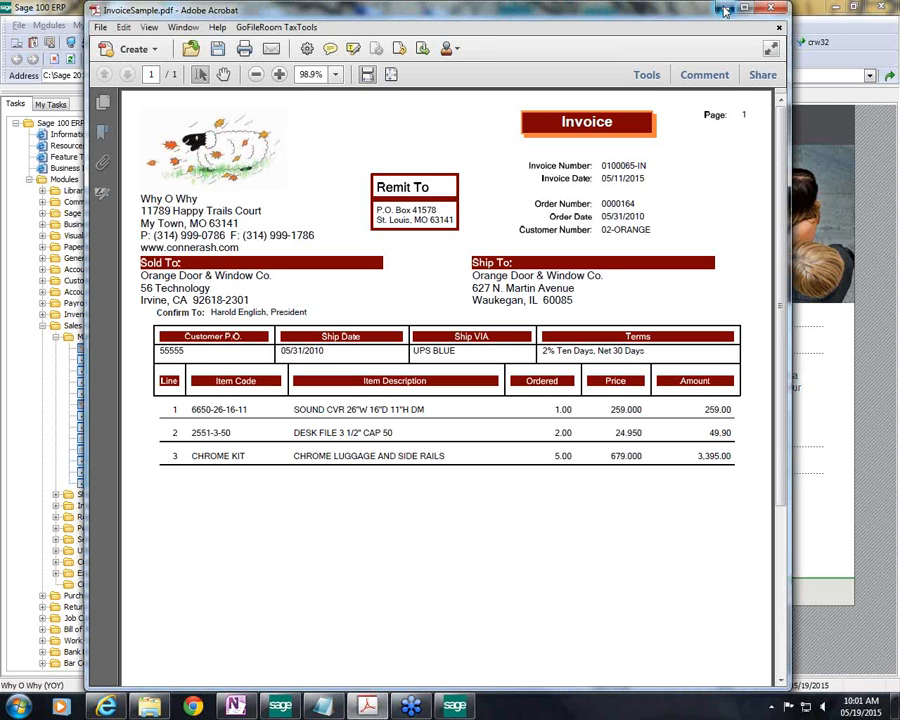
Minimize the sample invoice PDF and bring up the S/O Invoice Printing window.
click(726, 10)
mouse_move(458, 707)
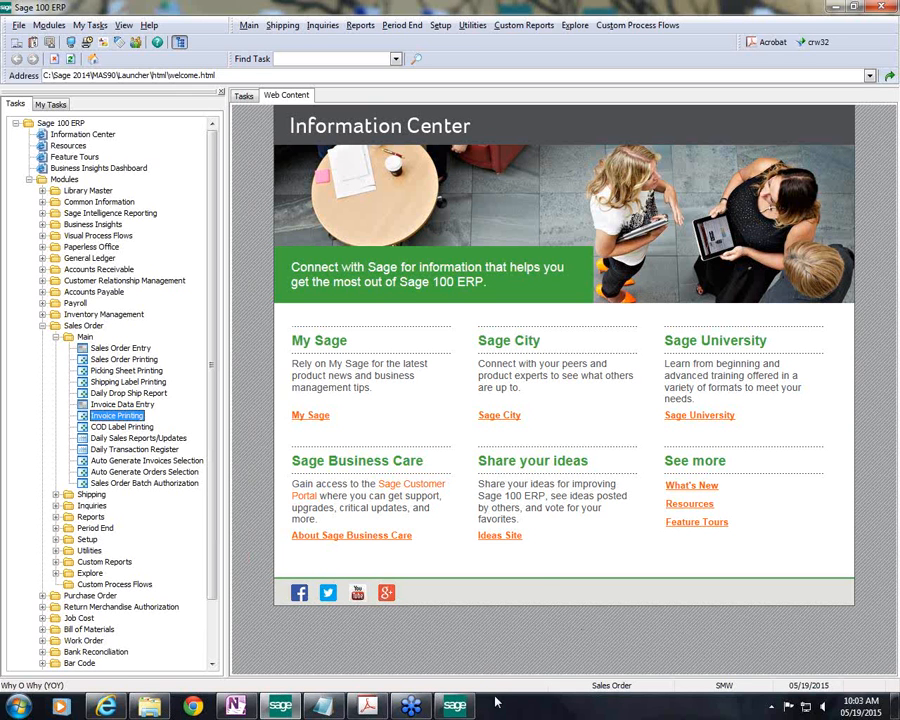
mouse_move(454, 706)
click(454, 610)
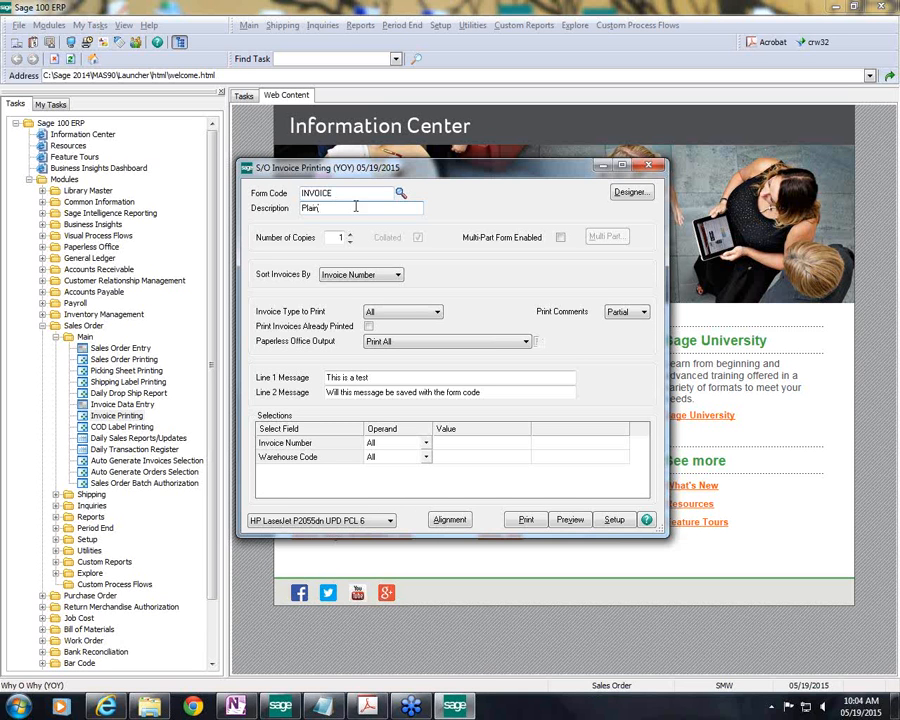
Base the INVOICE form code, described as Plain, on the Plain form template and open it in the Crystal Reports designer.
key(Tab)
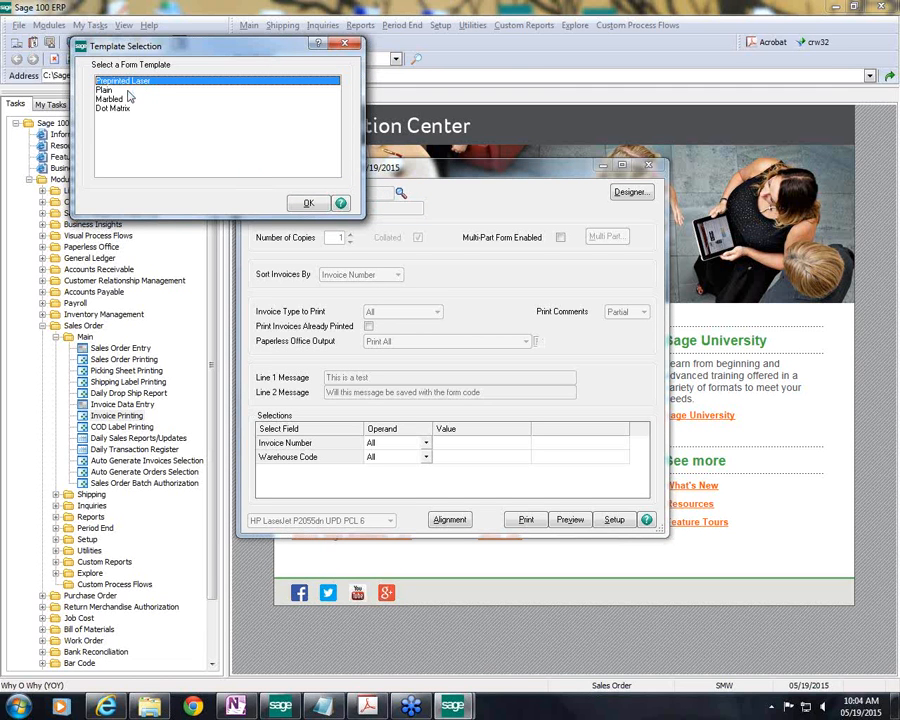
click(127, 90)
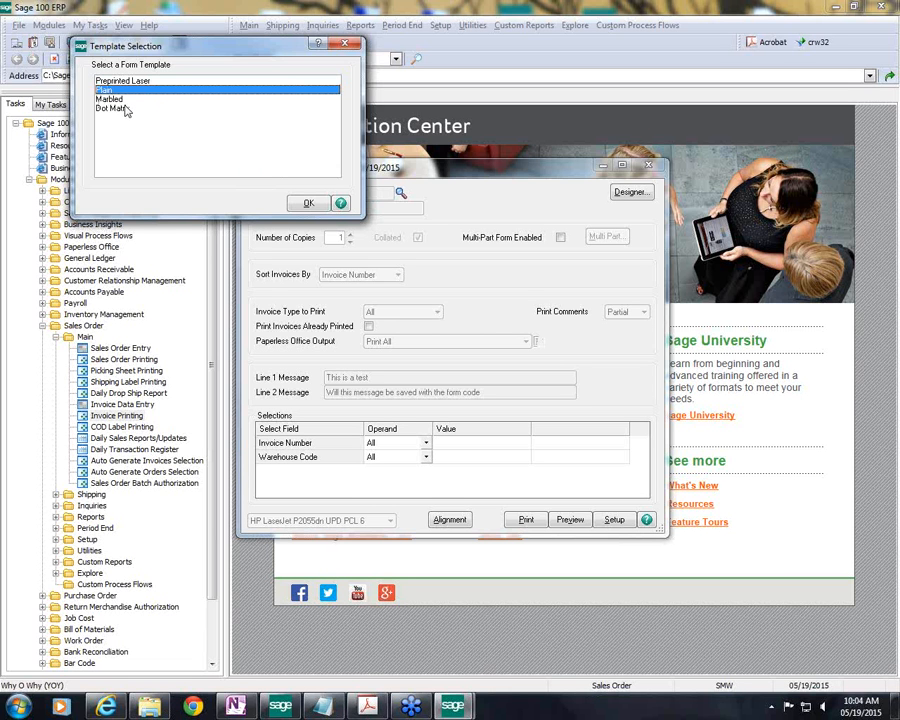
click(307, 204)
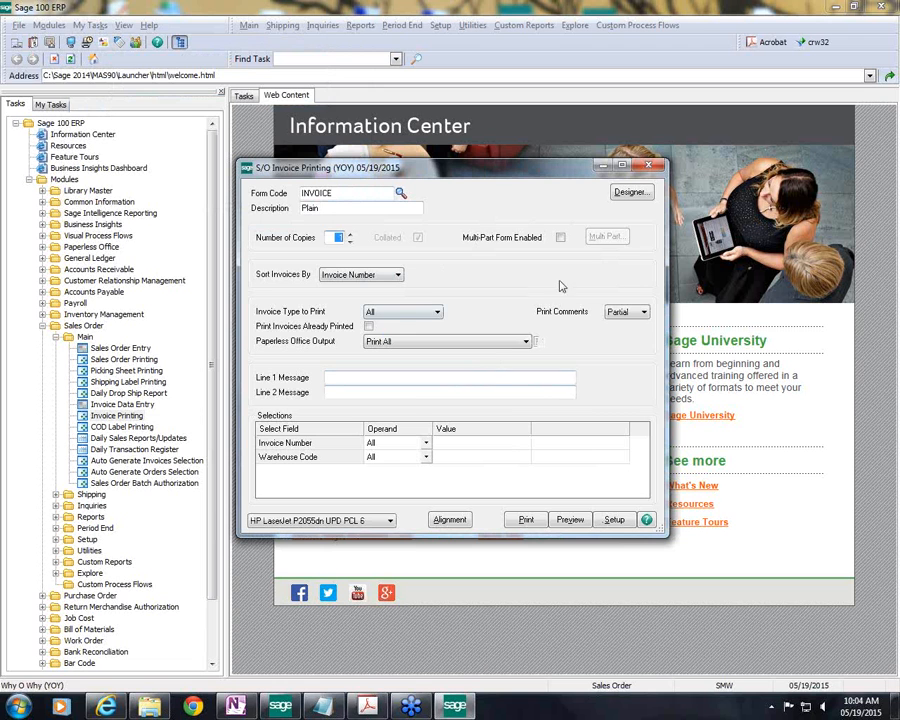
click(627, 193)
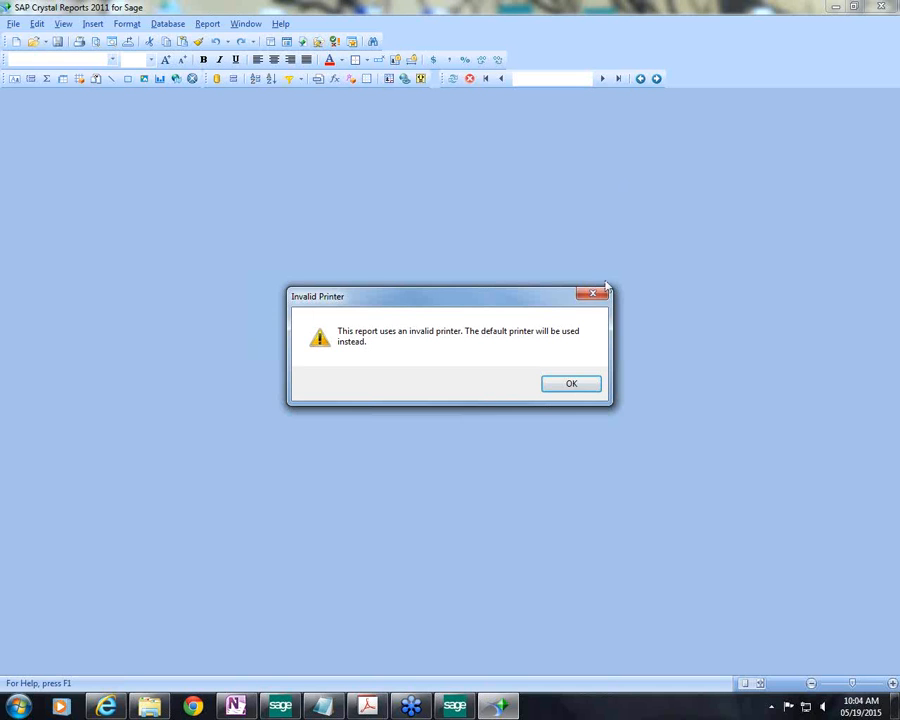
click(571, 385)
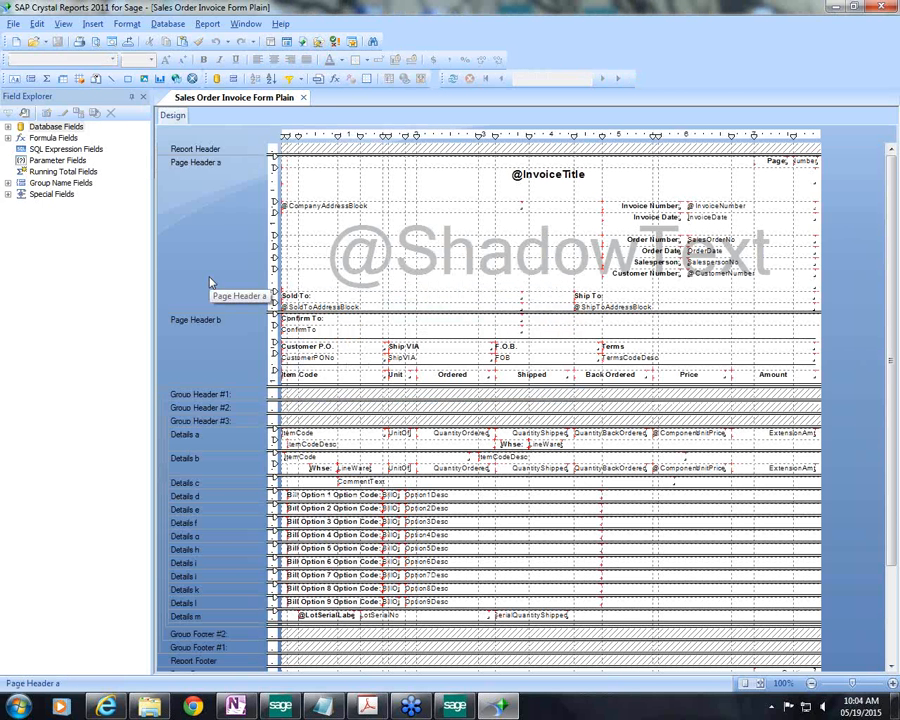
click(462, 231)
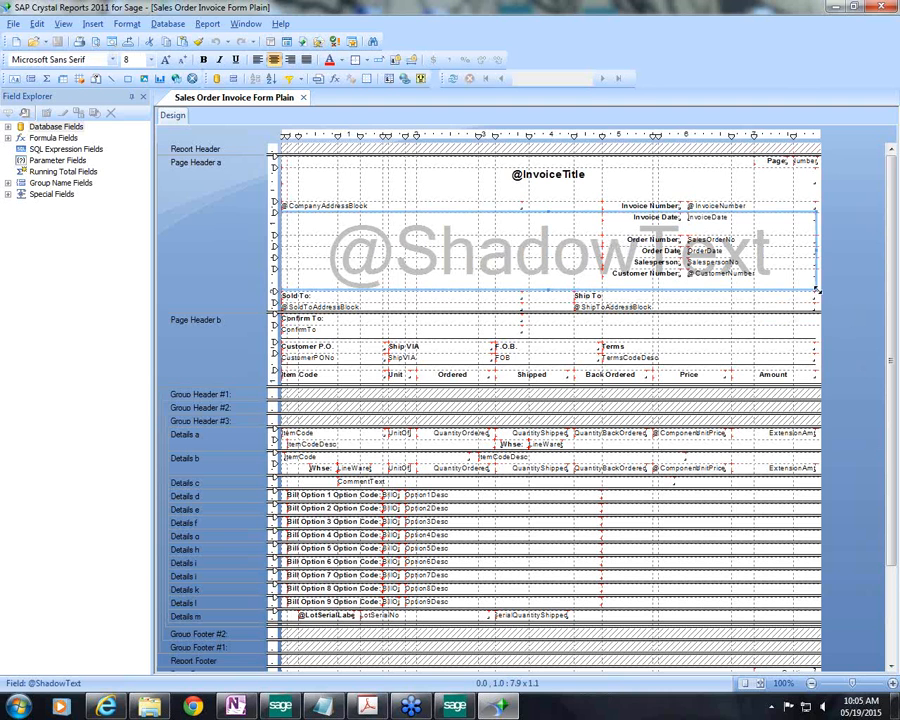
drag(817, 289, 467, 246)
drag(396, 223, 491, 173)
click(595, 184)
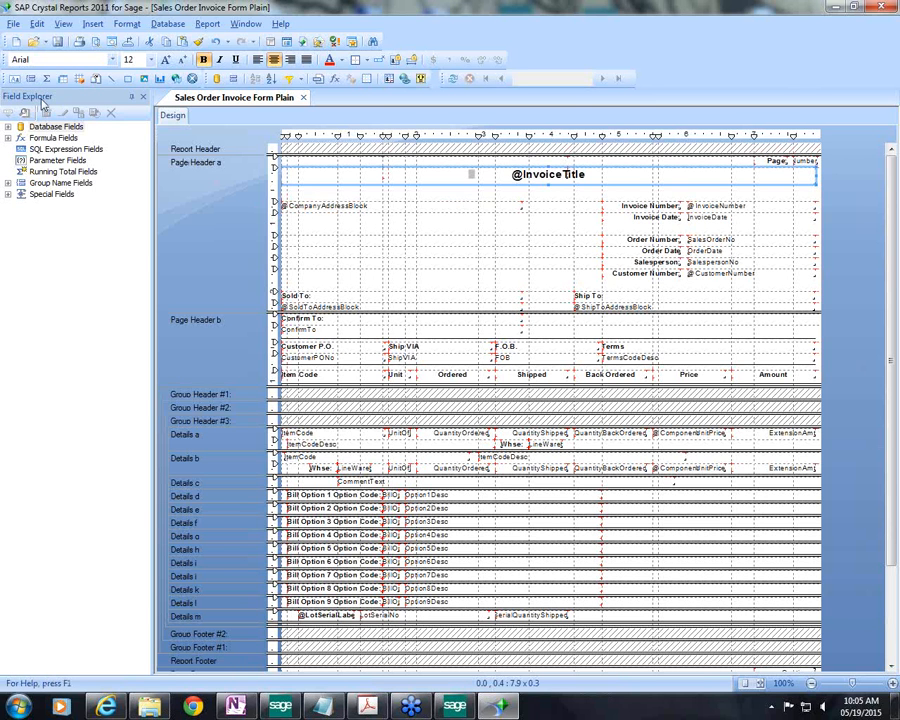
Insert the picture th1J0ZUO62.jpg from the Desktop at the upper-left corner of Page Header a.
click(145, 81)
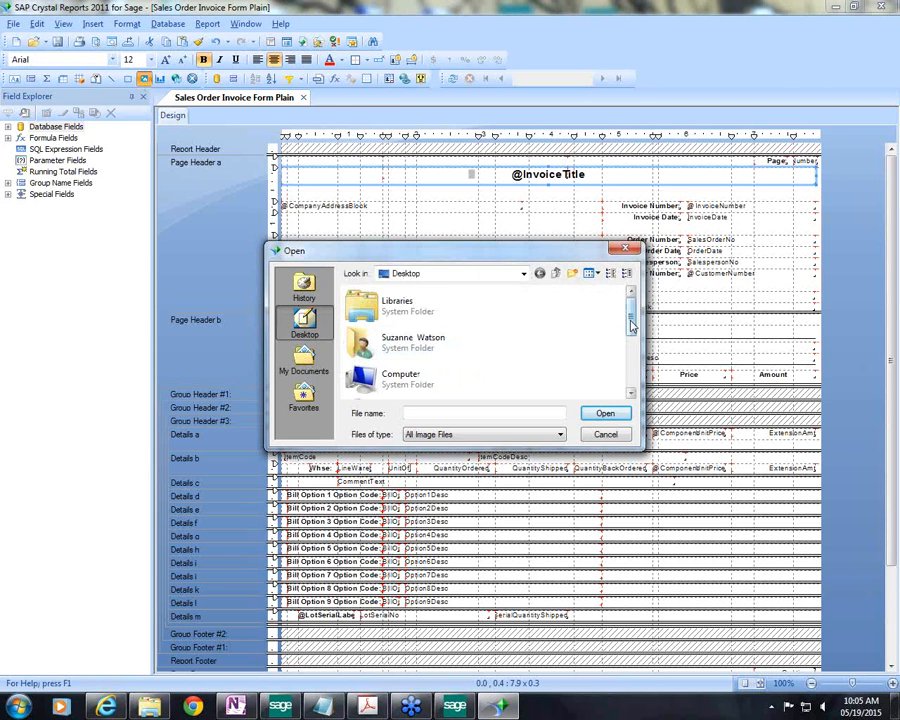
drag(631, 323, 634, 365)
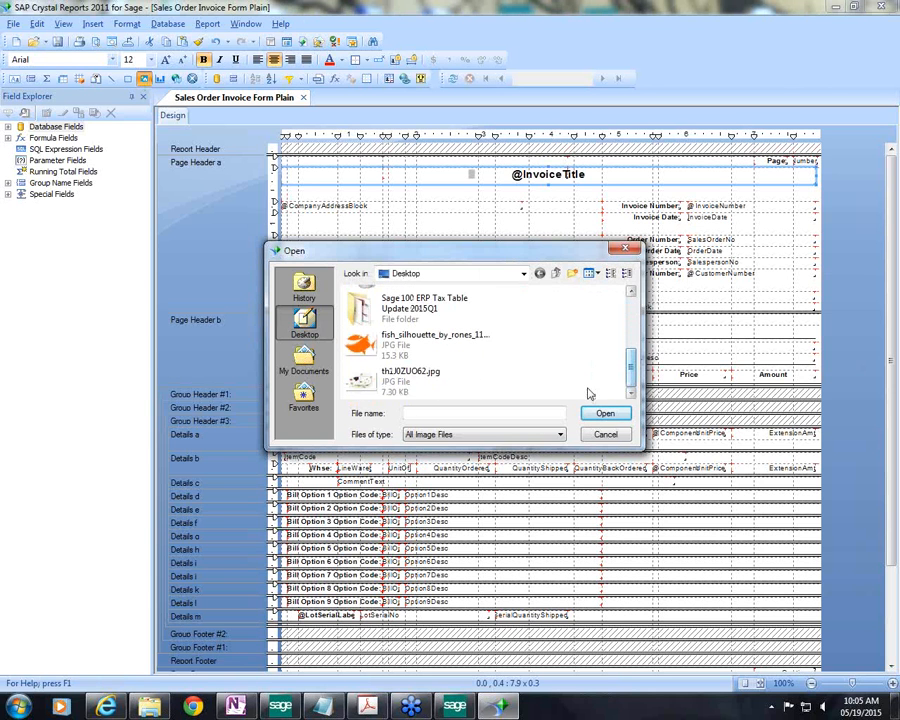
click(357, 393)
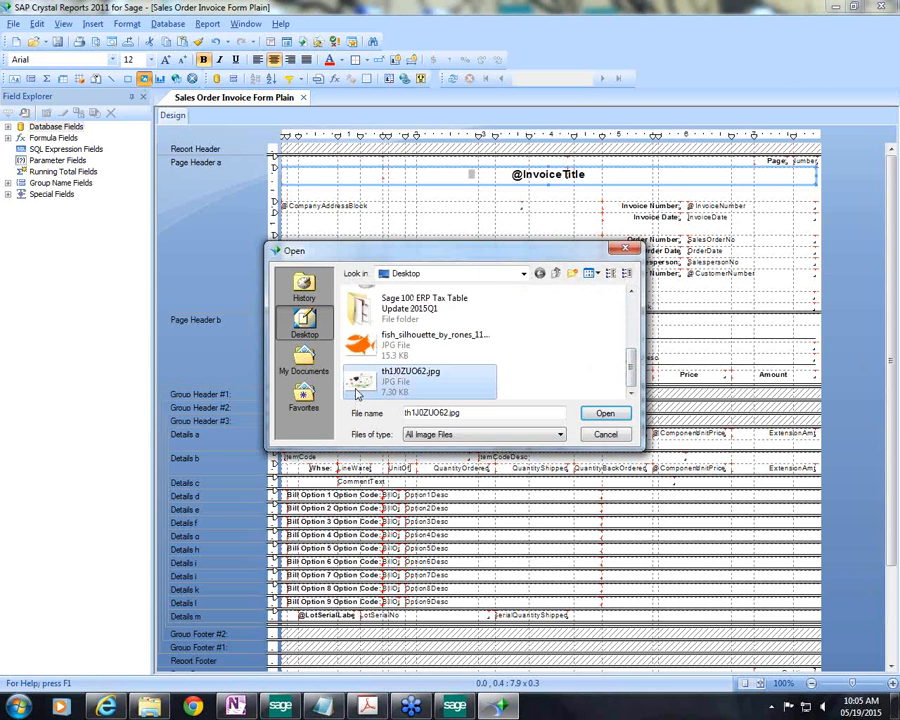
click(593, 415)
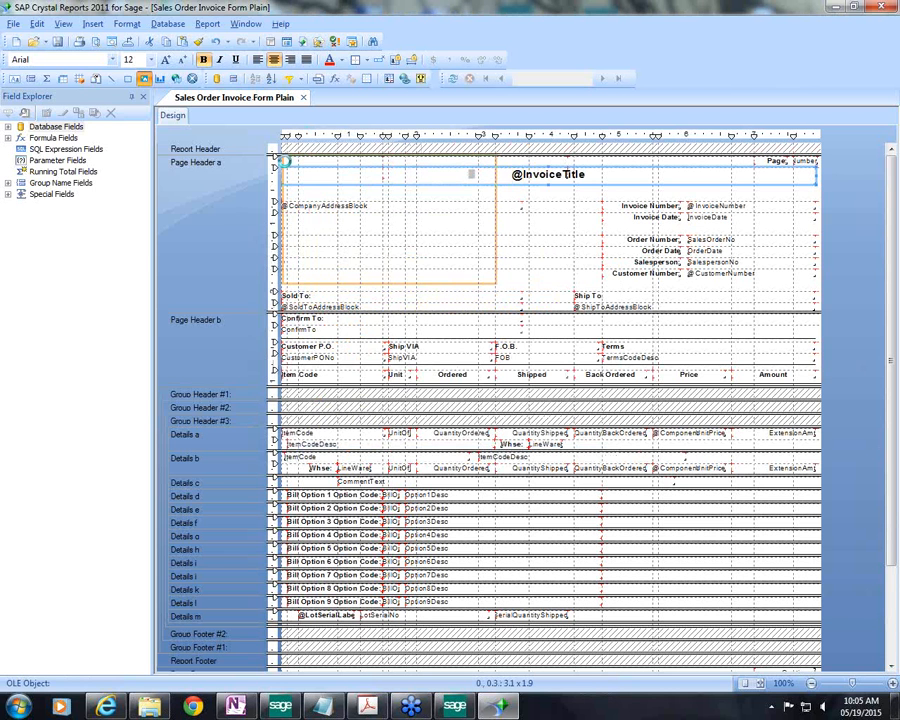
click(286, 160)
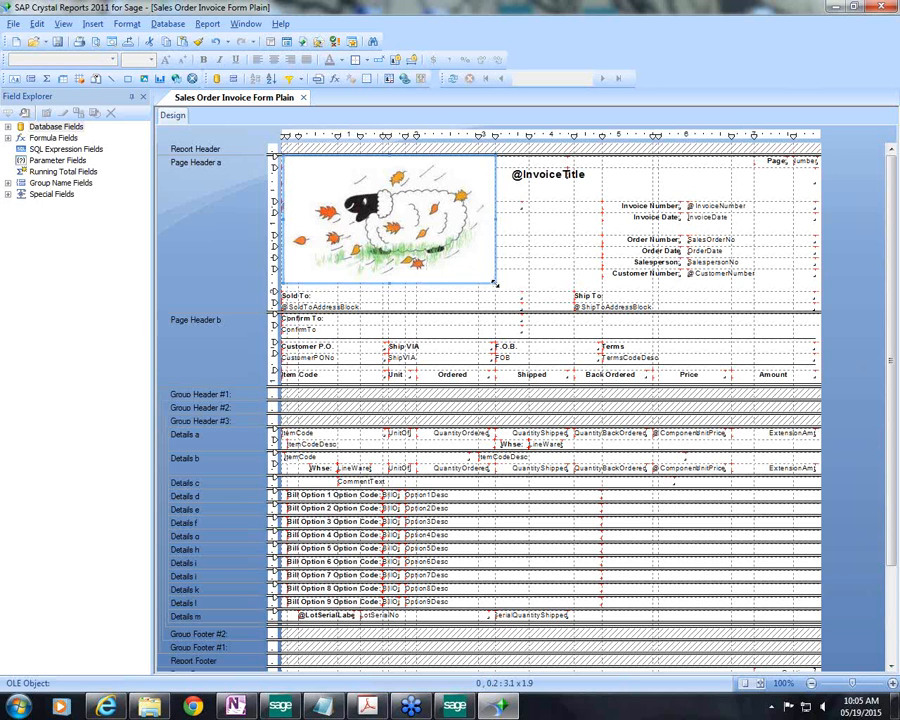
drag(495, 284, 463, 247)
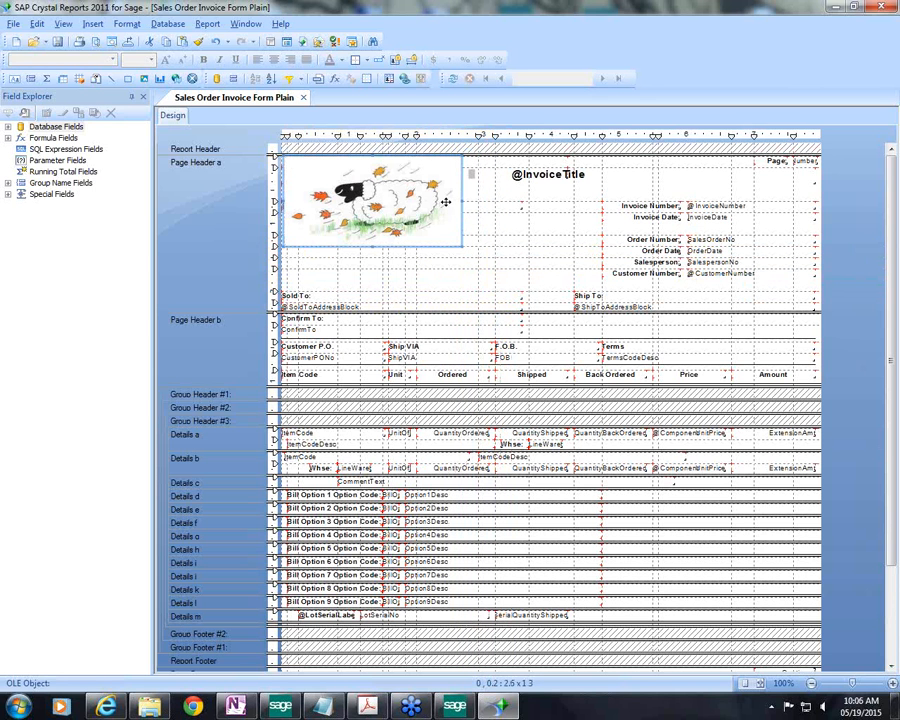
mouse_move(446, 202)
mouse_down()
mouse_move(518, 201)
mouse_move(447, 209)
mouse_up()
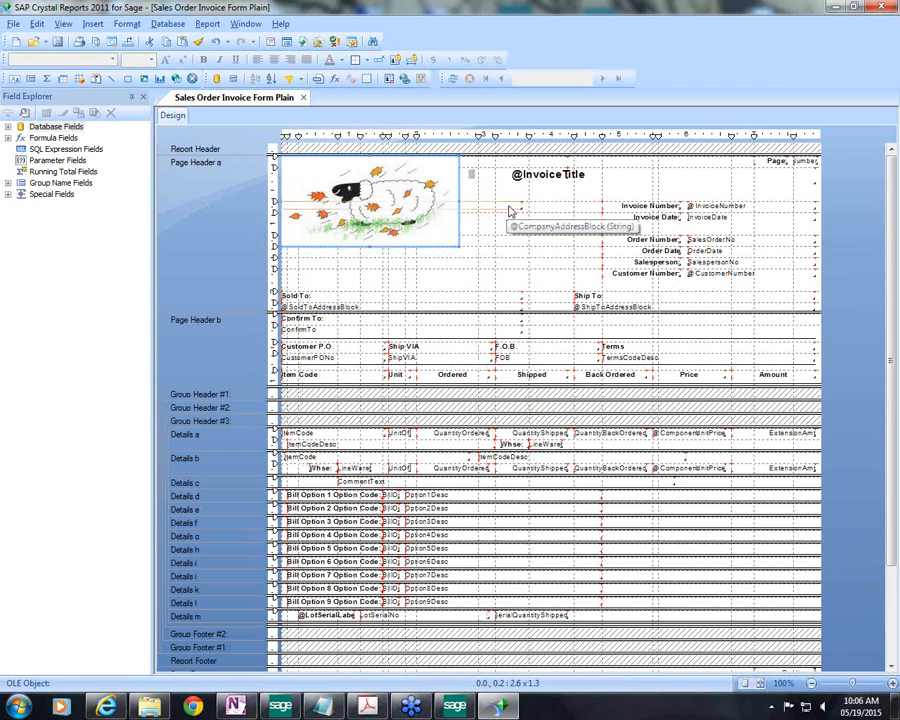
drag(510, 210, 511, 256)
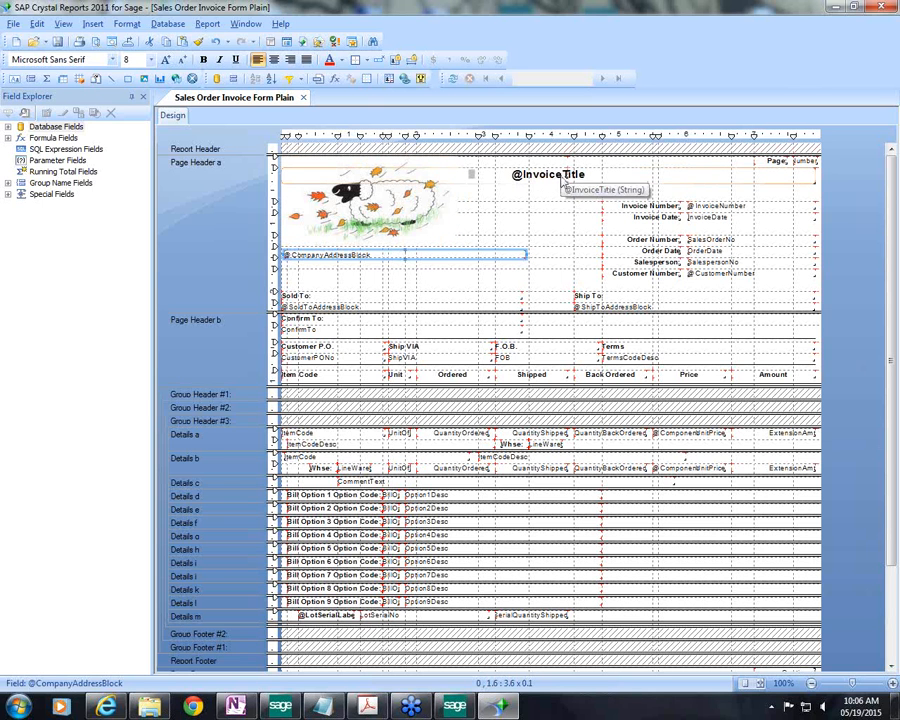
click(565, 176)
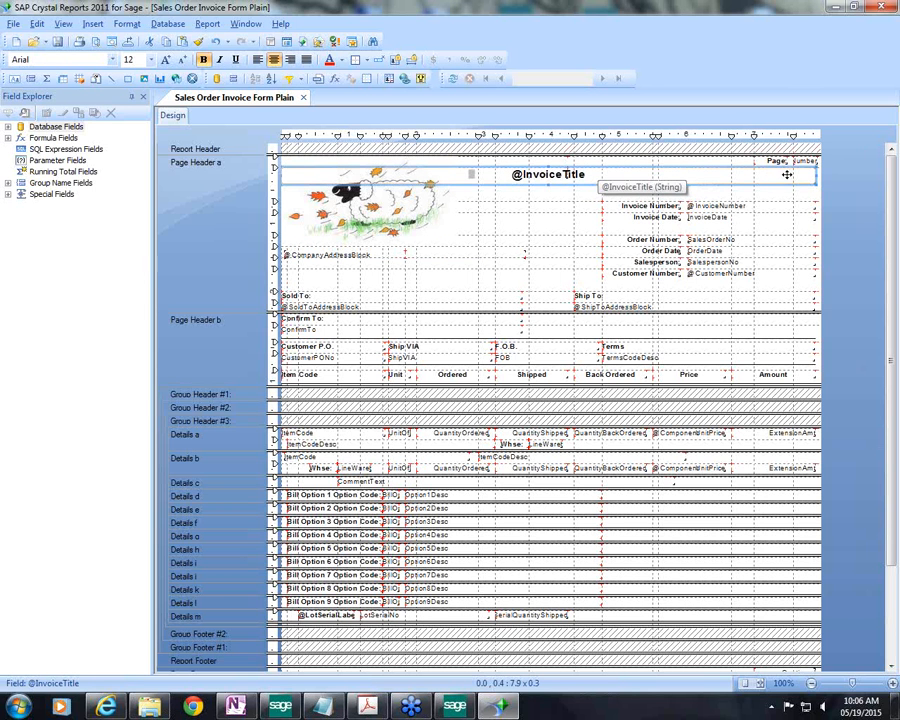
mouse_move(787, 175)
mouse_down()
mouse_move(816, 180)
mouse_move(777, 180)
mouse_move(790, 178)
mouse_up()
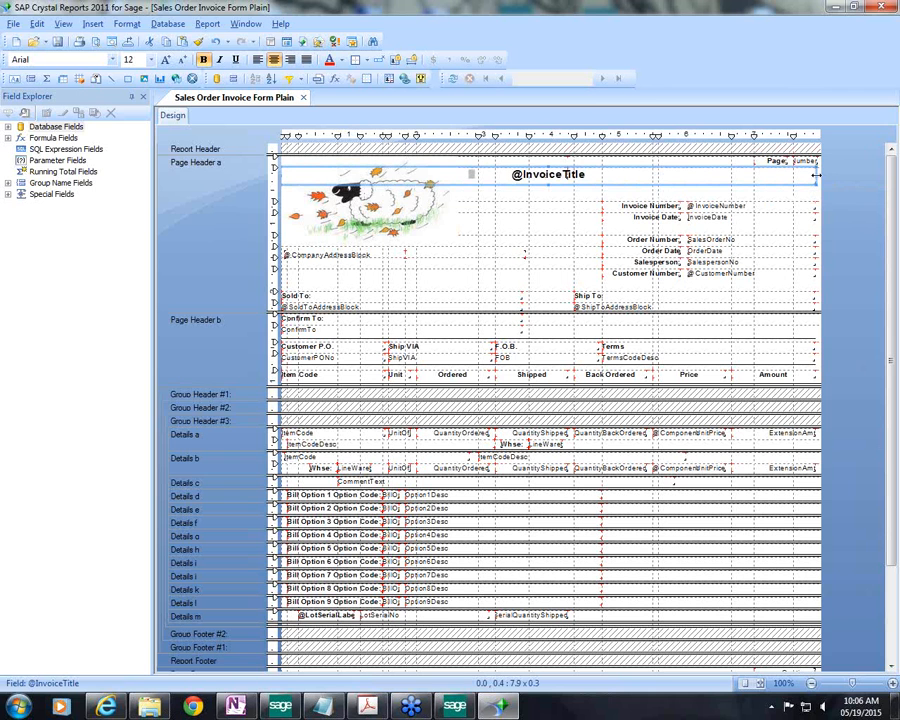
drag(816, 175, 735, 180)
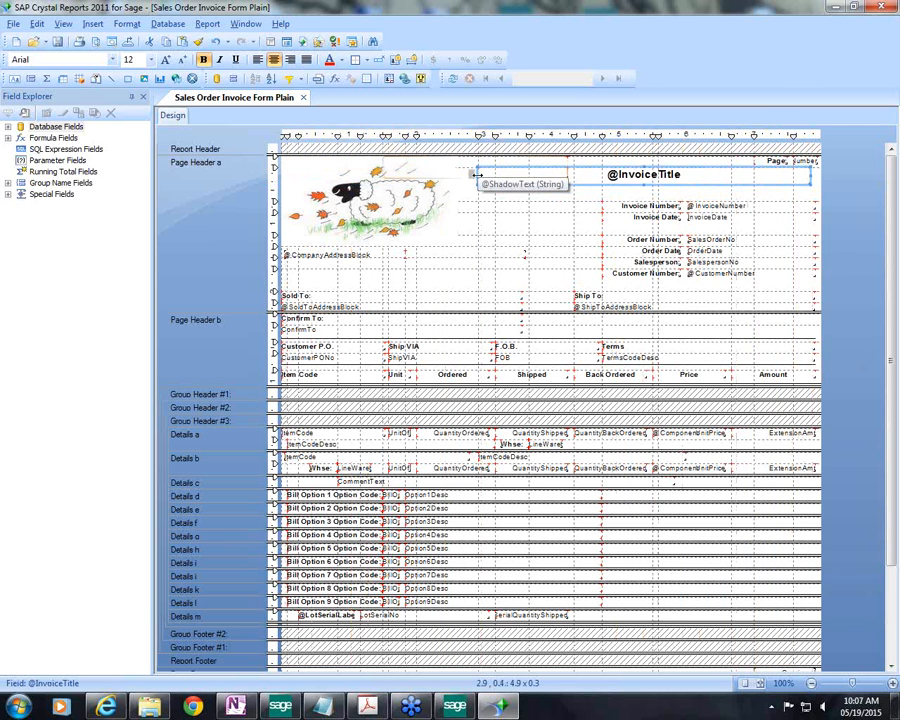
drag(486, 174, 600, 180)
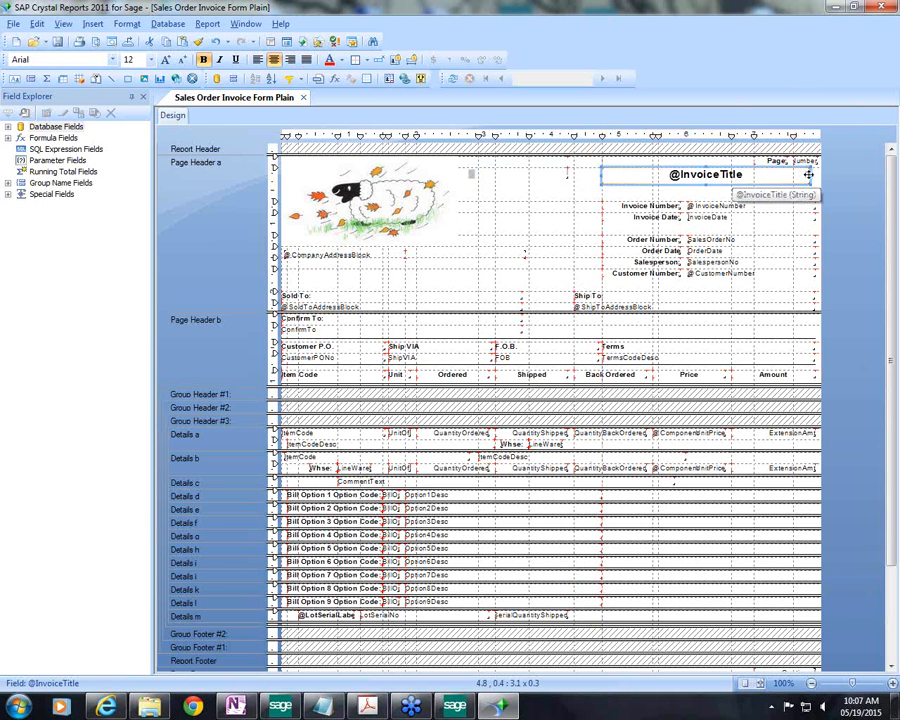
drag(812, 174, 716, 174)
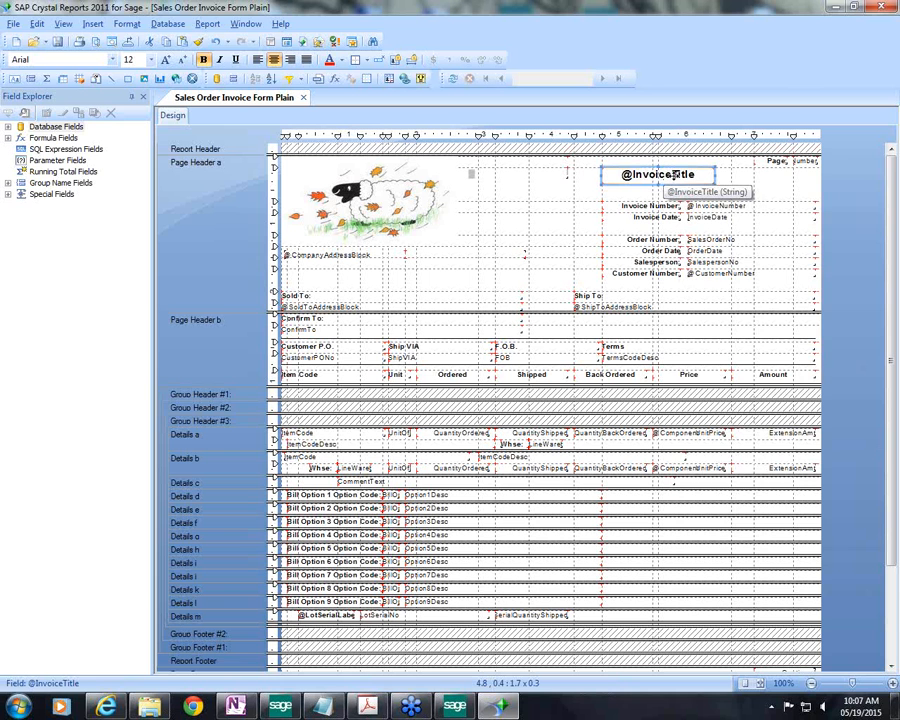
right_click(676, 180)
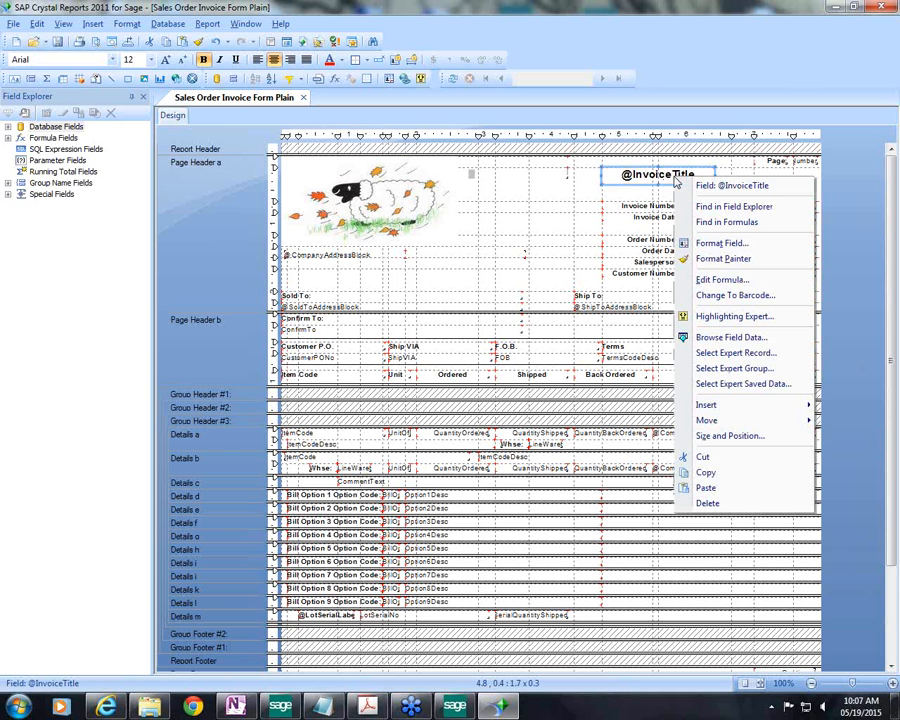
click(686, 245)
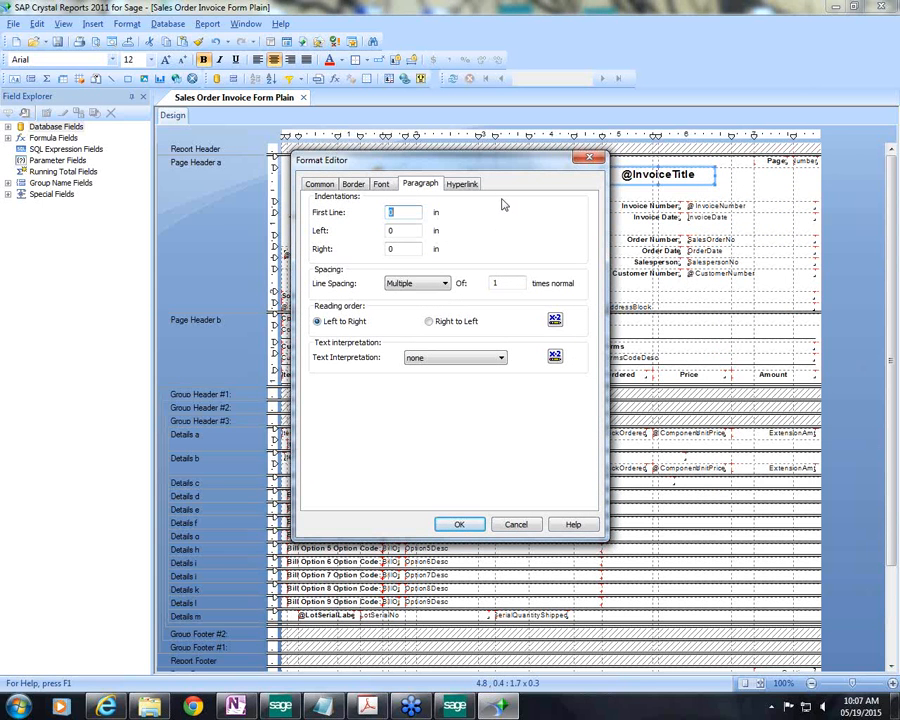
click(353, 184)
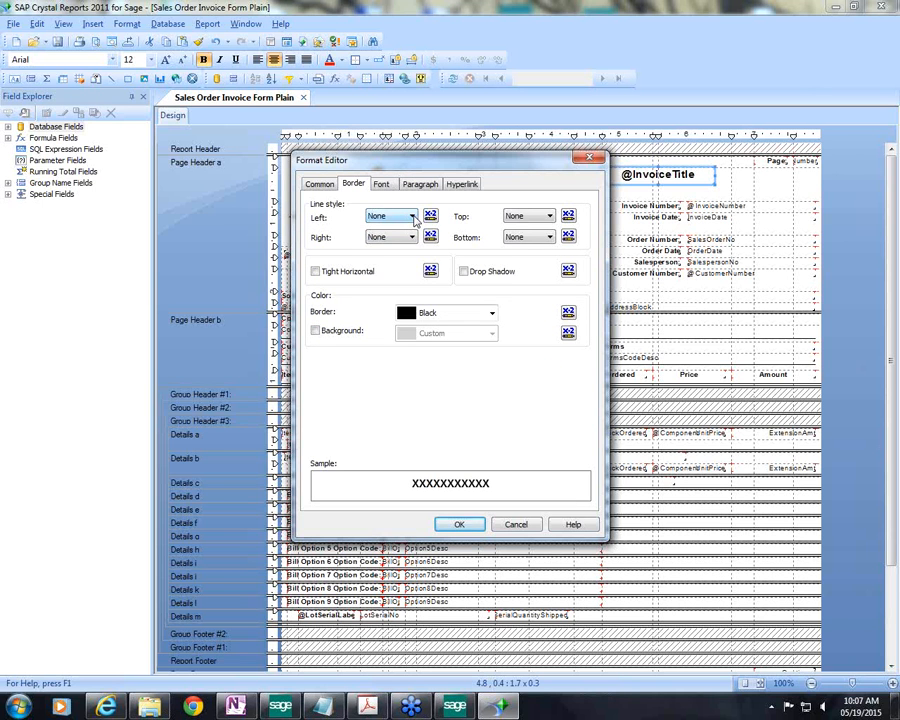
click(413, 218)
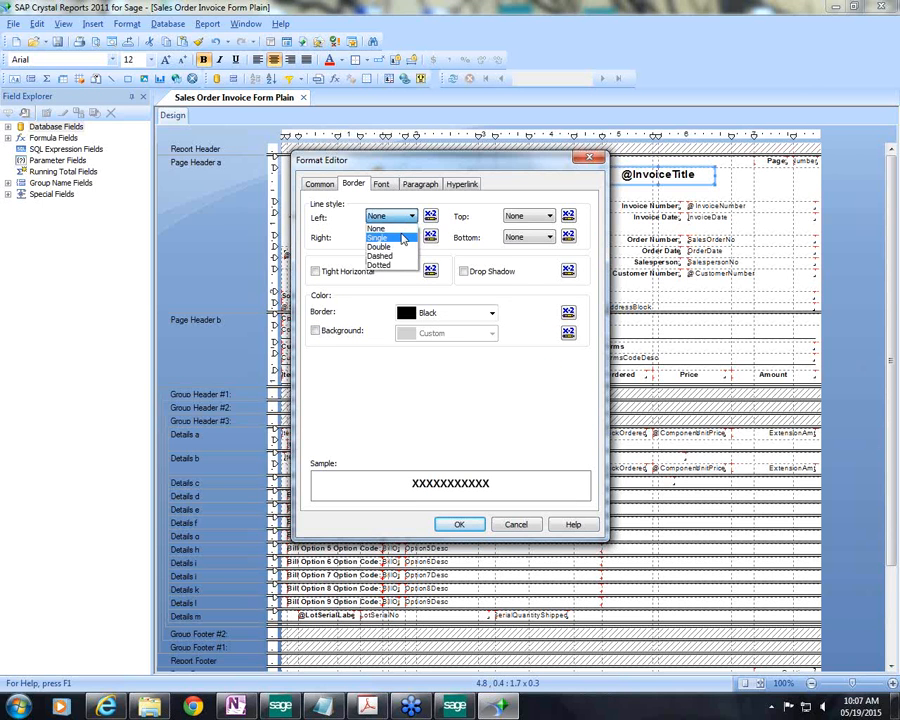
click(402, 238)
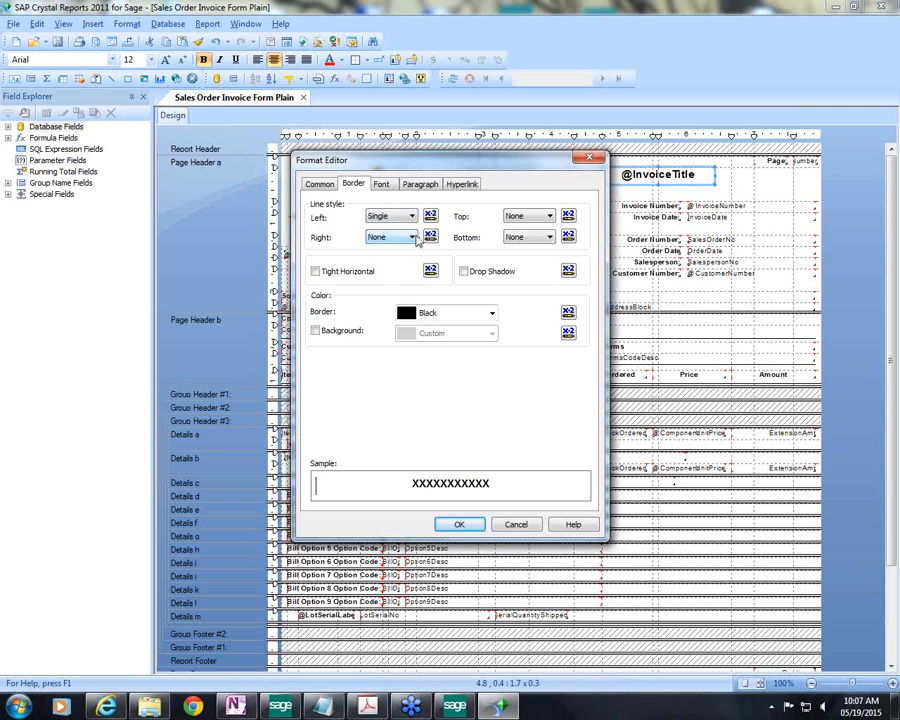
click(413, 238)
click(402, 260)
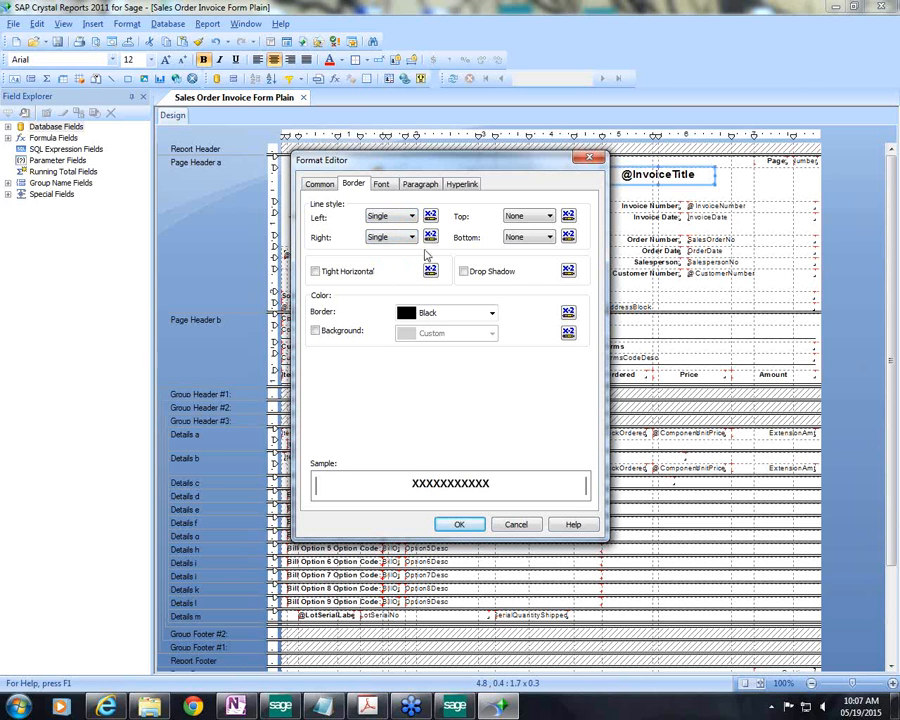
click(548, 217)
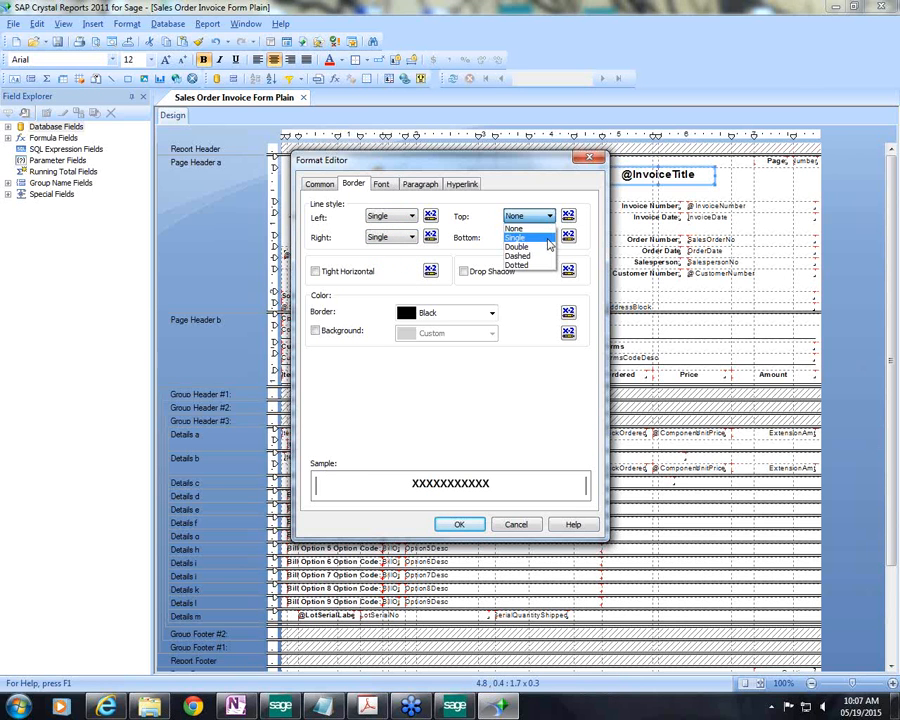
click(546, 237)
click(549, 237)
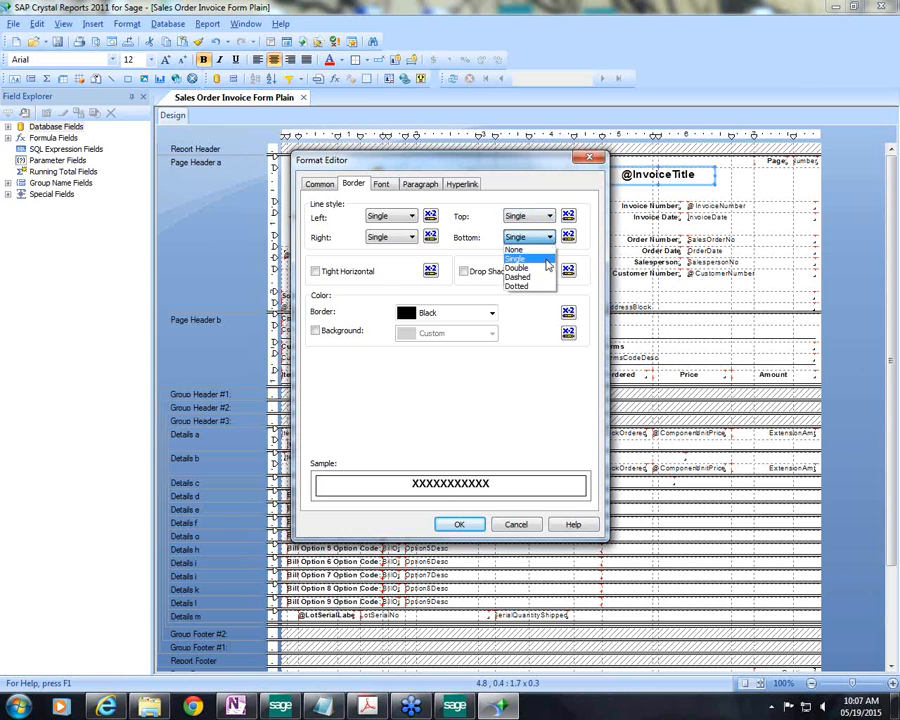
click(546, 259)
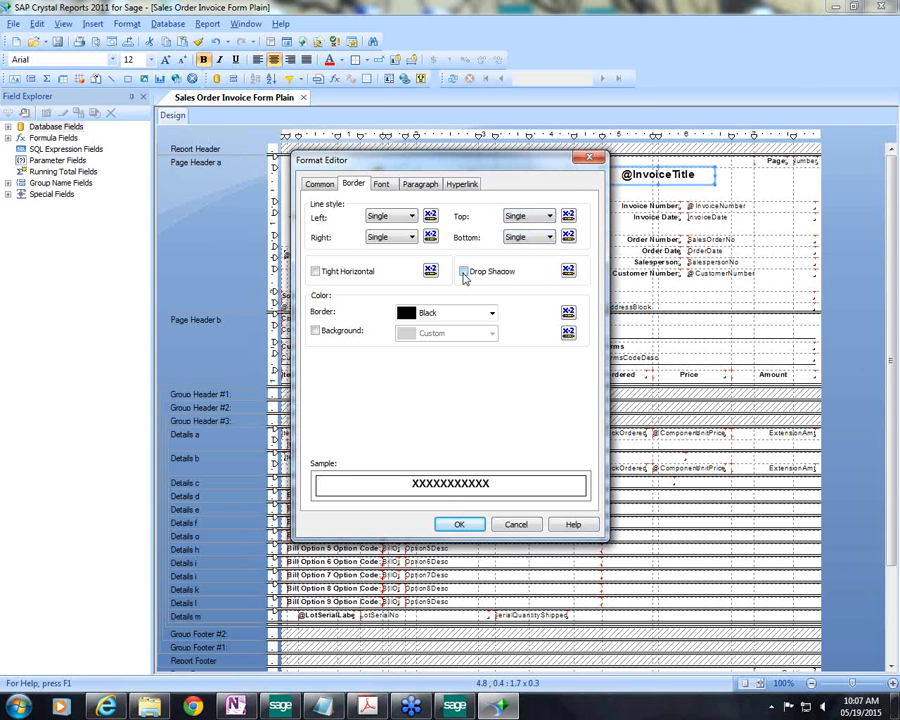
click(463, 274)
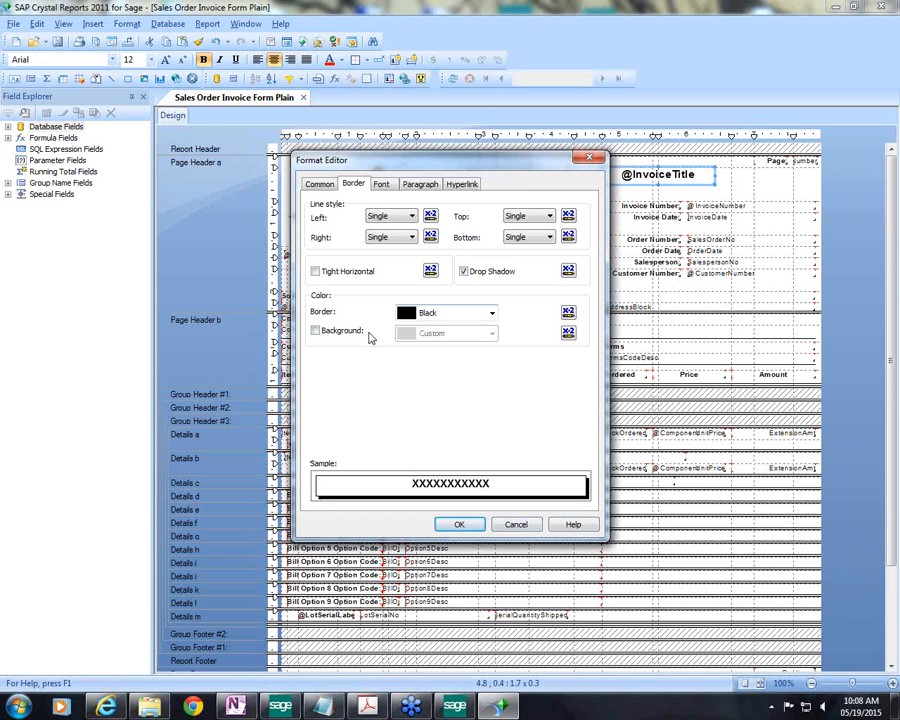
click(492, 314)
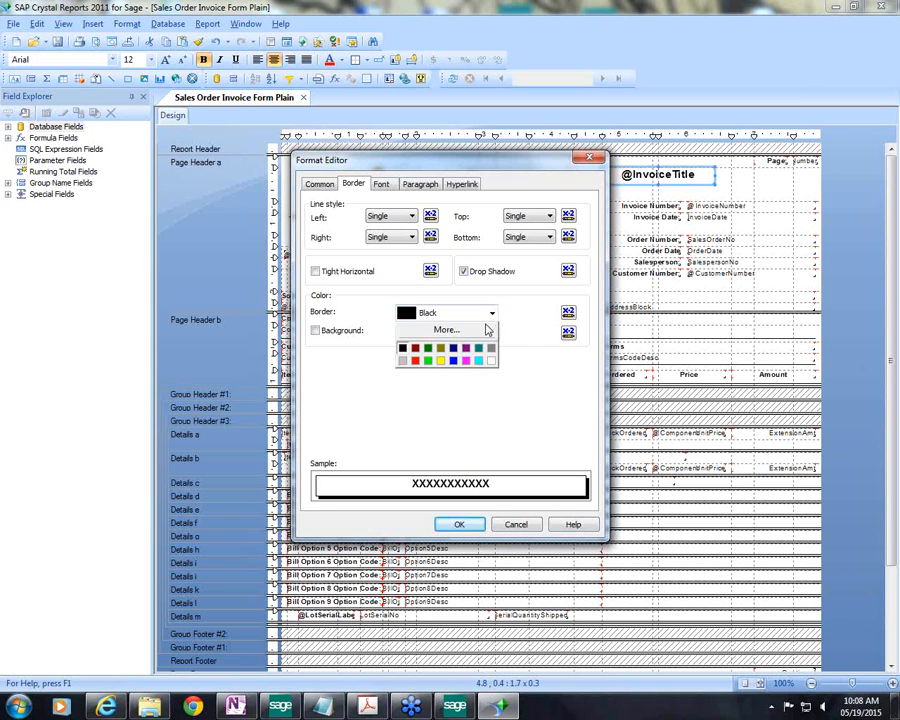
click(444, 333)
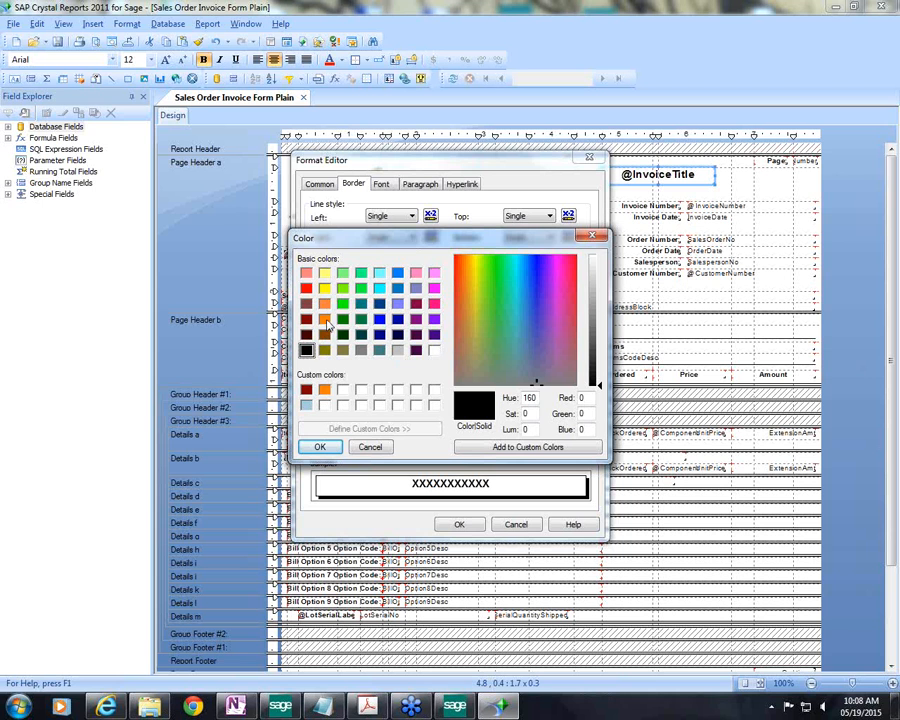
click(324, 320)
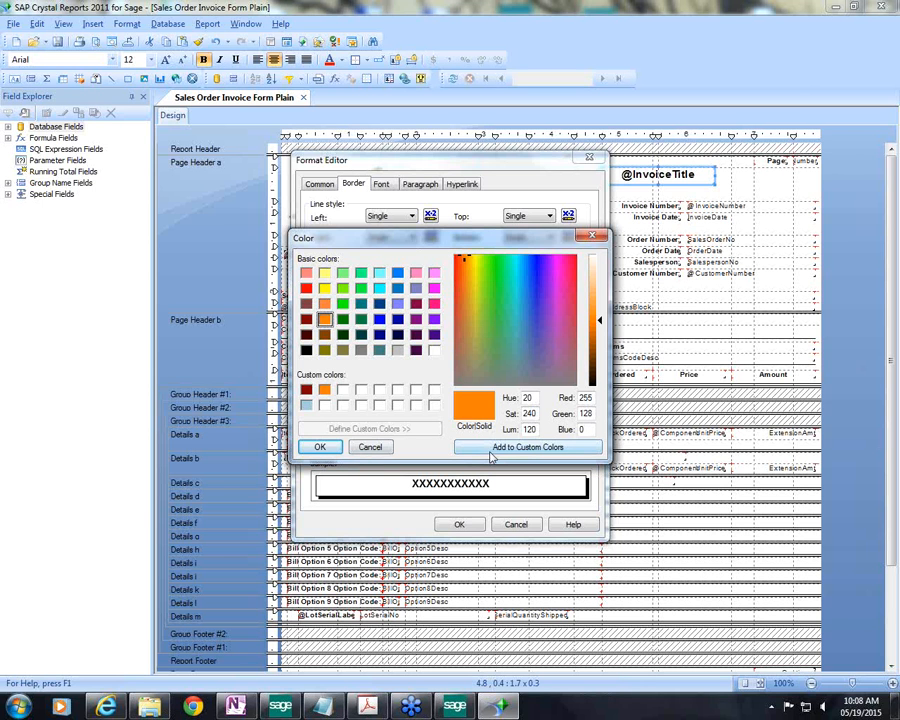
click(324, 390)
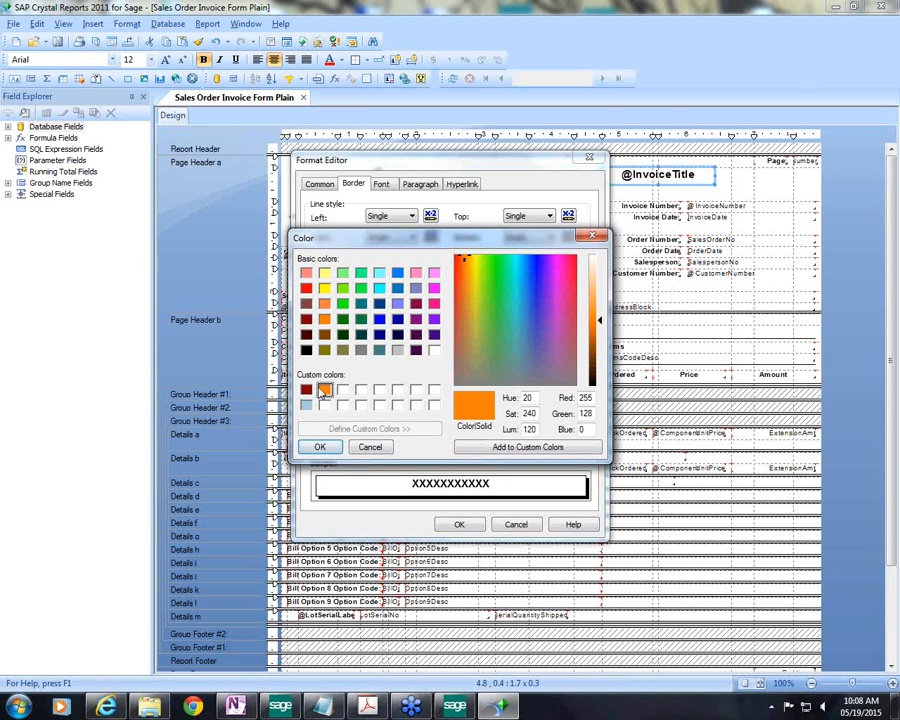
click(320, 448)
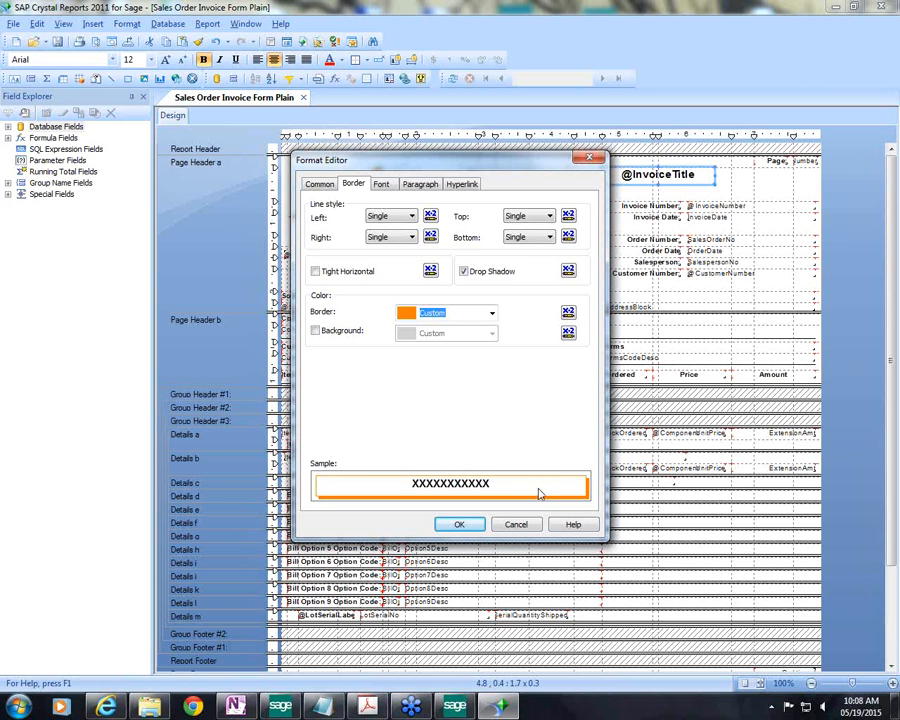
click(315, 331)
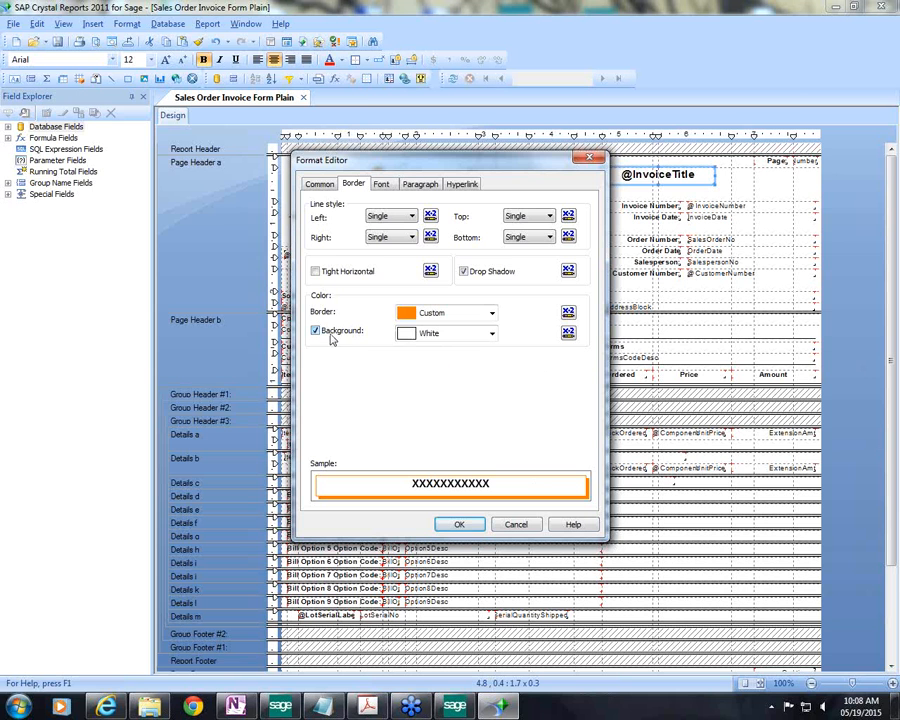
click(492, 334)
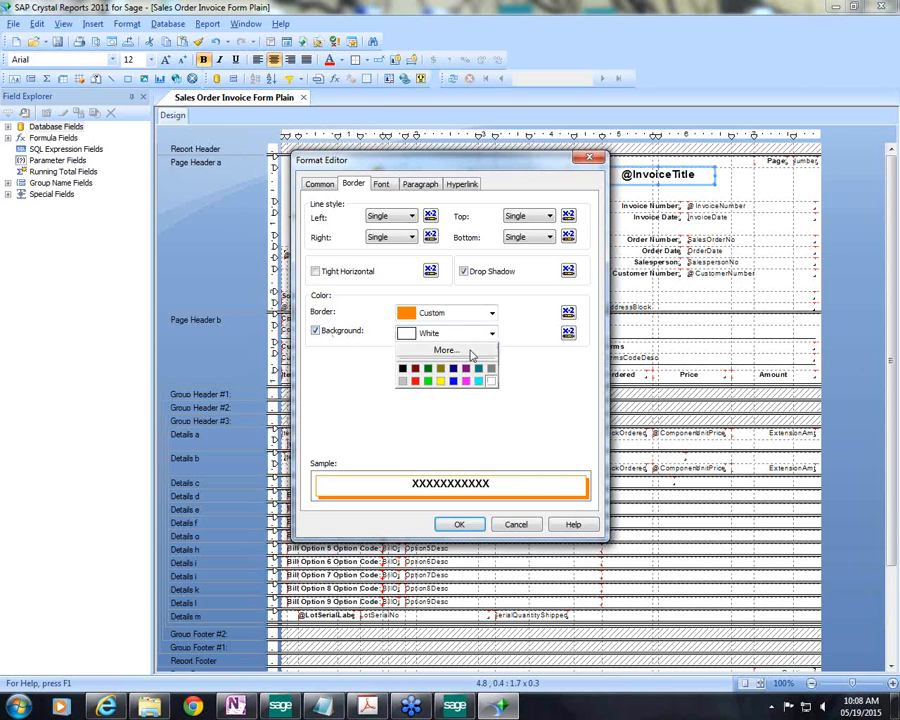
click(446, 350)
click(306, 389)
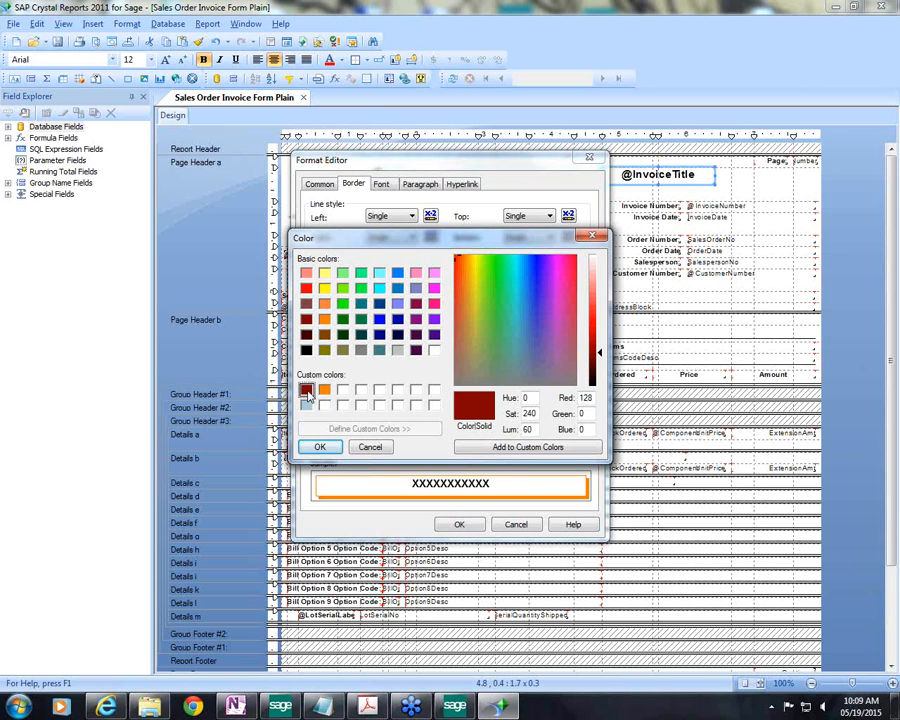
click(320, 447)
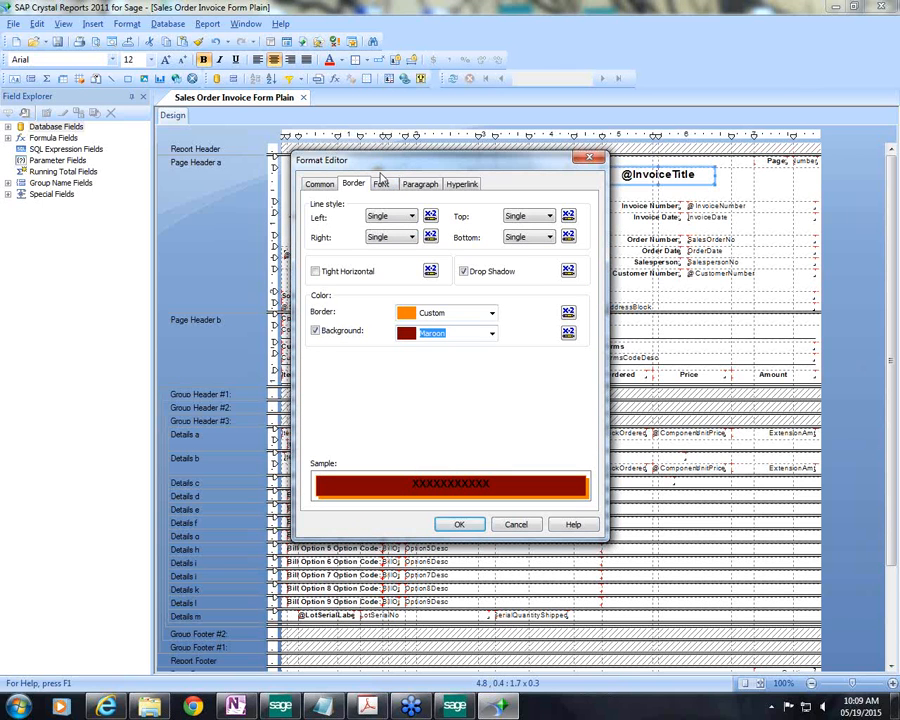
click(380, 191)
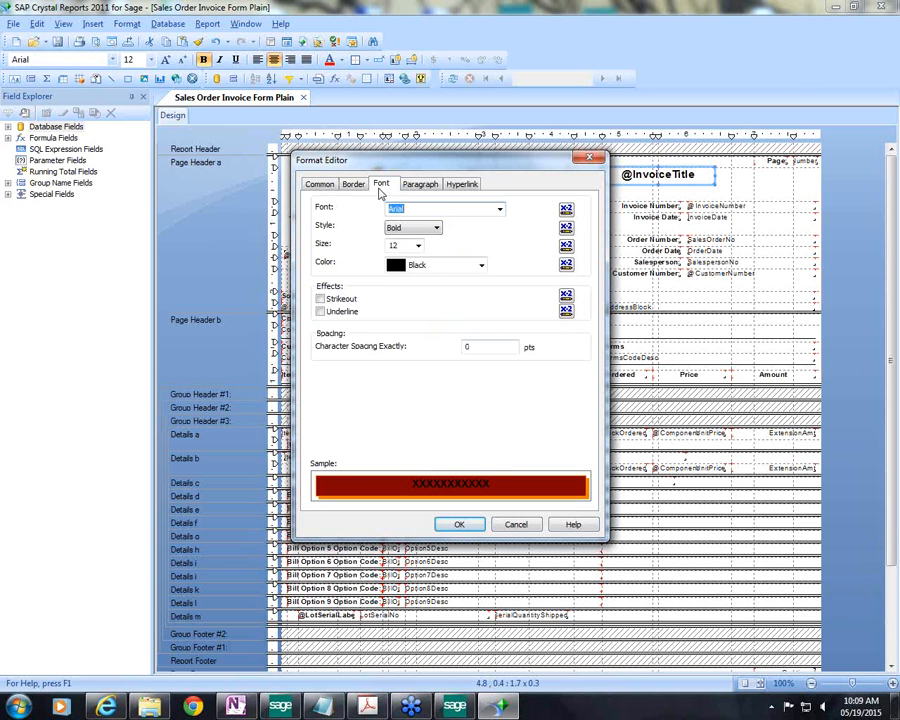
click(481, 266)
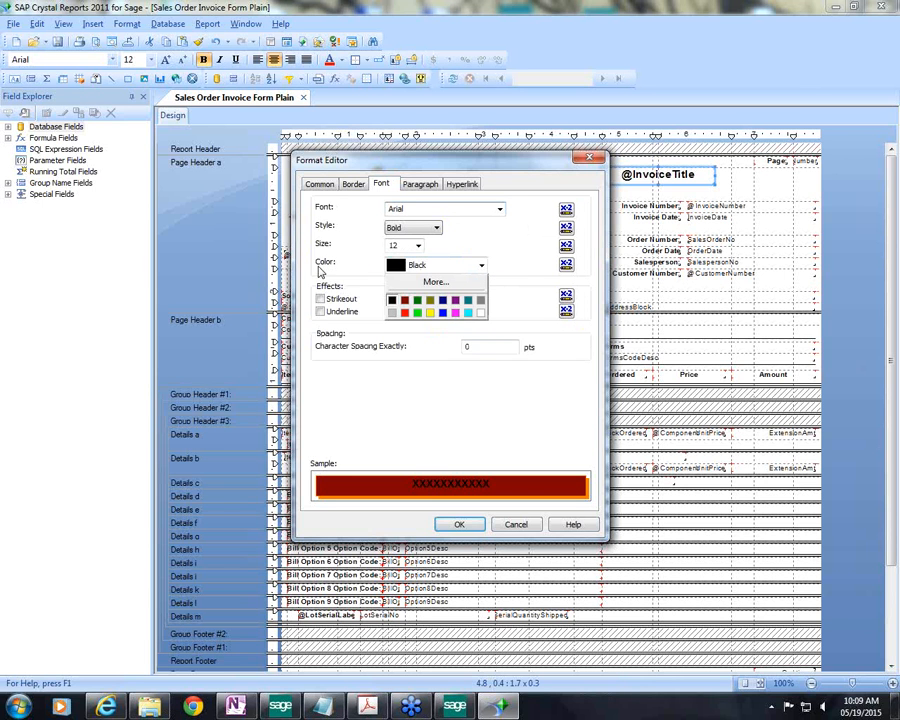
click(482, 317)
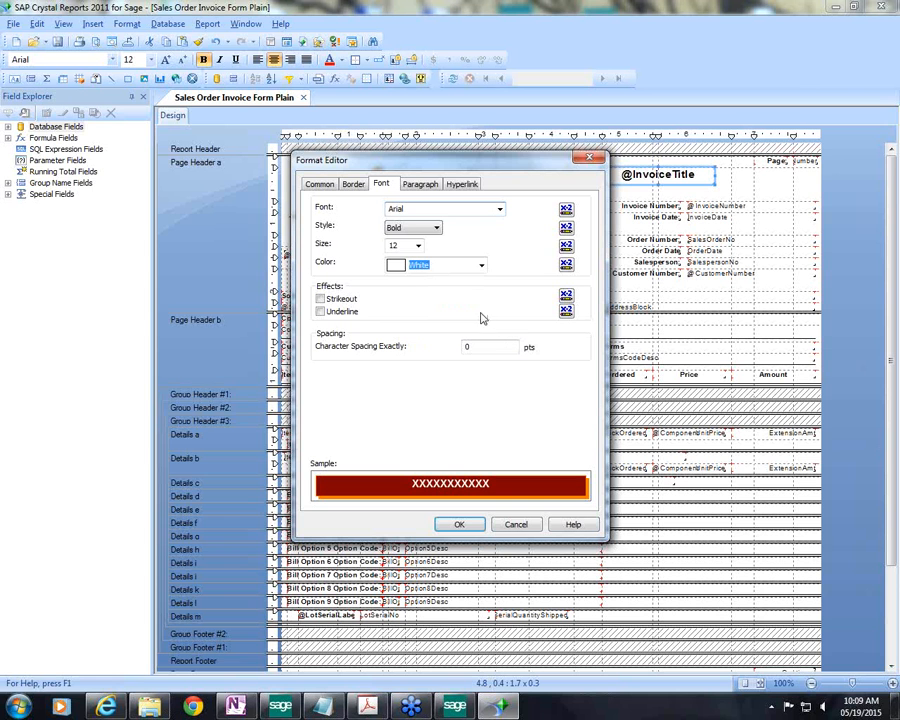
click(452, 526)
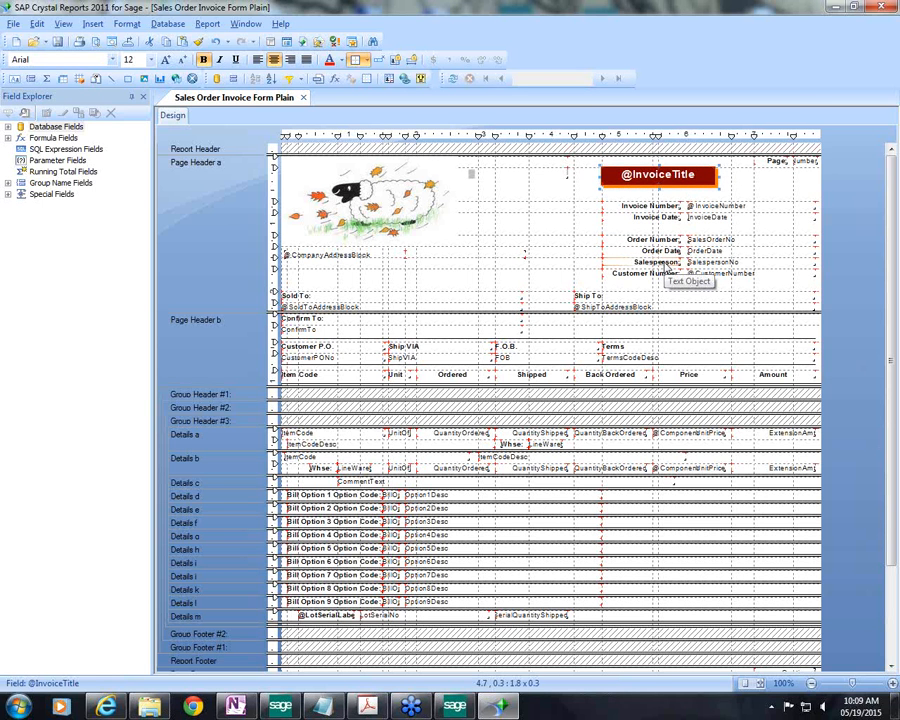
Delete the Salesperson label together with the SalespersonNo field from Page Header a.
click(663, 261)
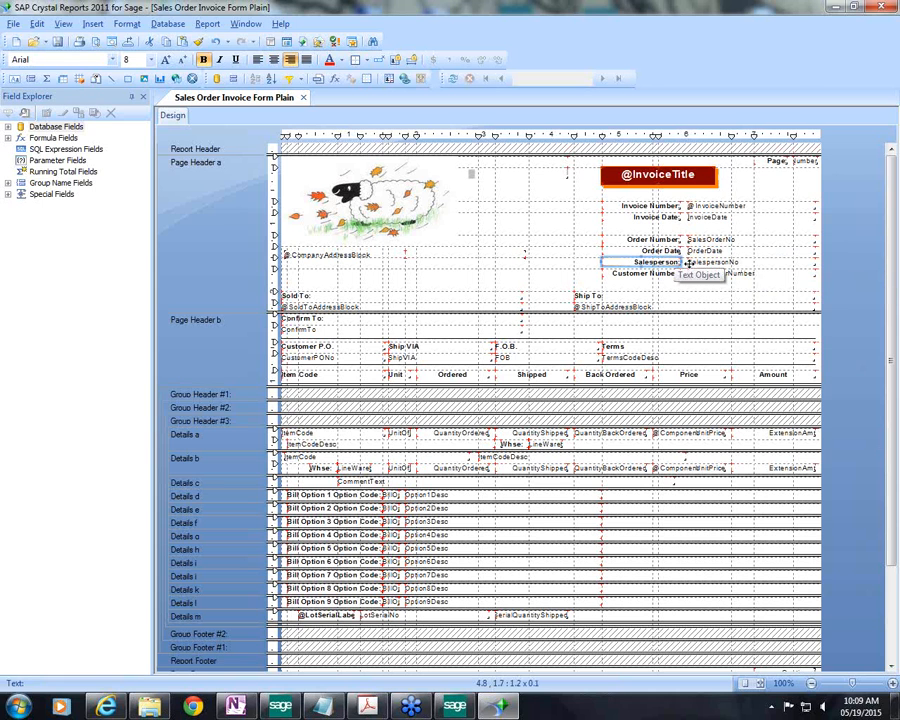
ctrl+click(729, 262)
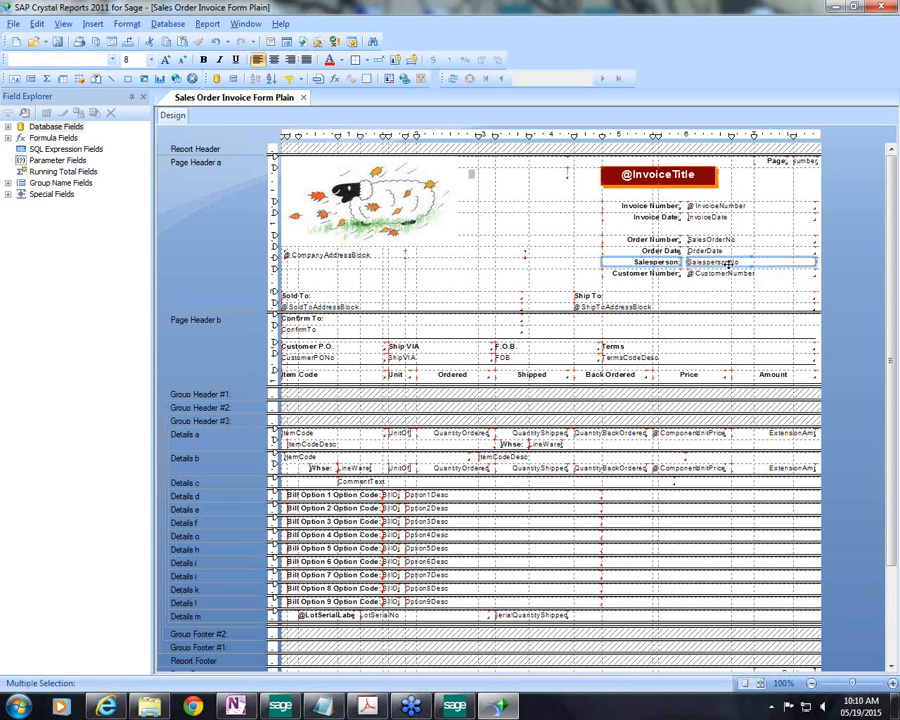
key(Delete)
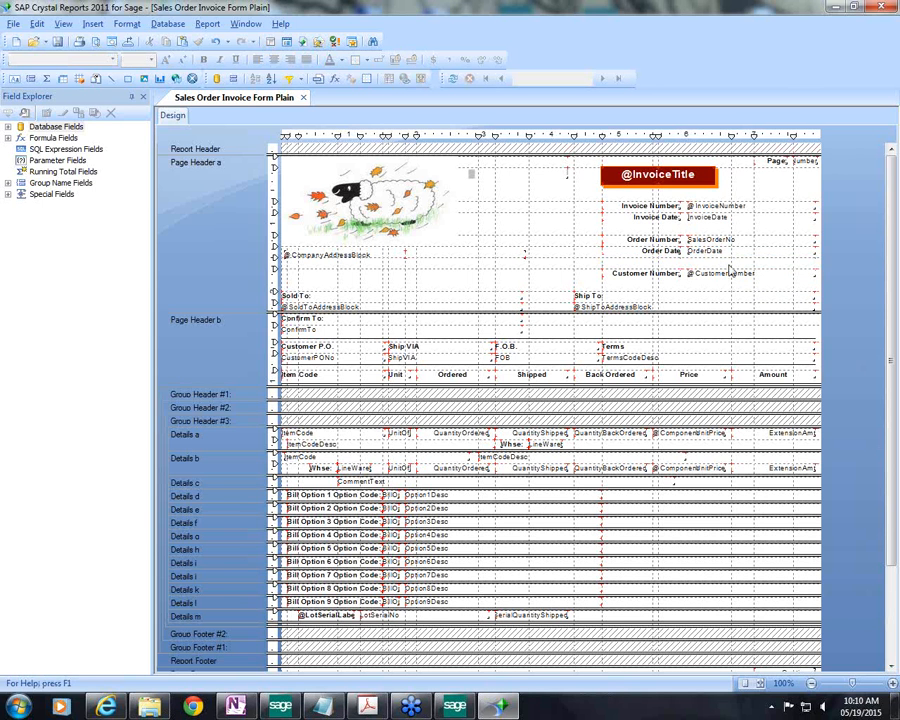
click(664, 276)
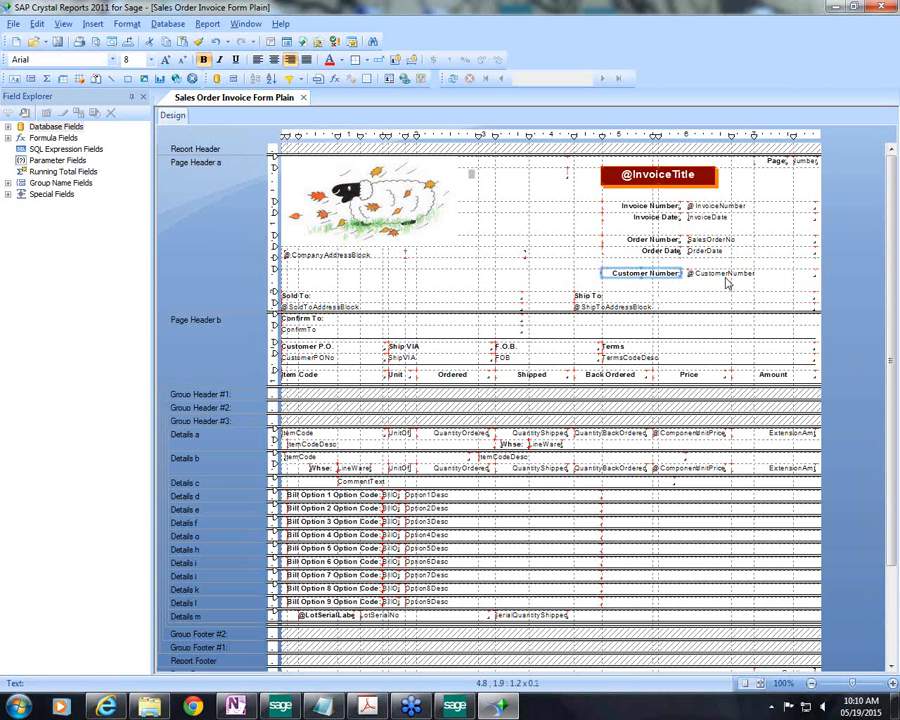
ctrl+click(727, 277)
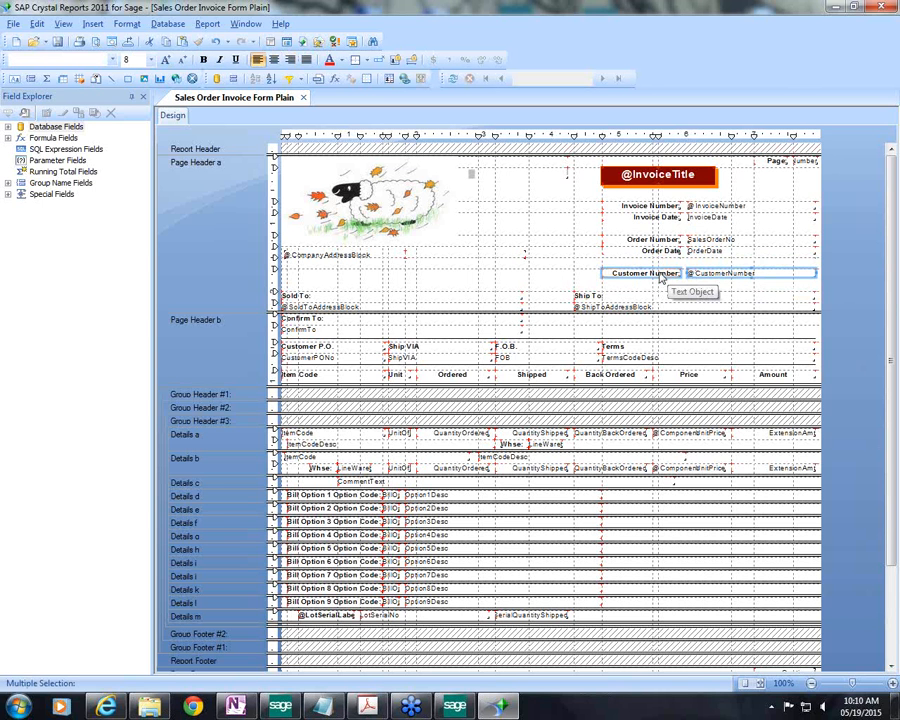
drag(660, 277, 662, 265)
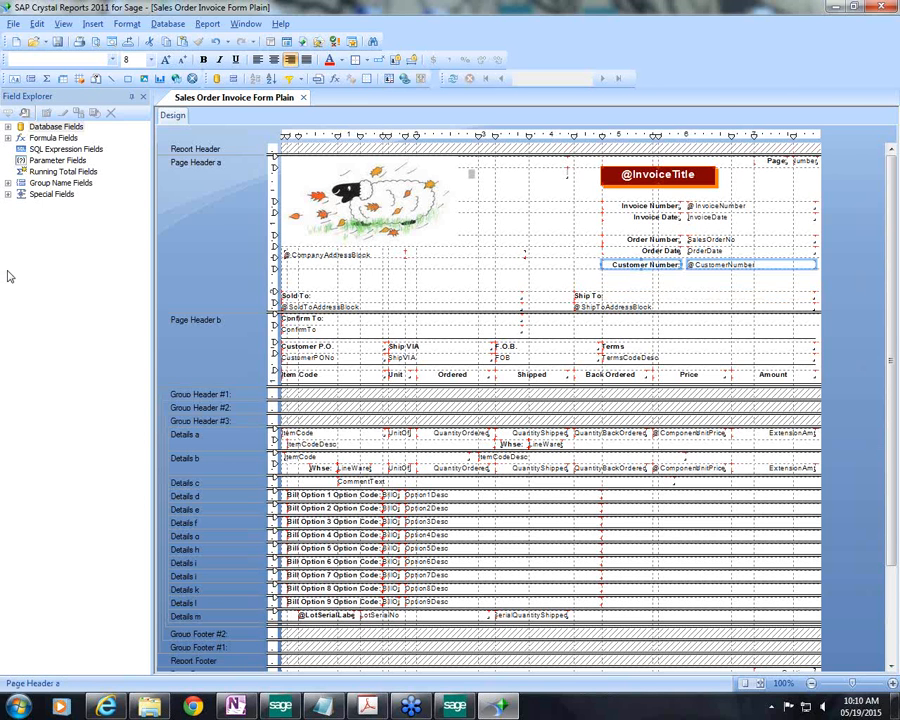
Open the CompanyAddressBlock formula for editing and move its editor window up so the whole formula is visible.
click(8, 138)
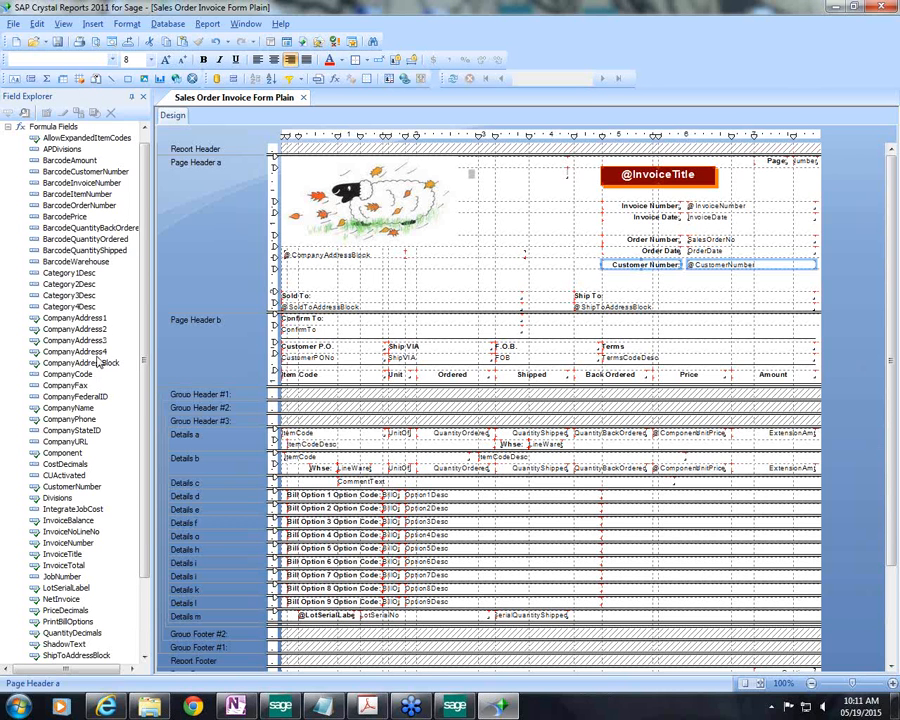
click(30, 362)
click(322, 256)
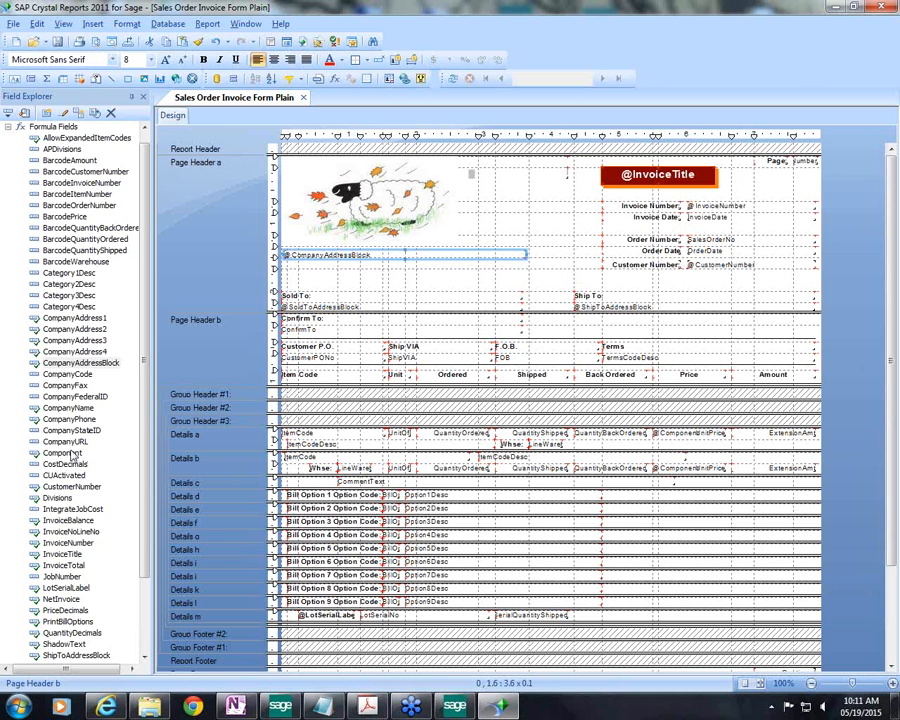
click(78, 364)
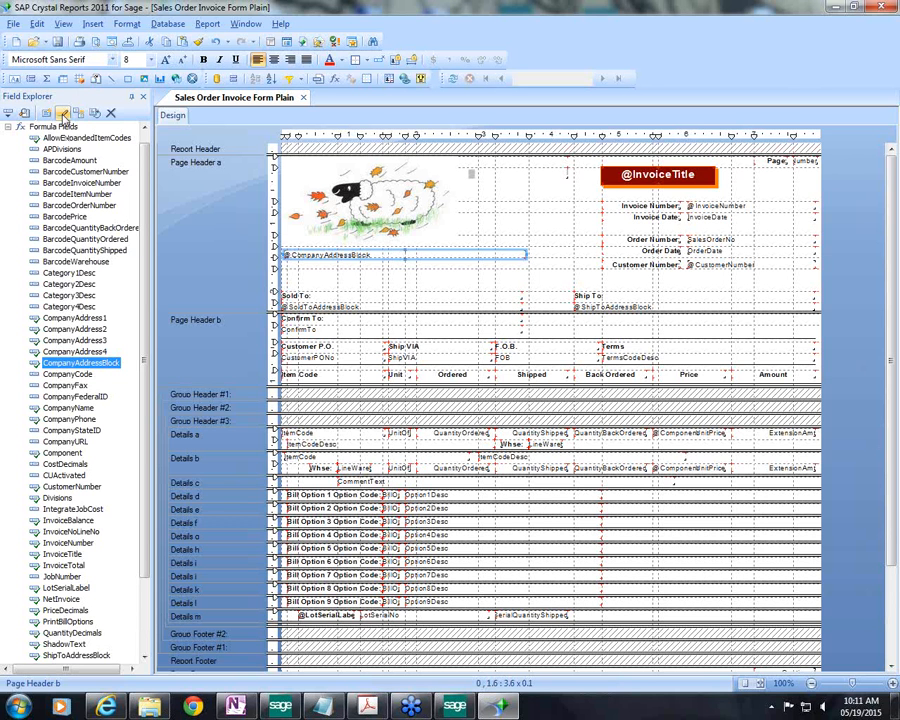
double_click(65, 366)
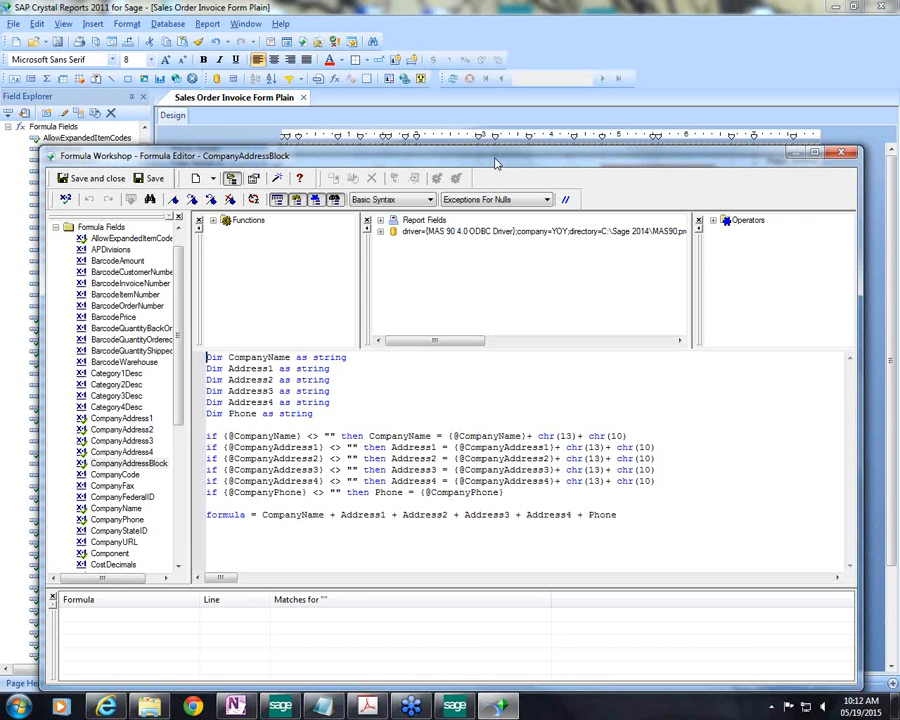
drag(494, 156, 494, 56)
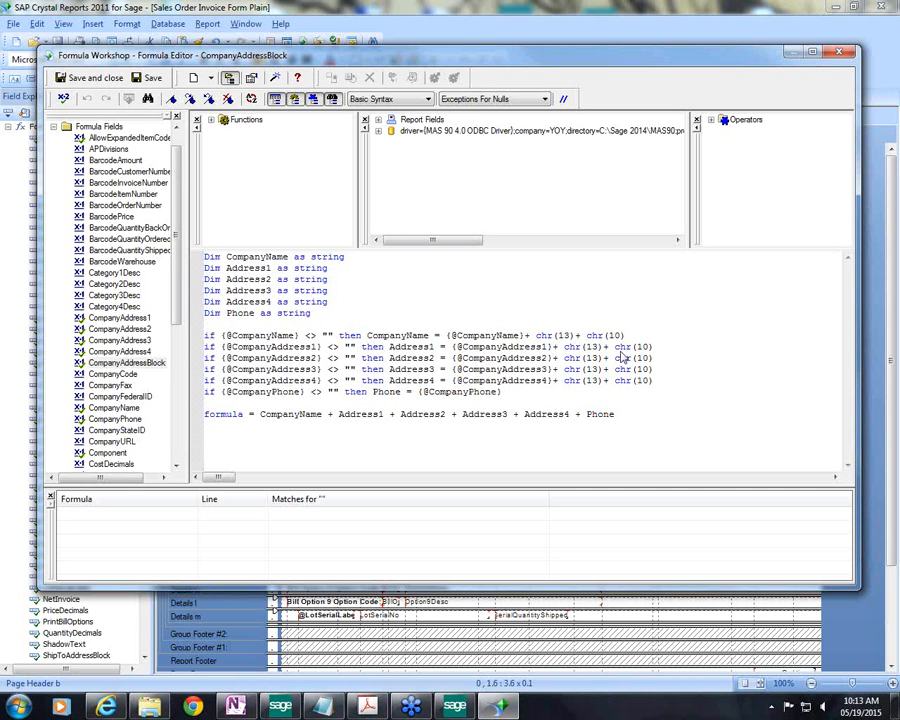
Add the declaration "Dim Fax as string" below the Phone declaration in the CompanyAddressBlock formula.
click(311, 313)
key(Return)
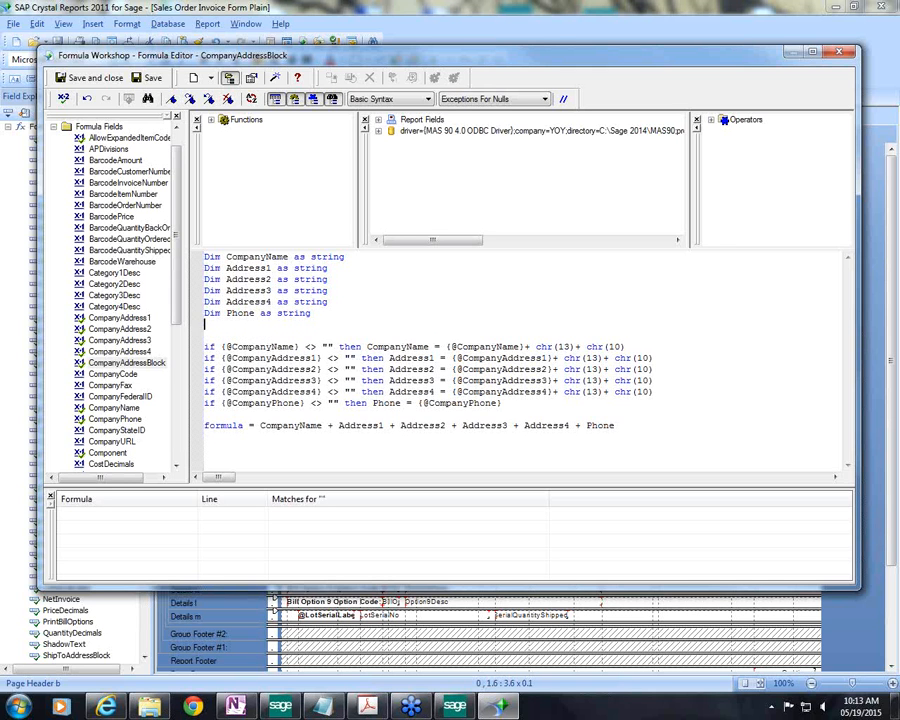
text(Dim Fax as string)
click(540, 413)
Replace the whole formula with the prepared version declaring Fax and URL, prefixing phone with "P:" and fax with "F:", and appending Fax and URL to the result.
click(328, 712)
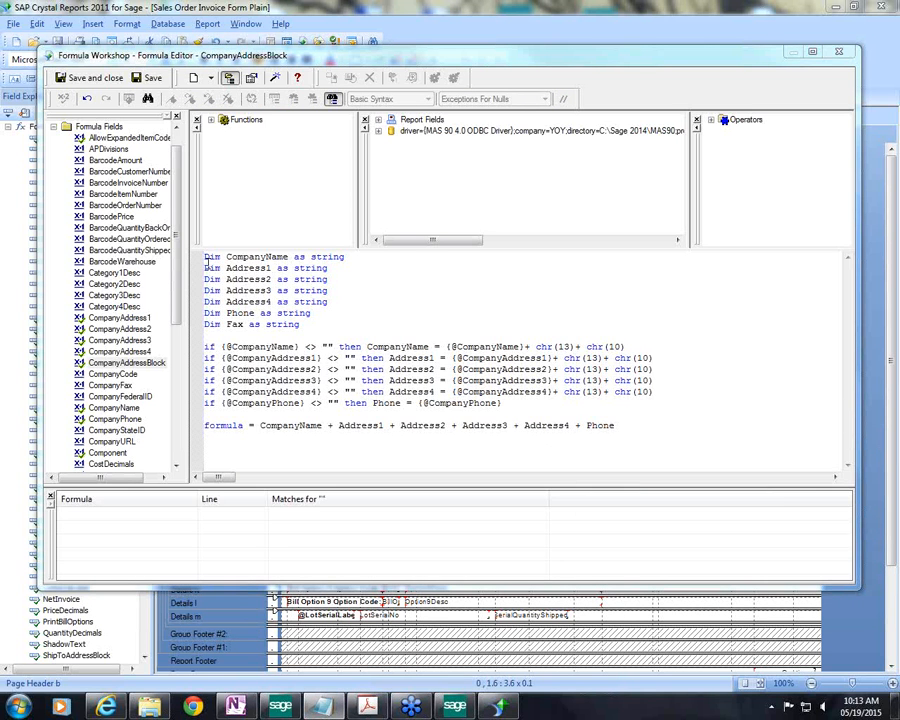
drag(206, 255, 645, 435)
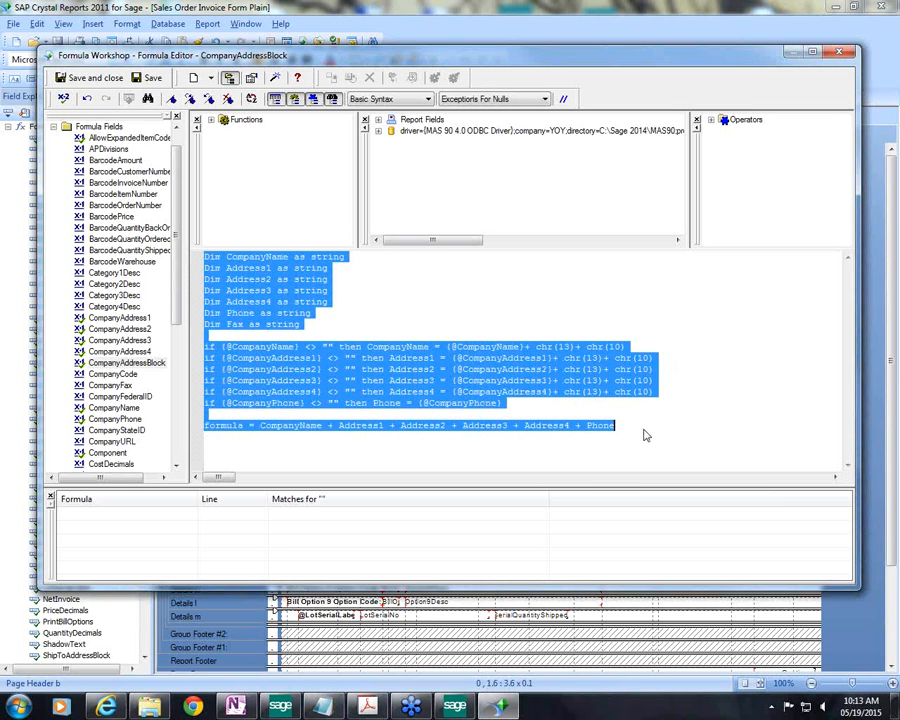
text(Dim CompanyName as string Dim Address1 as string Dim Address2 as string Dim Address3 as string Dim Address4 as string Dim Phone as string Dim Fax as string Dim URL as string  if {@CompanyName} <> "" then CompanyName = {@CompanyName}+ chr(13)+ chr(10) if {@CompanyAddress1} <> "" then Address1 = {@CompanyAddress1}+ chr(13)+ chr(10) if {@CompanyAddress2} <> "" then Address2 = {@CompanyAddress2}+ chr(13)+ chr(10) if {@CompanyAddress3} <> "" then Address3 = {@CompanyAddress3}+ chr(13)+ chr(10) if {@CompanyAddress4} <> "" then Address4 = {@CompanyAddress4}+ chr(13)+ chr(10) if {@CompanyPhone} <> "" then Phone = "P:  " + {@CompanyPhone} if {@CompanyFax} <> "" then Fax = "  F:  " + {@CompanyFax}+ chr(13)+ chr(10) if {@CompanyURL} <> "" then URL = {@CompanyURL}  formula = CompanyName + Address1 + Address2 + Address3 + Address4 + Phone + Fax + URL)
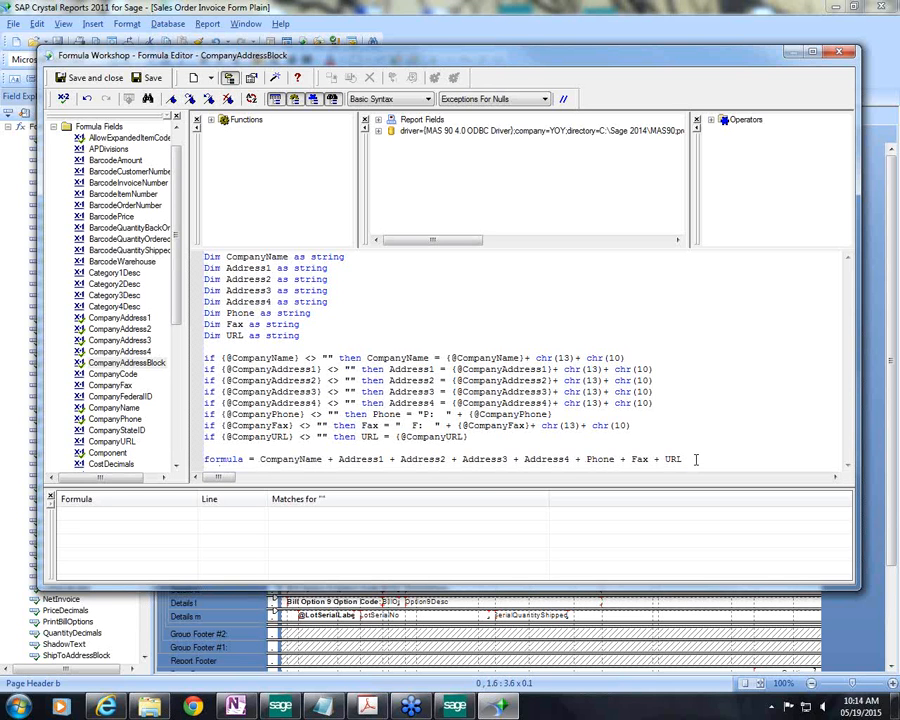
Check the CompanyAddressBlock formula for errors, then save it and close the formula editor.
click(63, 101)
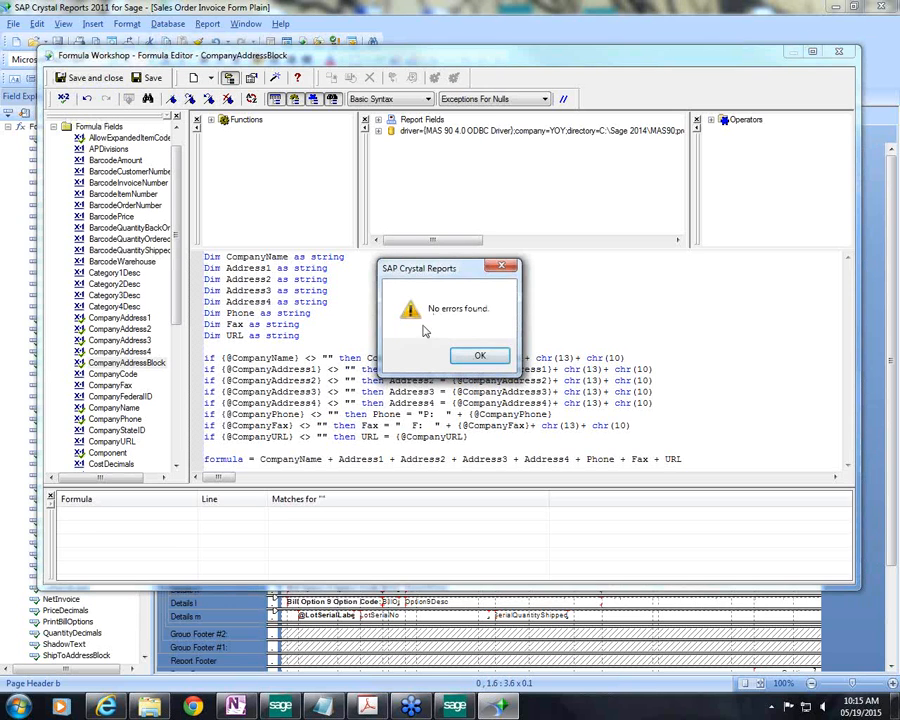
click(478, 356)
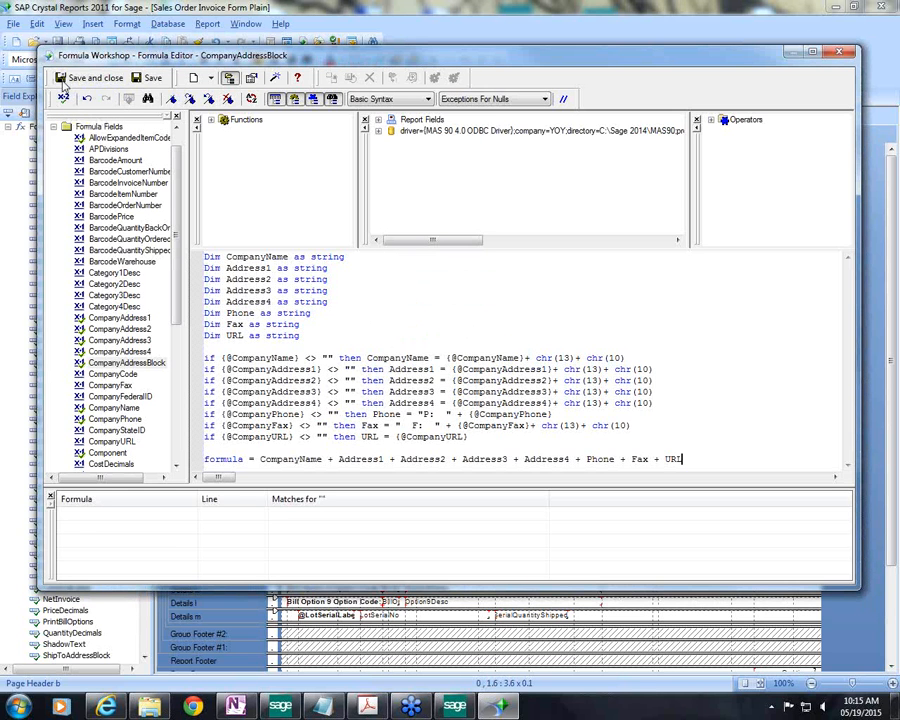
click(63, 82)
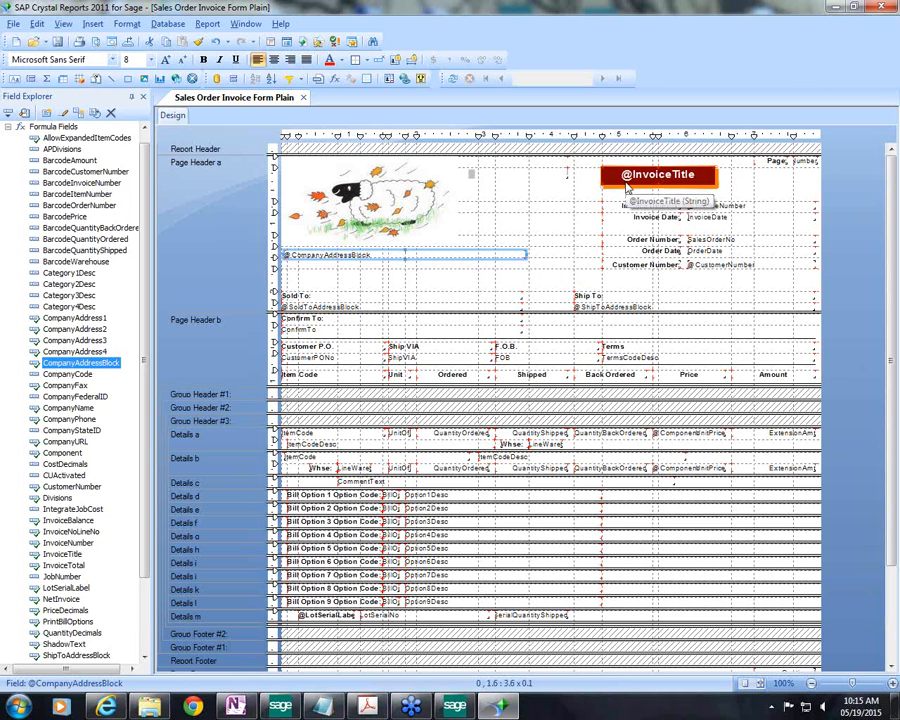
Give the Sold To and Ship To labels a maroon background using the saved custom color.
click(421, 296)
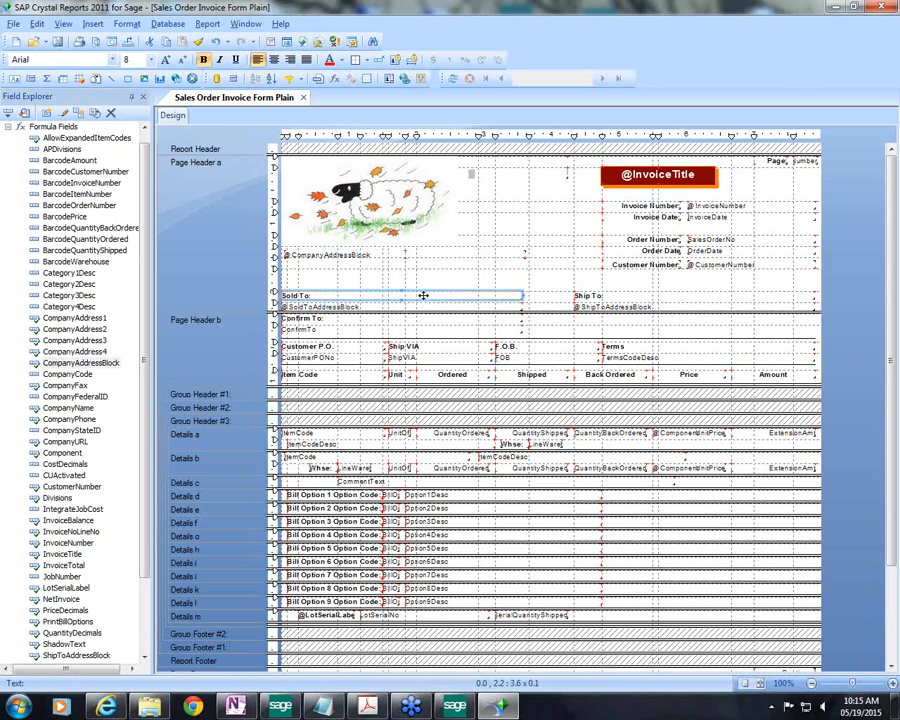
ctrl+click(577, 297)
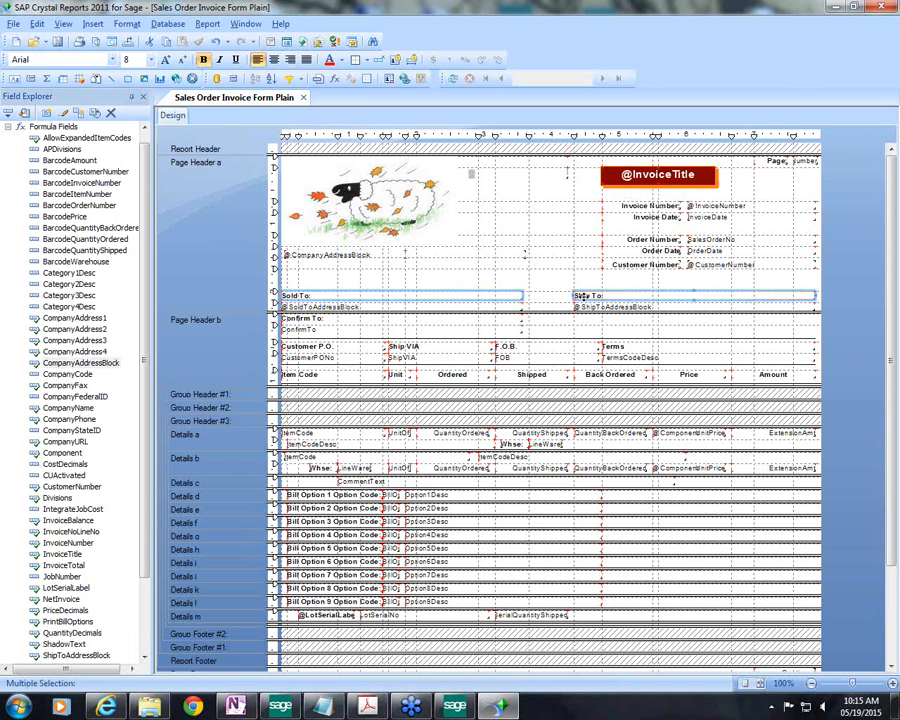
right_click(467, 299)
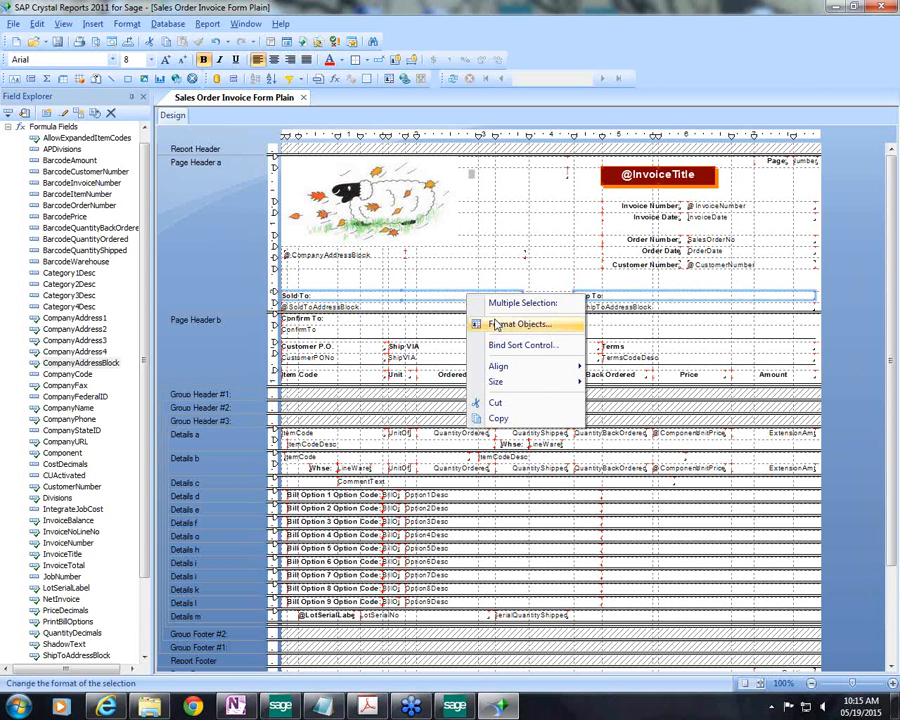
click(496, 329)
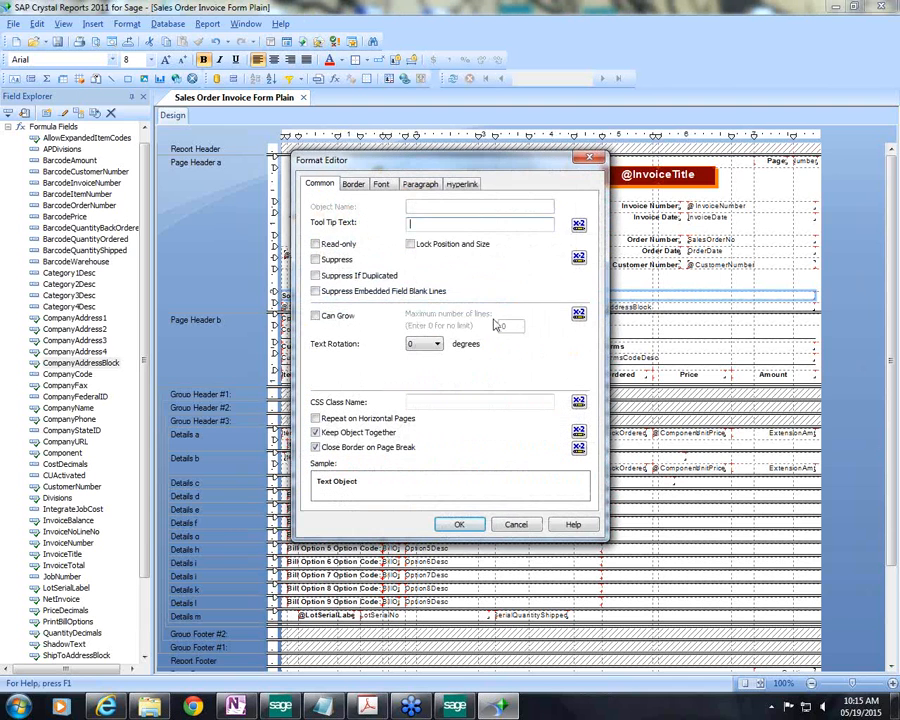
click(353, 184)
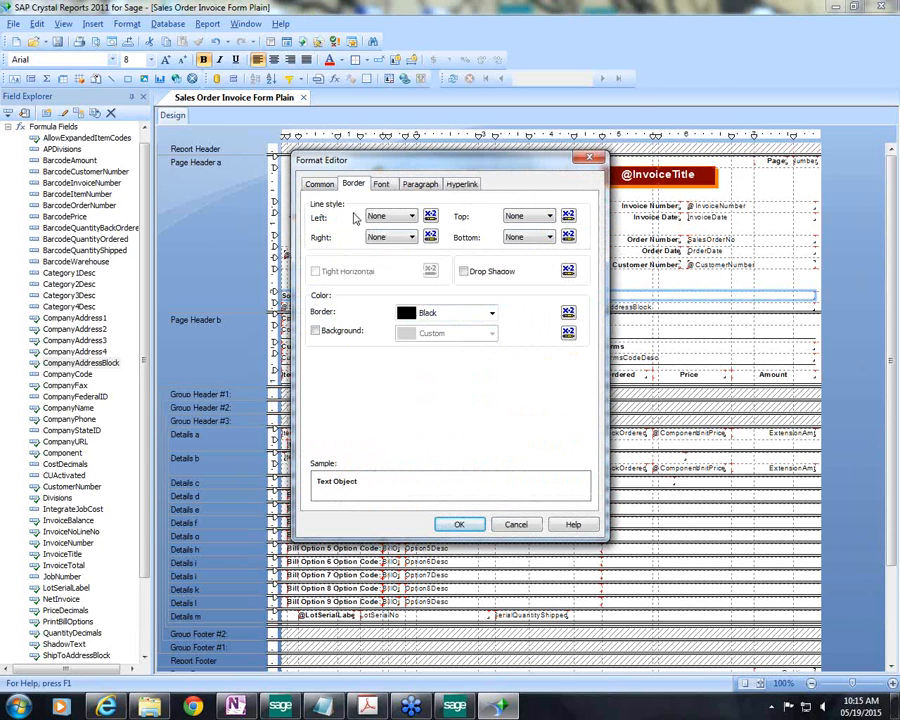
click(315, 332)
click(492, 334)
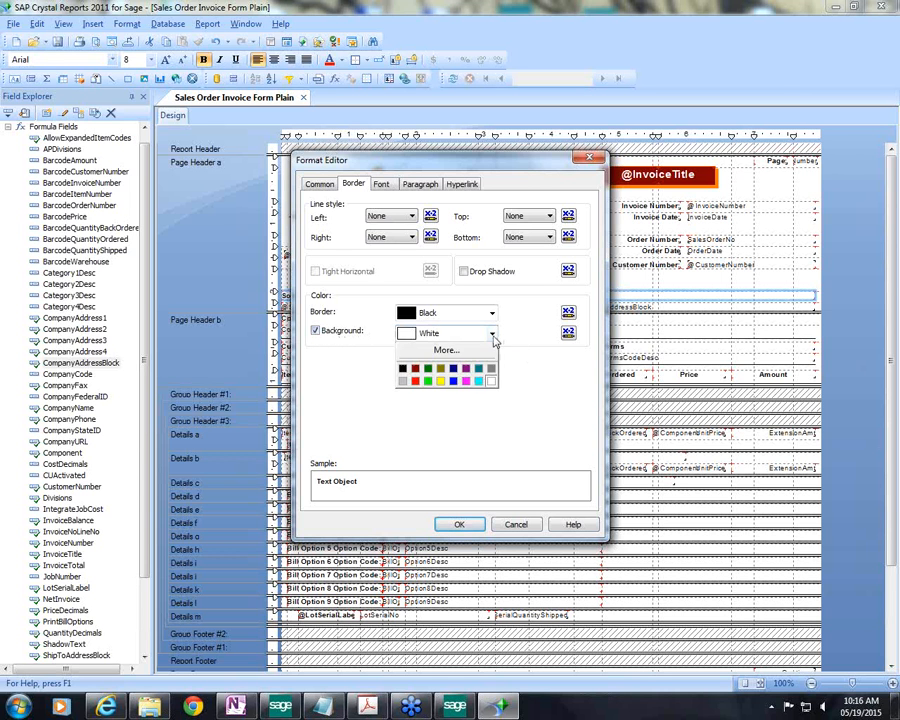
click(446, 350)
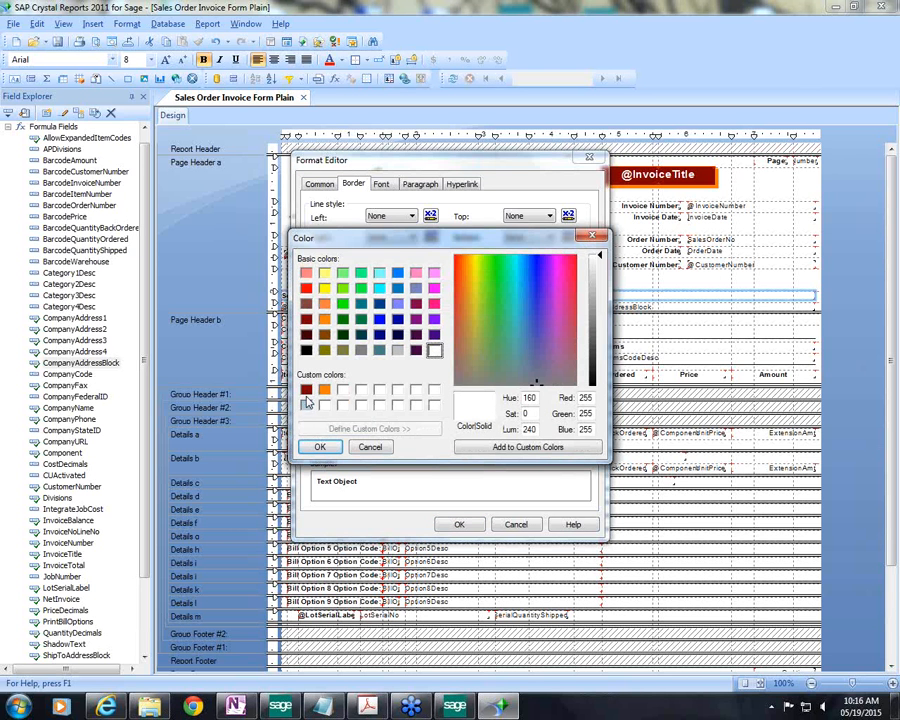
click(306, 390)
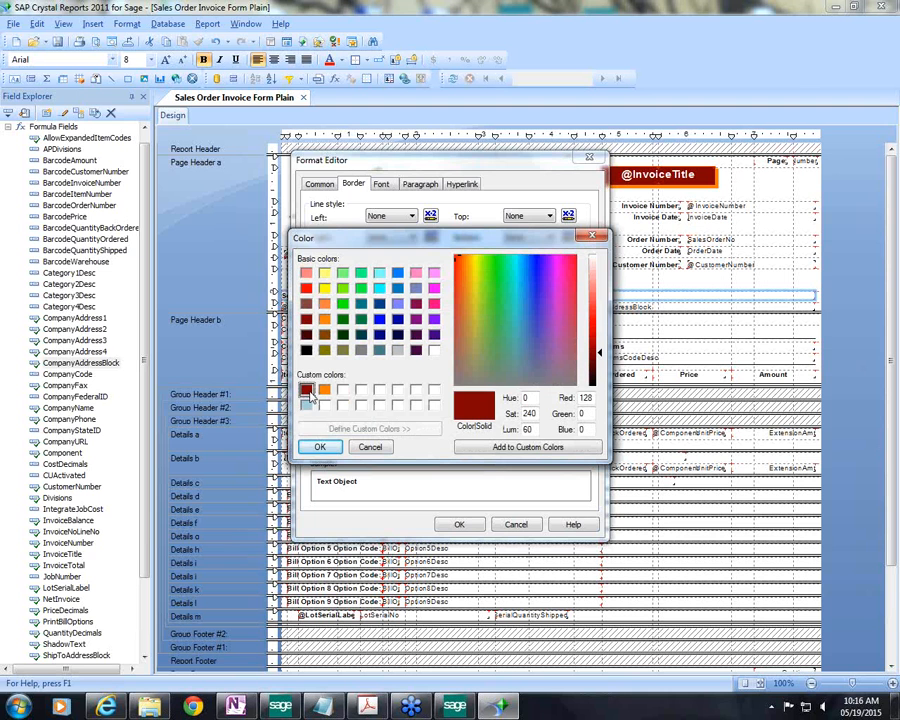
click(320, 448)
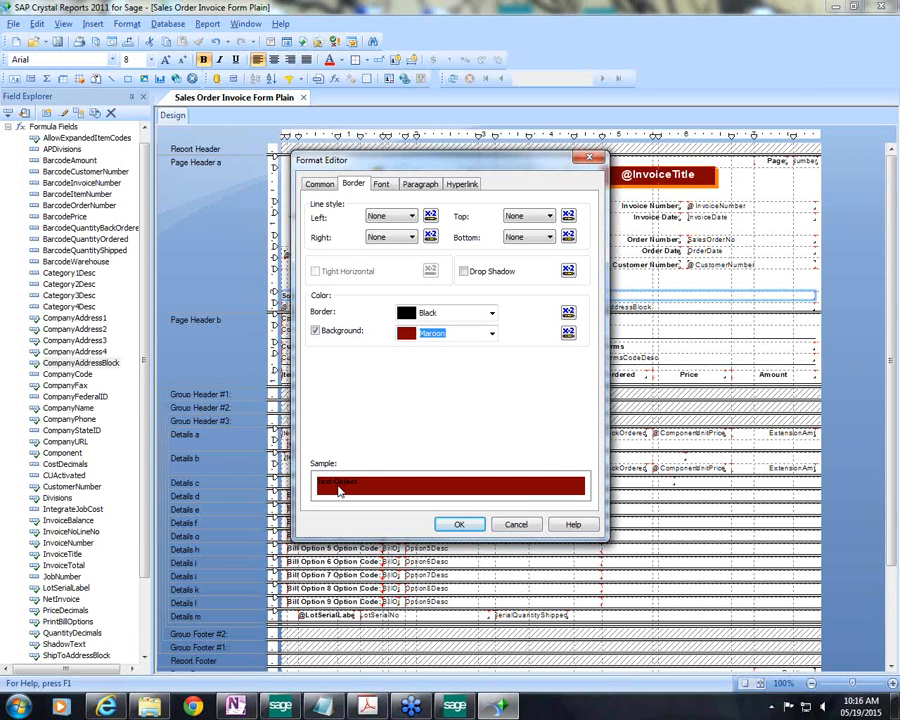
Set the Sold To and Ship To labels' font color to white and size to 10, and apply the formatting.
click(380, 187)
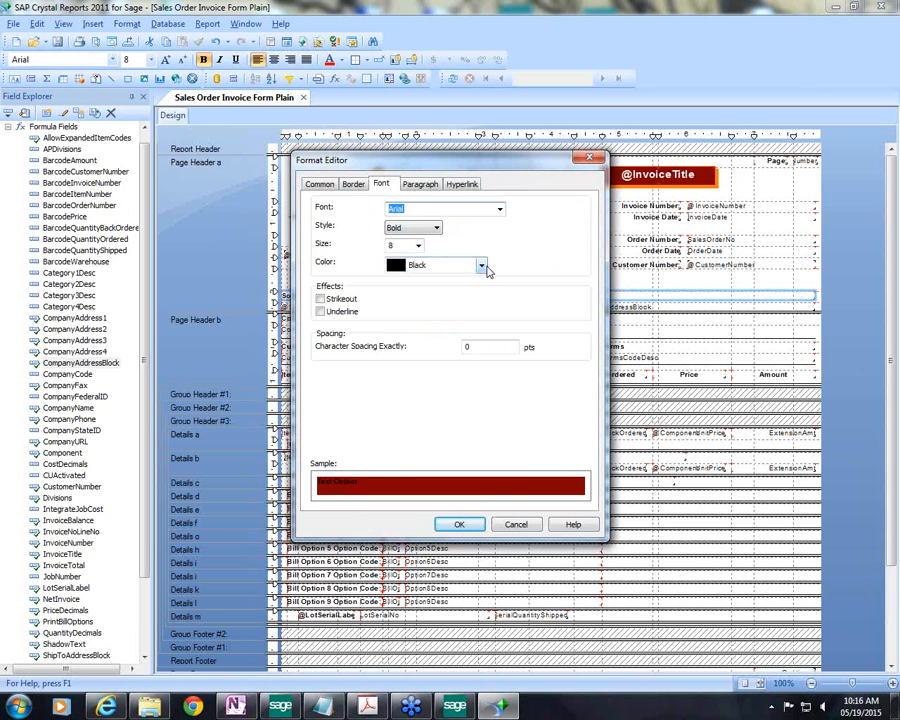
click(481, 266)
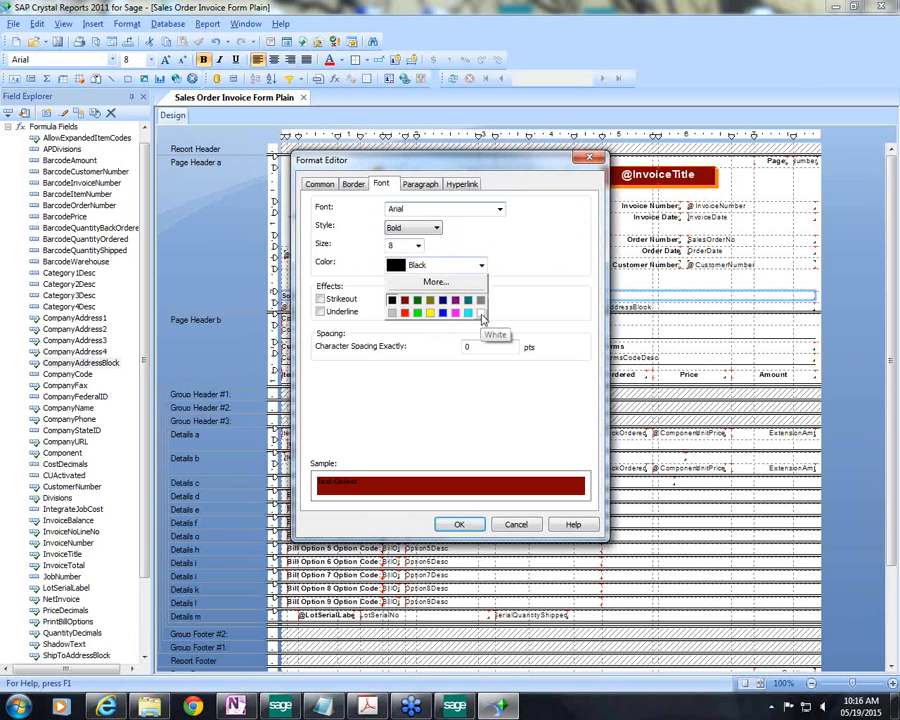
click(481, 317)
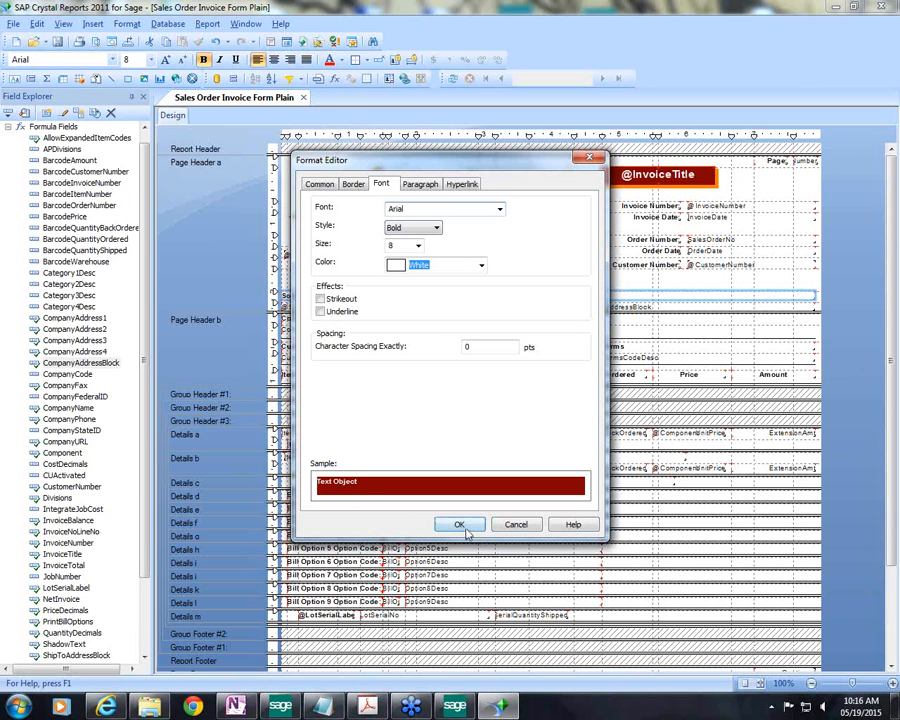
click(419, 247)
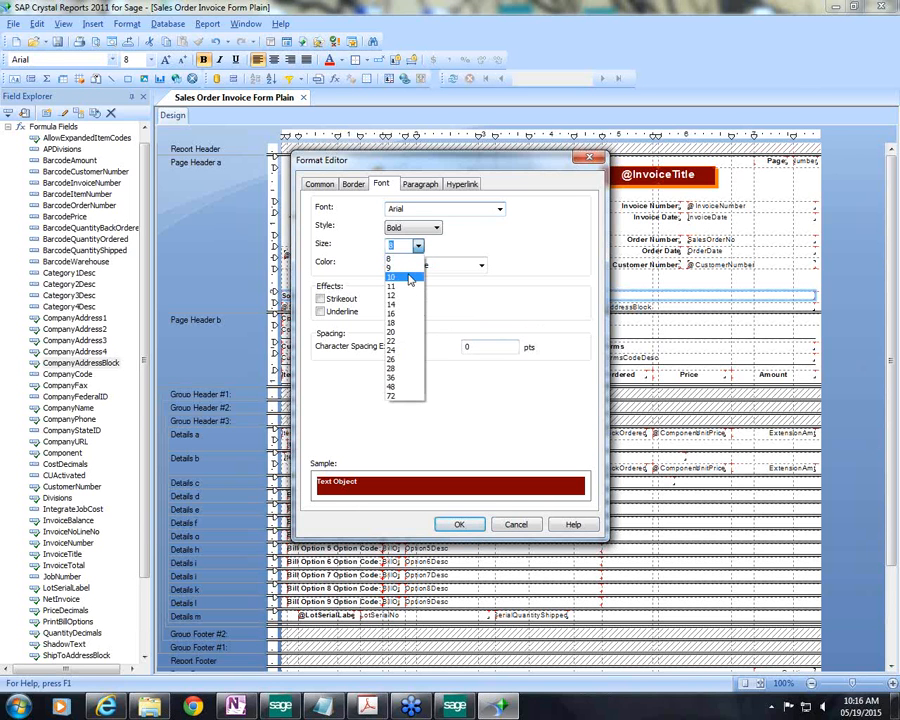
click(408, 280)
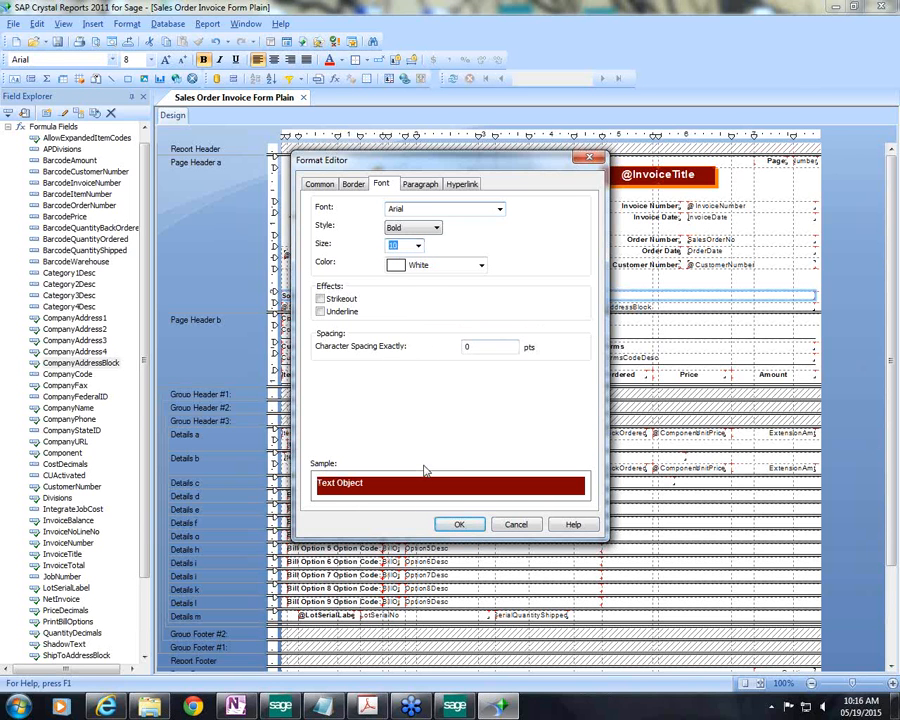
click(458, 526)
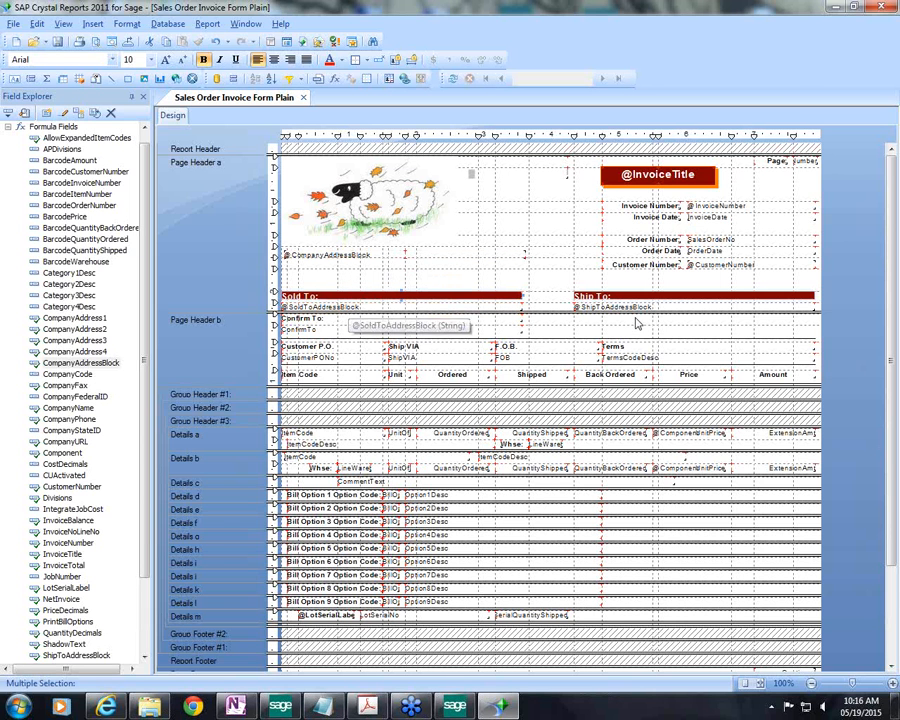
Set the font size of the CompanyAddressBlock, SoldToAddressBlock and ShipToAddressBlock fields to 10.
click(344, 256)
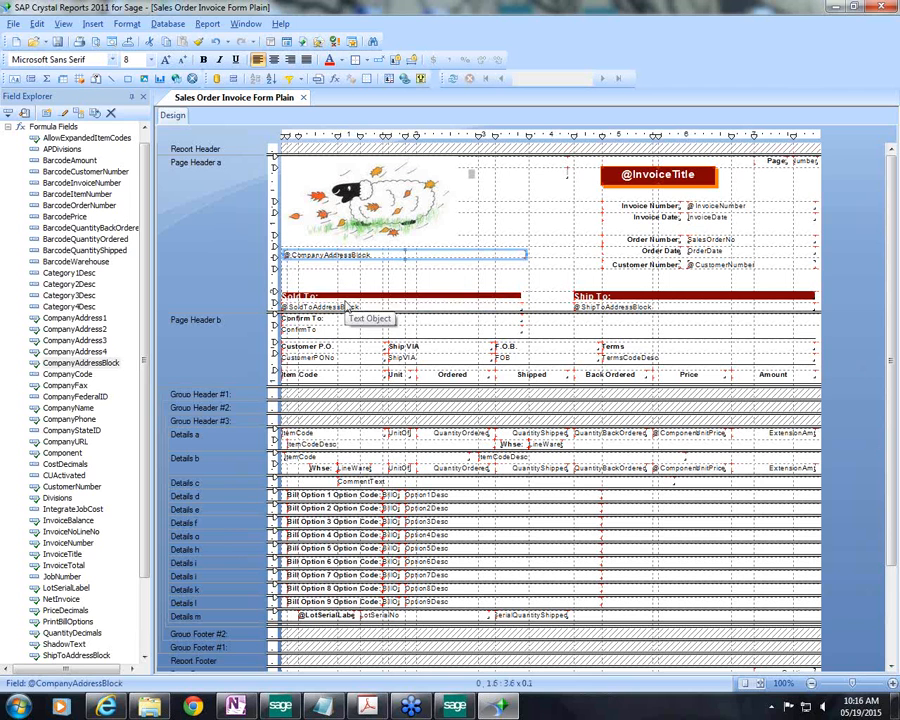
ctrl+click(472, 306)
ctrl+click(617, 307)
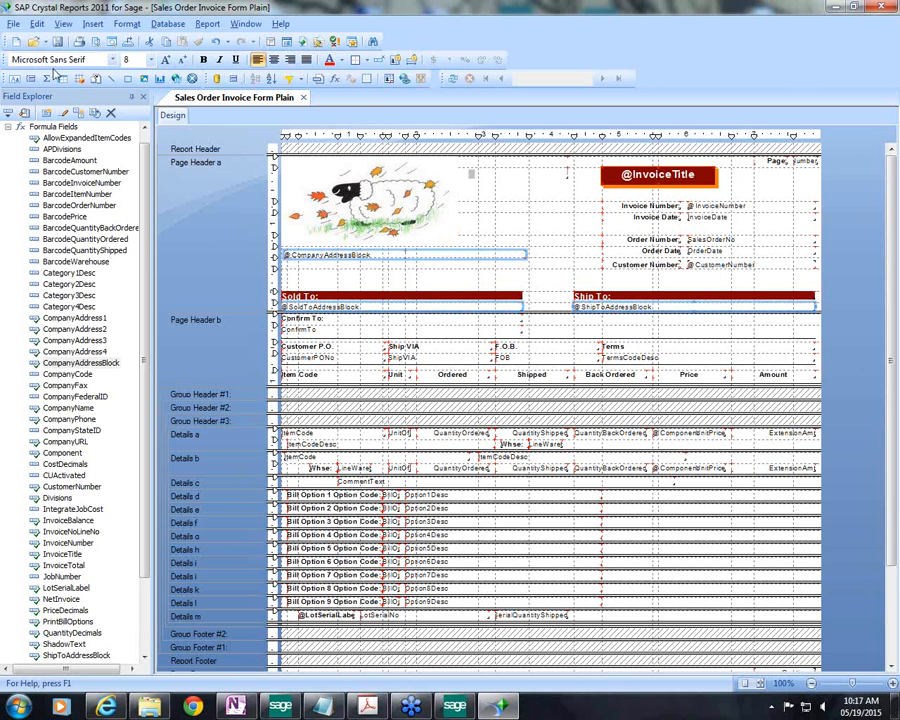
click(151, 60)
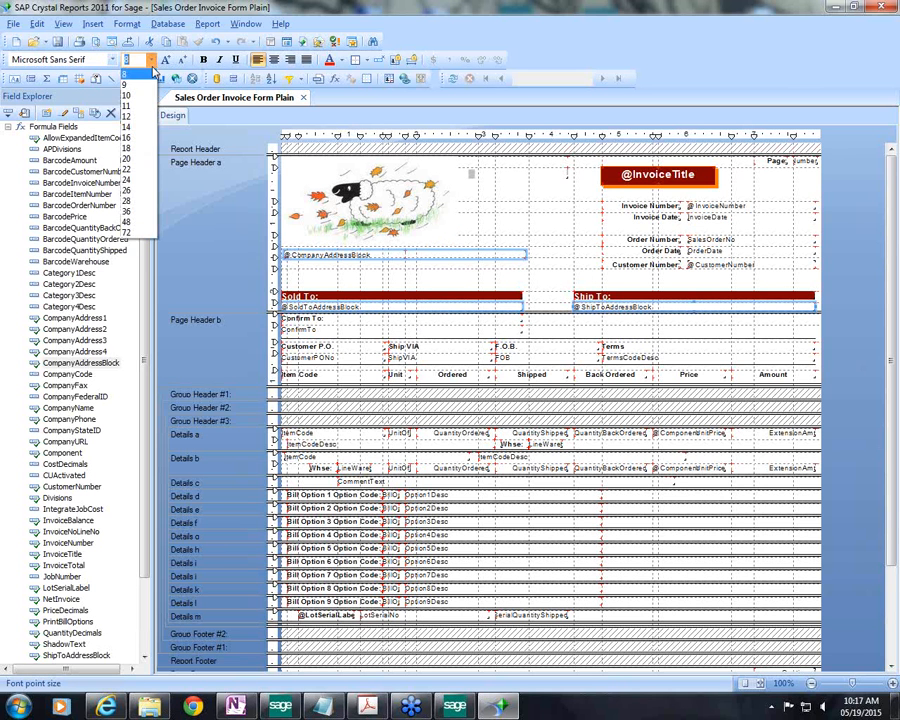
click(141, 97)
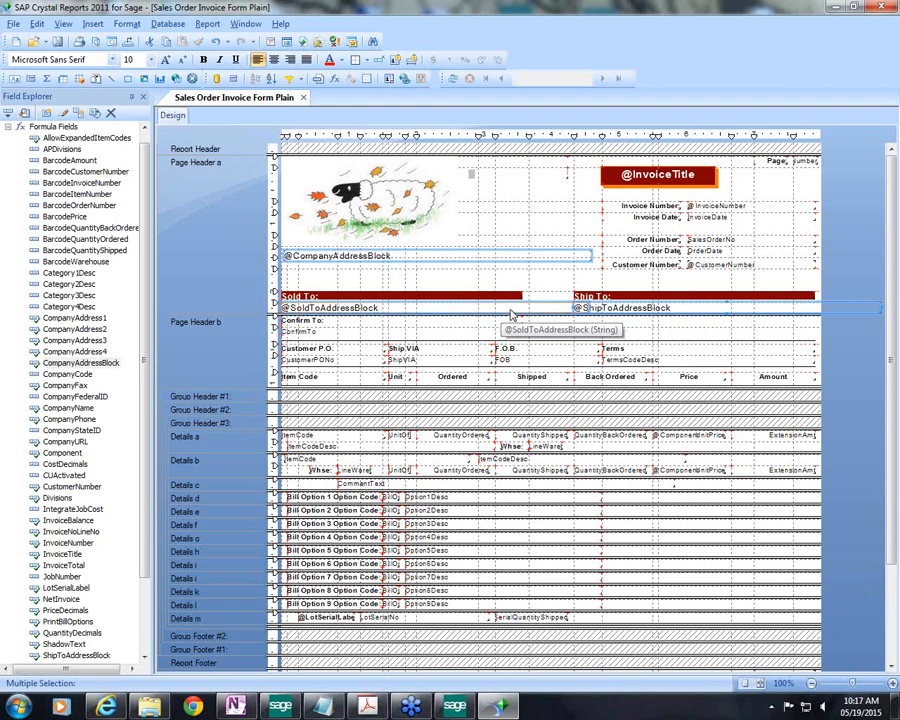
click(573, 274)
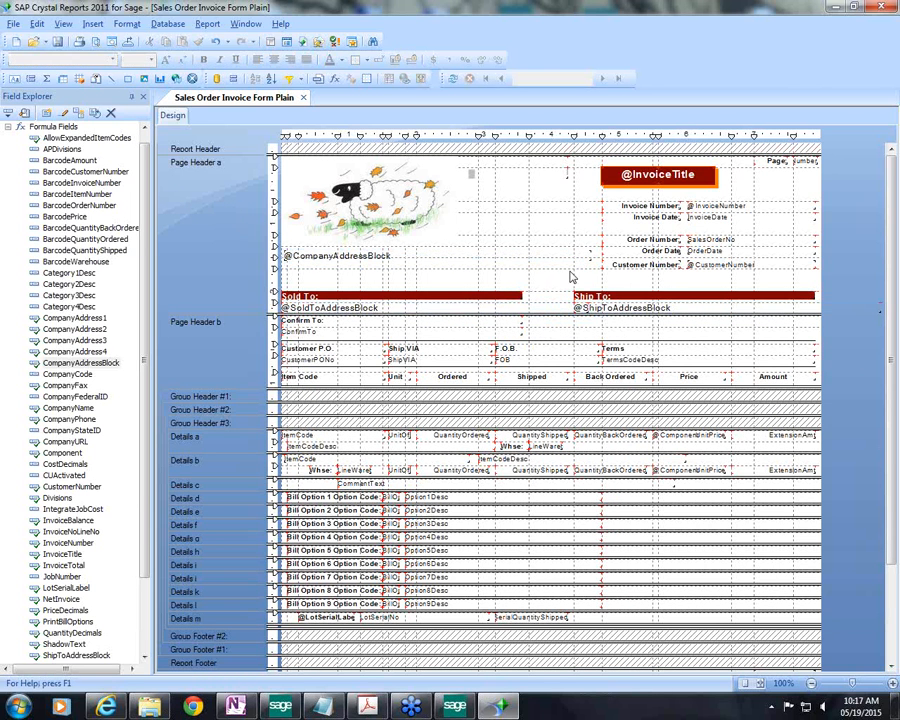
Narrow the CompanyAddressBlock field, and shorten the SoldToAddressBlock and ShipToAddressBlock fields to about 3.6 inches wide to match their label bars.
click(572, 257)
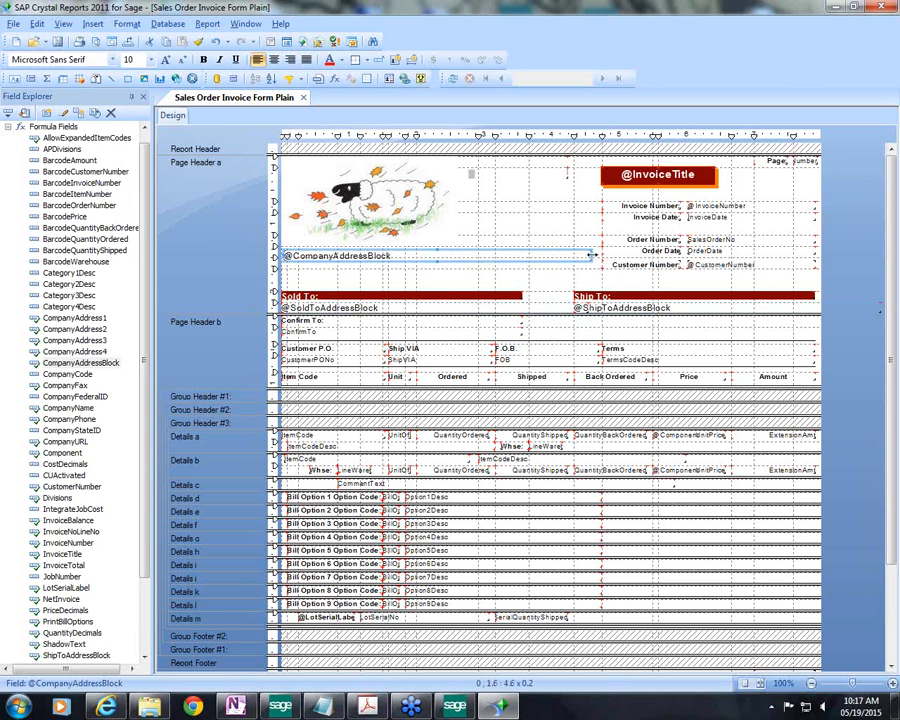
drag(592, 256, 494, 256)
click(559, 301)
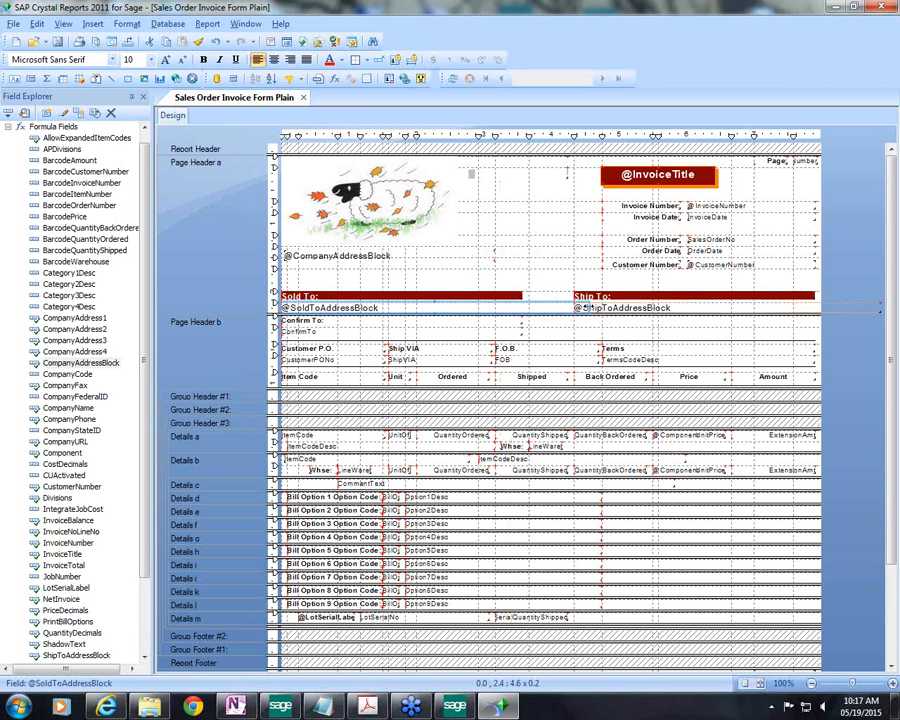
drag(573, 307, 520, 303)
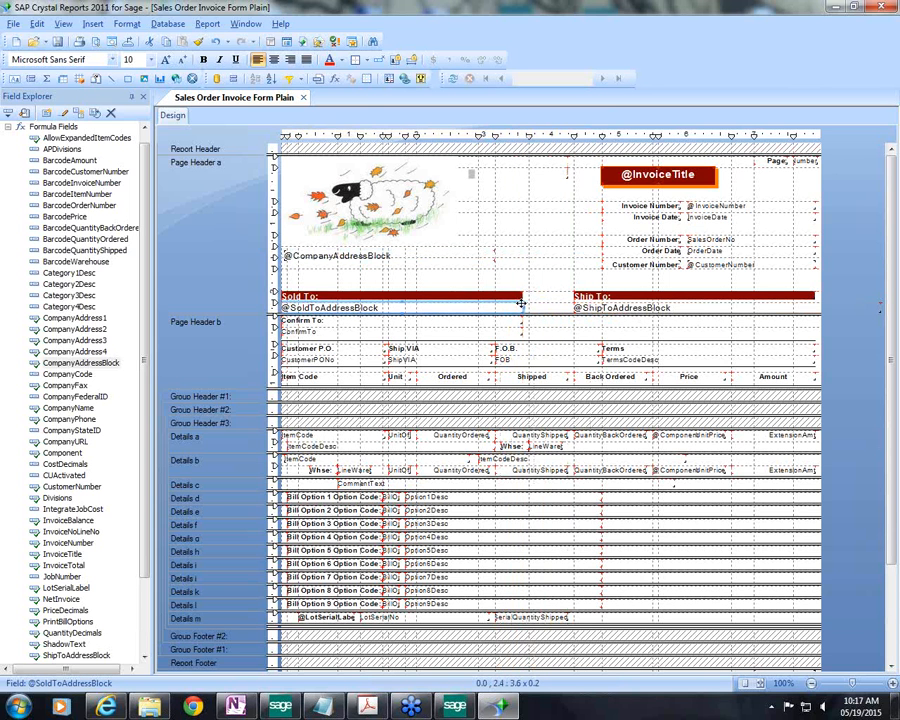
click(716, 306)
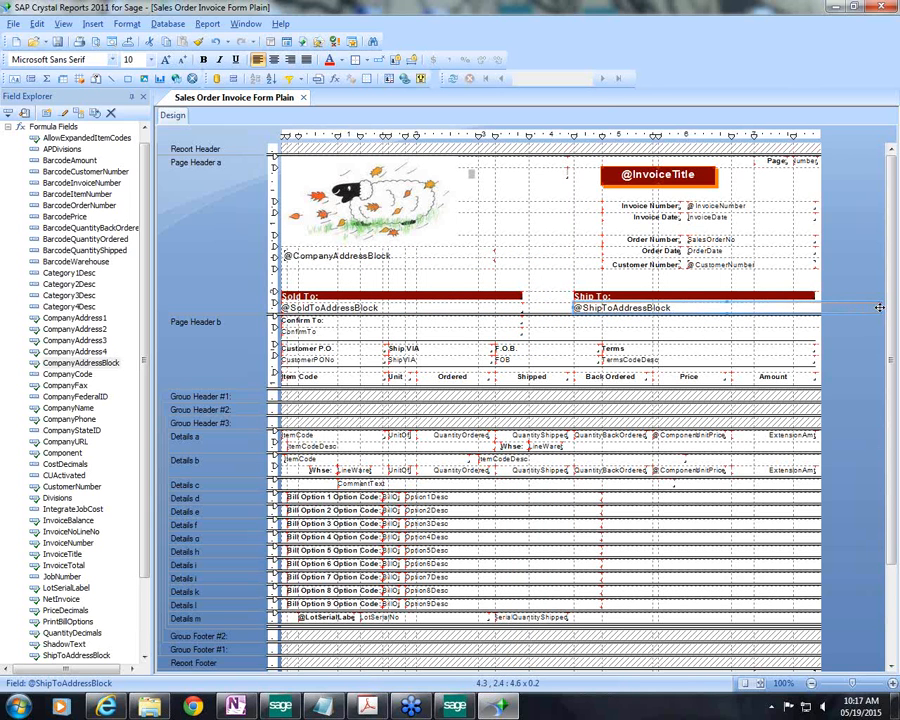
drag(879, 307, 818, 313)
Make the Page Header b section taller and move the row of item column headings down together with the line beneath it.
drag(371, 392, 371, 401)
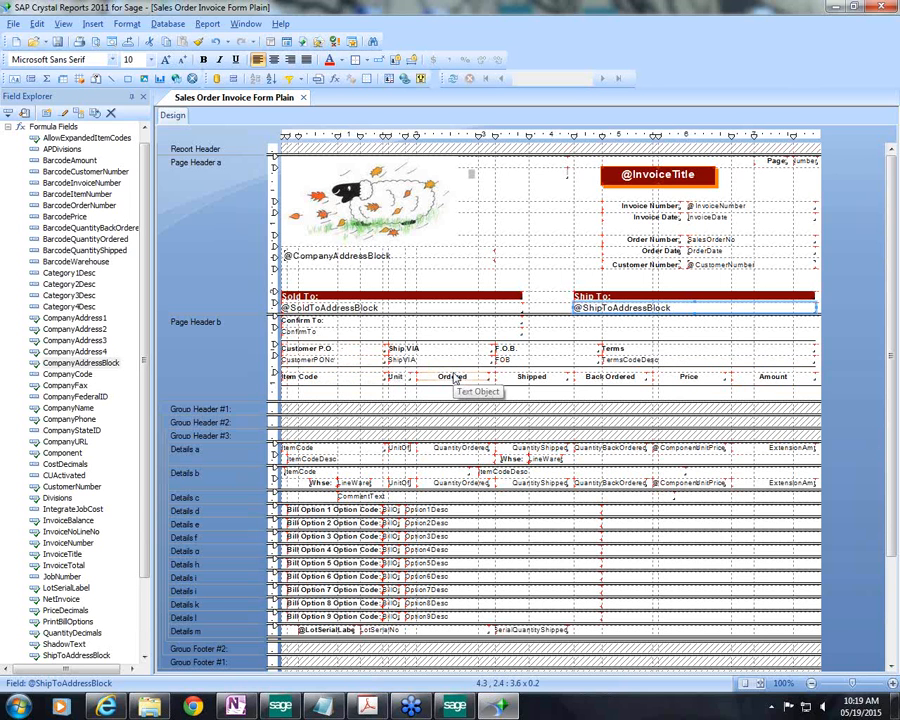
click(822, 387)
drag(822, 387, 312, 400)
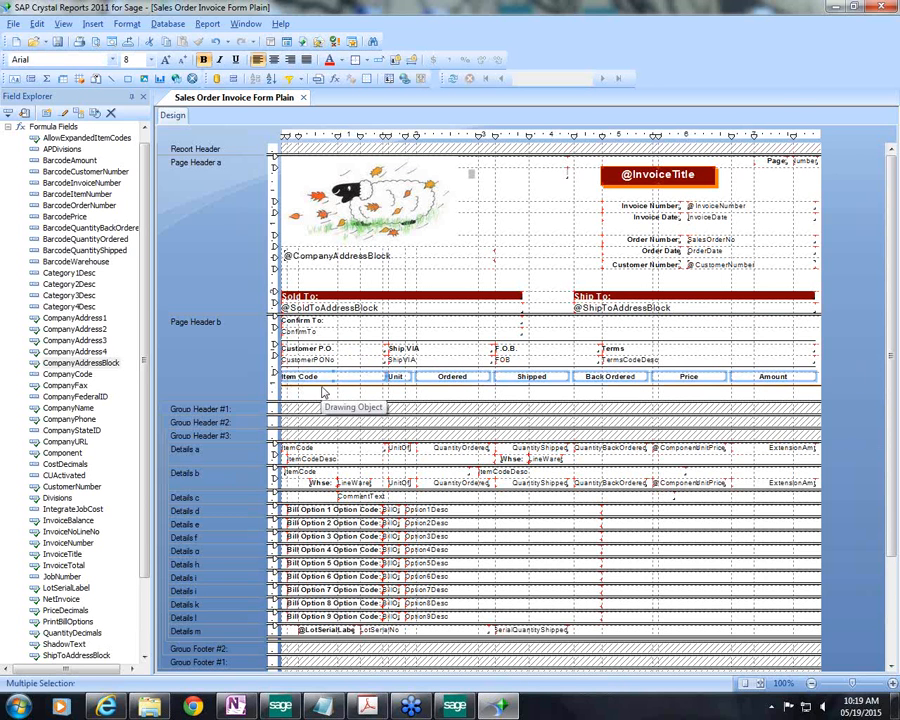
click(323, 392)
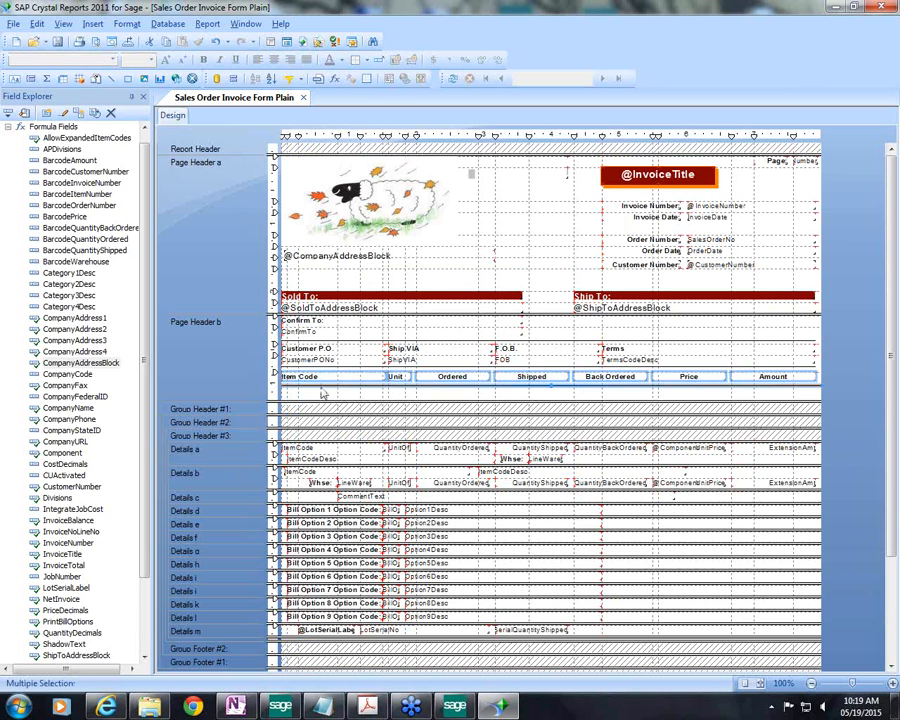
key(Down)
key(Down)
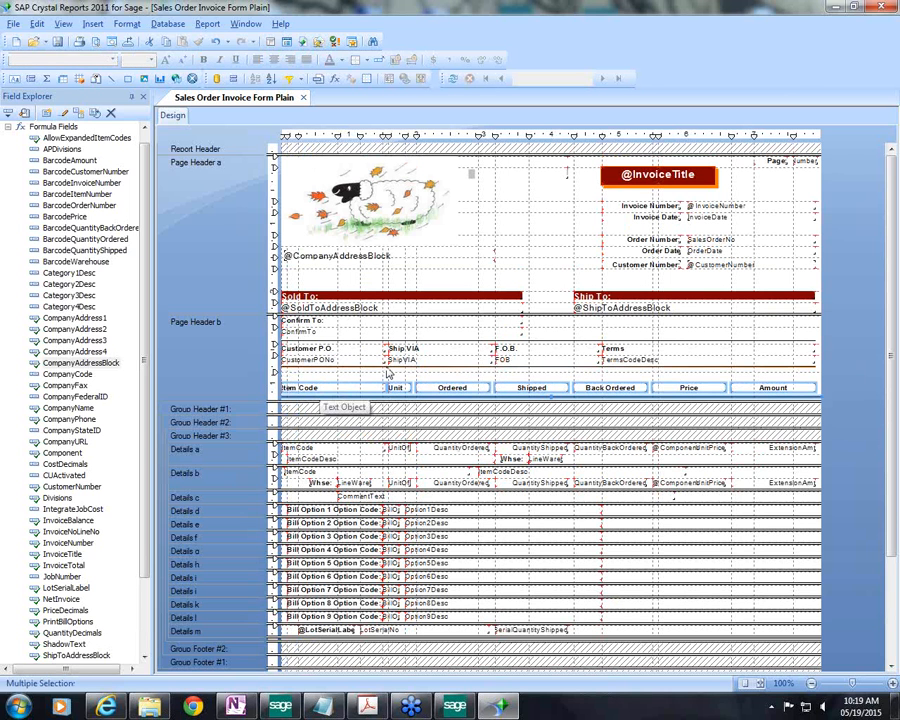
Lower the line above the item column headings and move the CustomerPONo, ShipVIA, FOB and TermsCodeDesc fields down as a group.
click(562, 367)
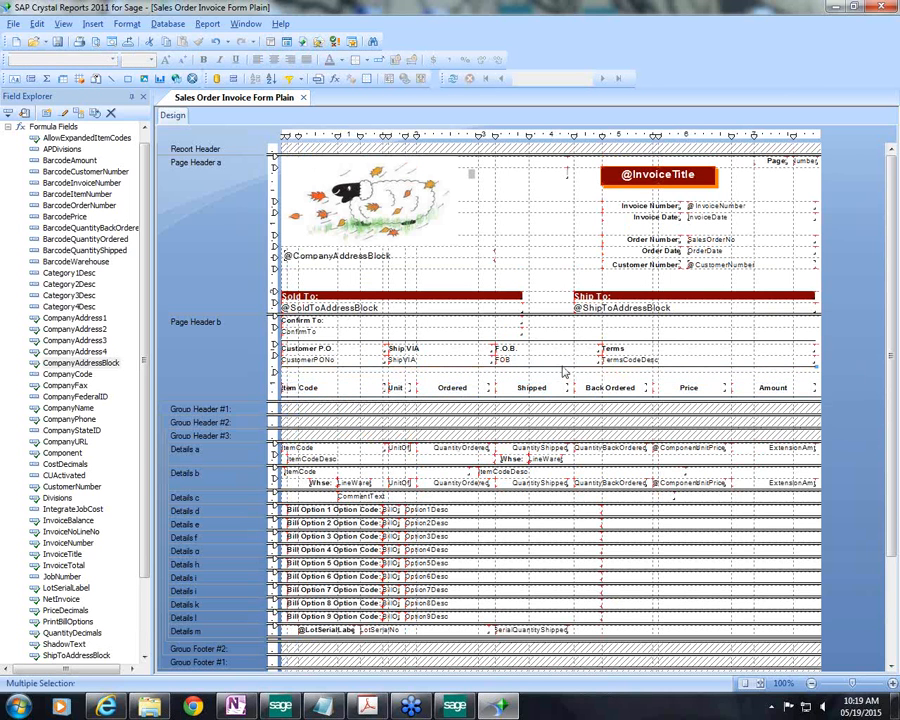
drag(562, 367, 628, 385)
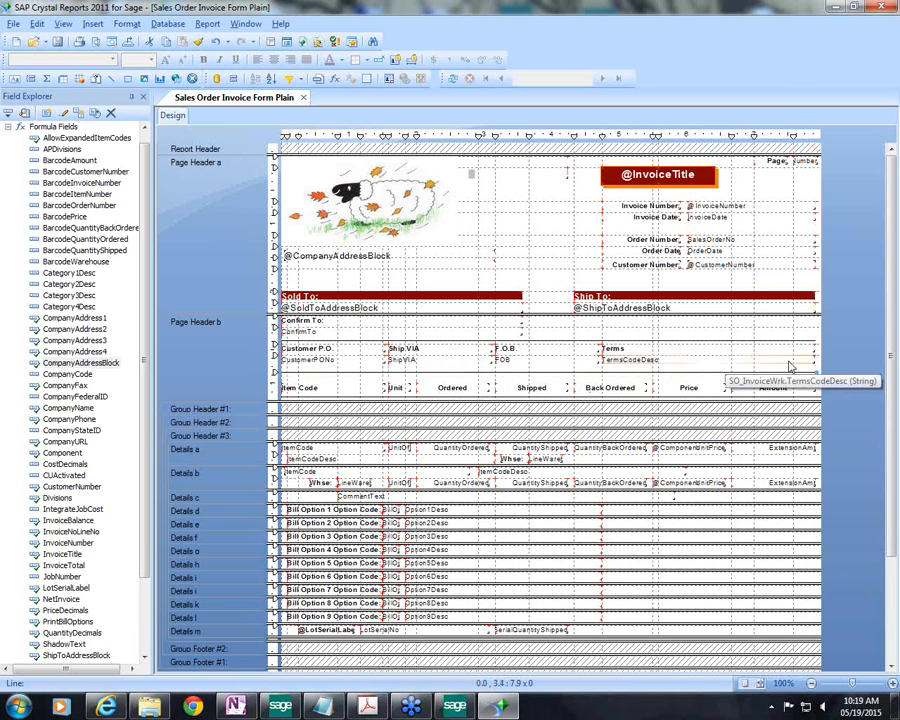
drag(818, 372, 290, 367)
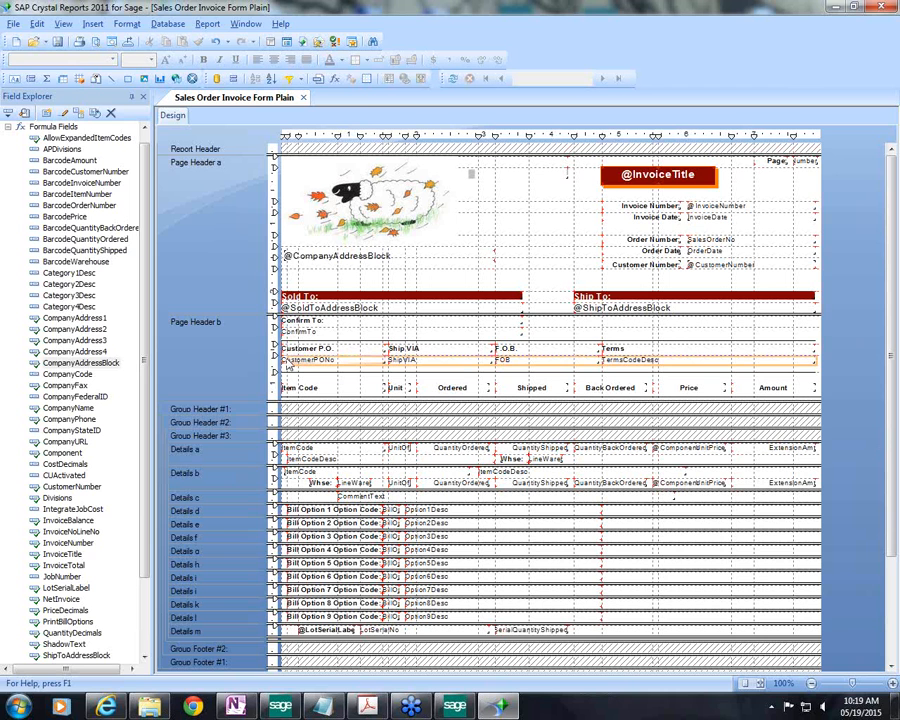
click(286, 368)
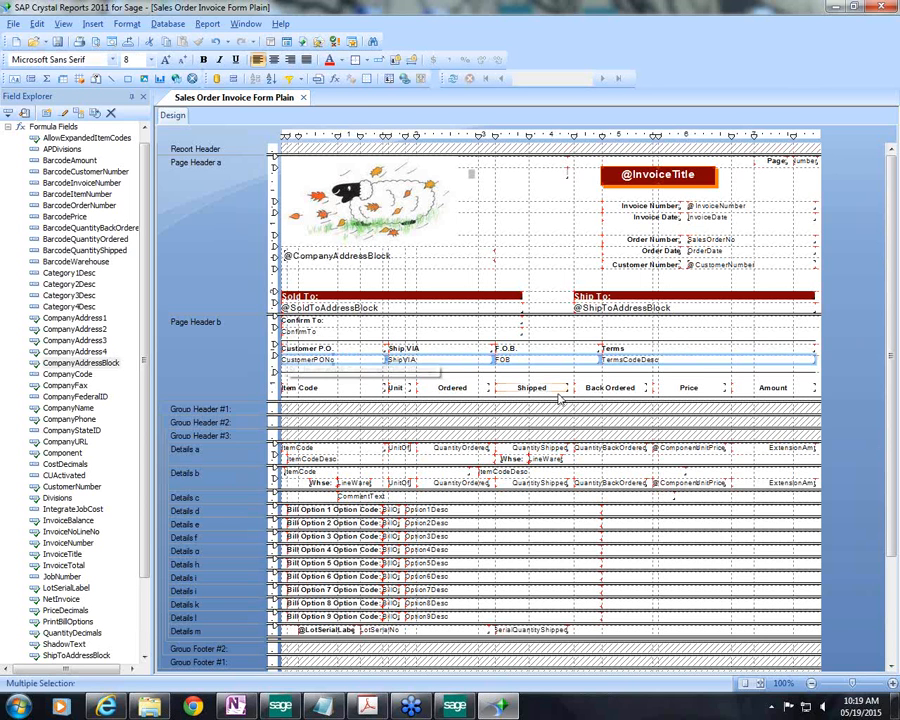
click(820, 374)
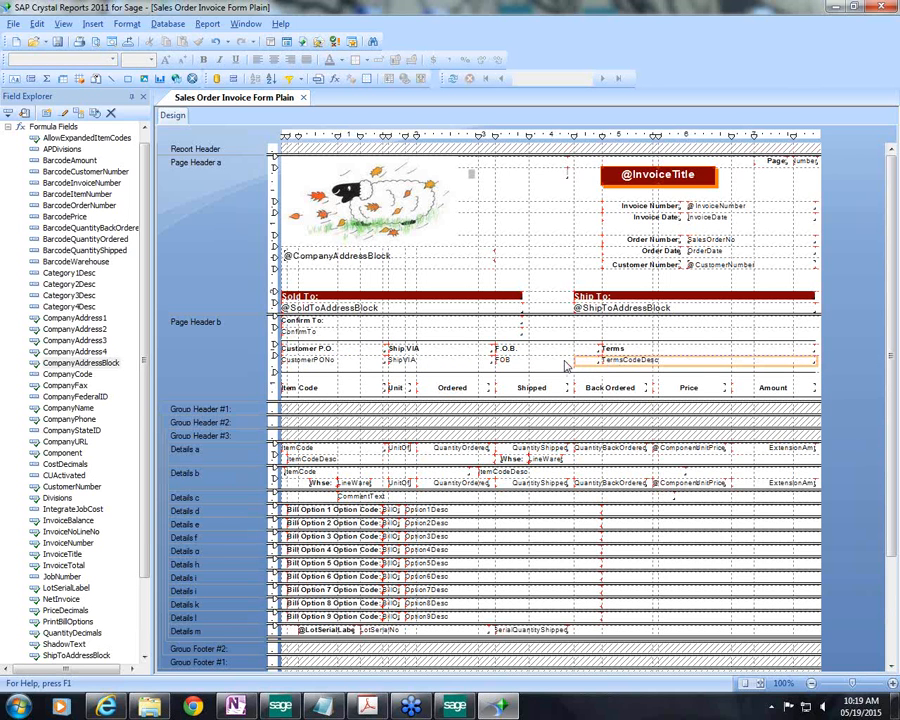
click(288, 365)
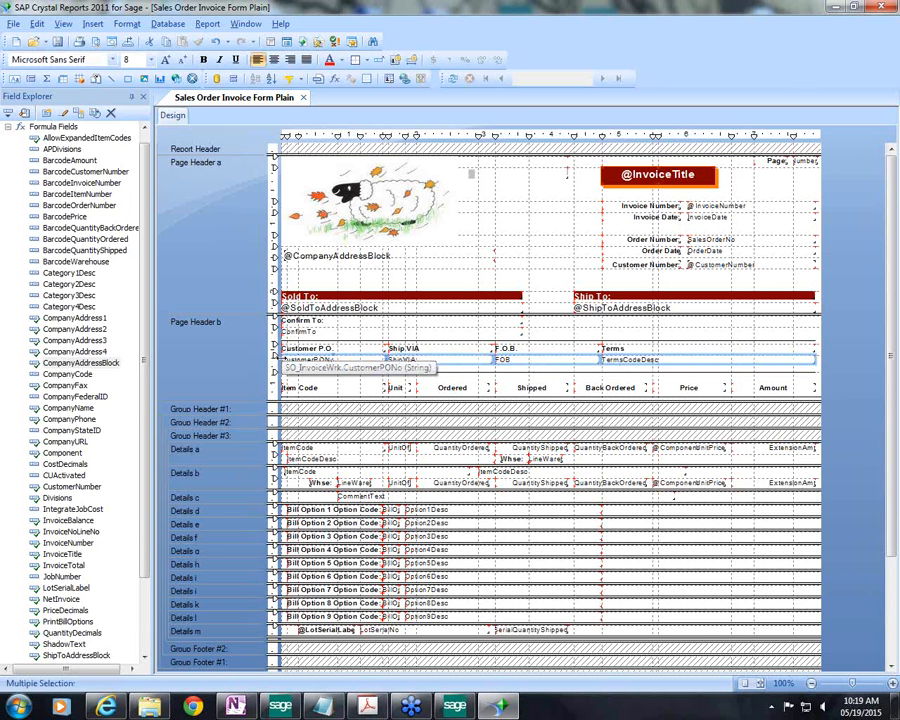
key(Down)
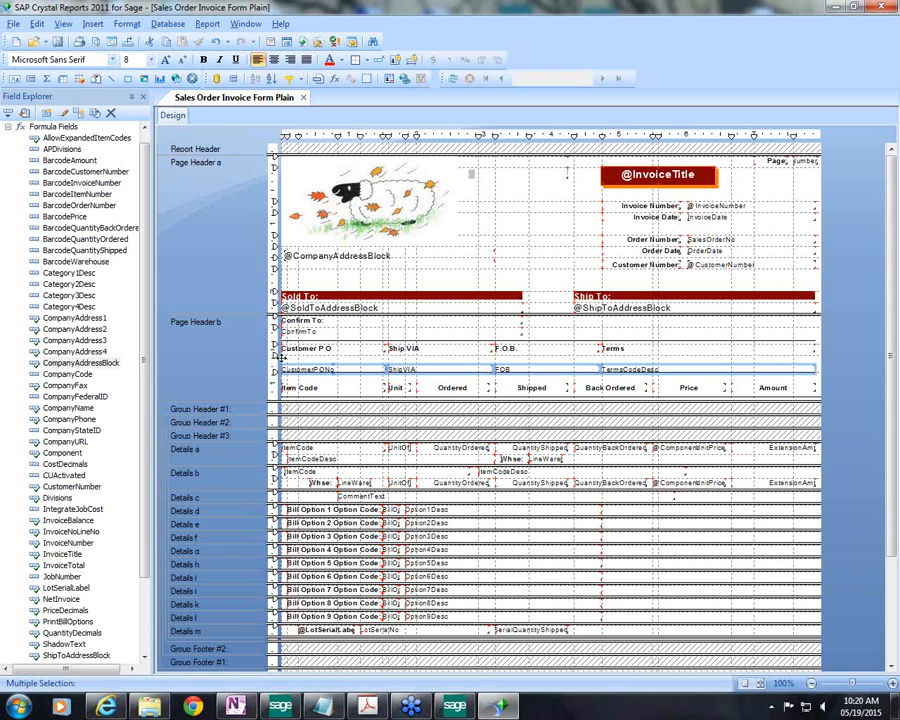
Remove the horizontal guidelines attached to the customer P.O., ship via, F.O.B. and terms rows in Page Header b.
click(348, 363)
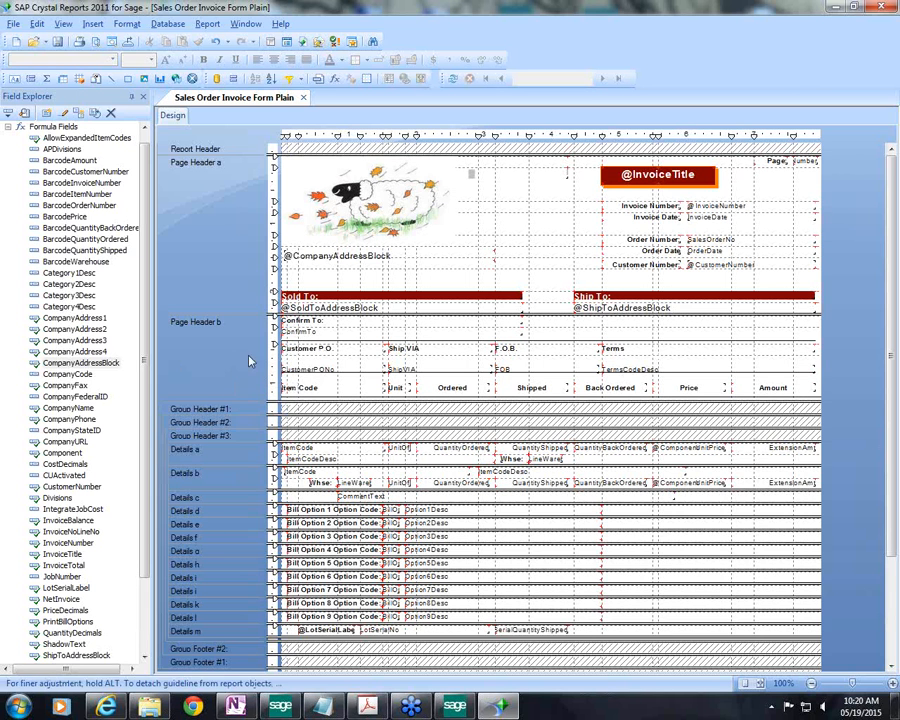
drag(275, 345, 163, 326)
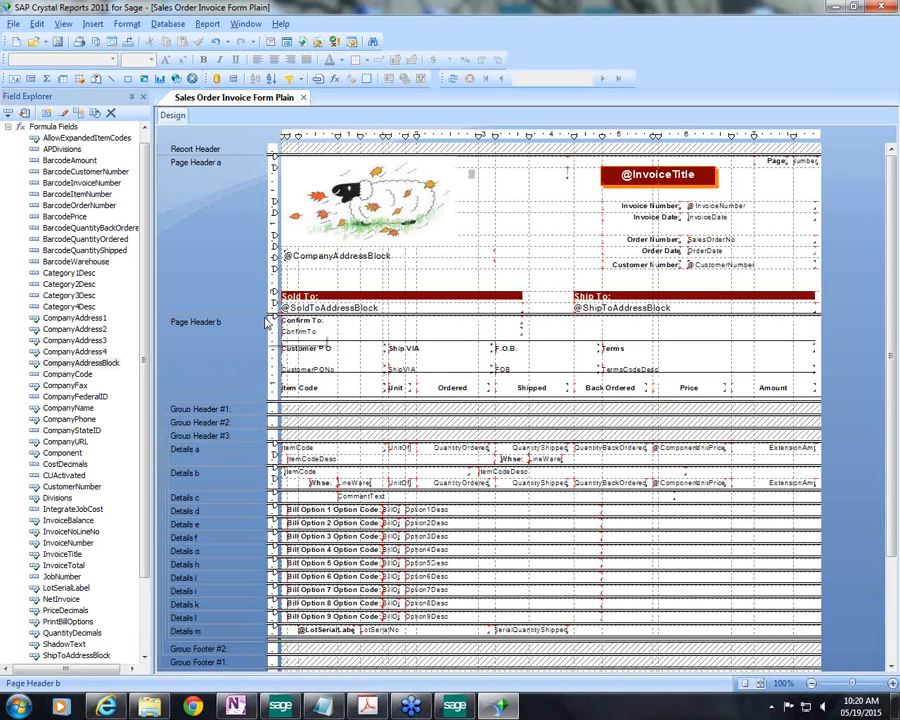
drag(263, 320, 220, 320)
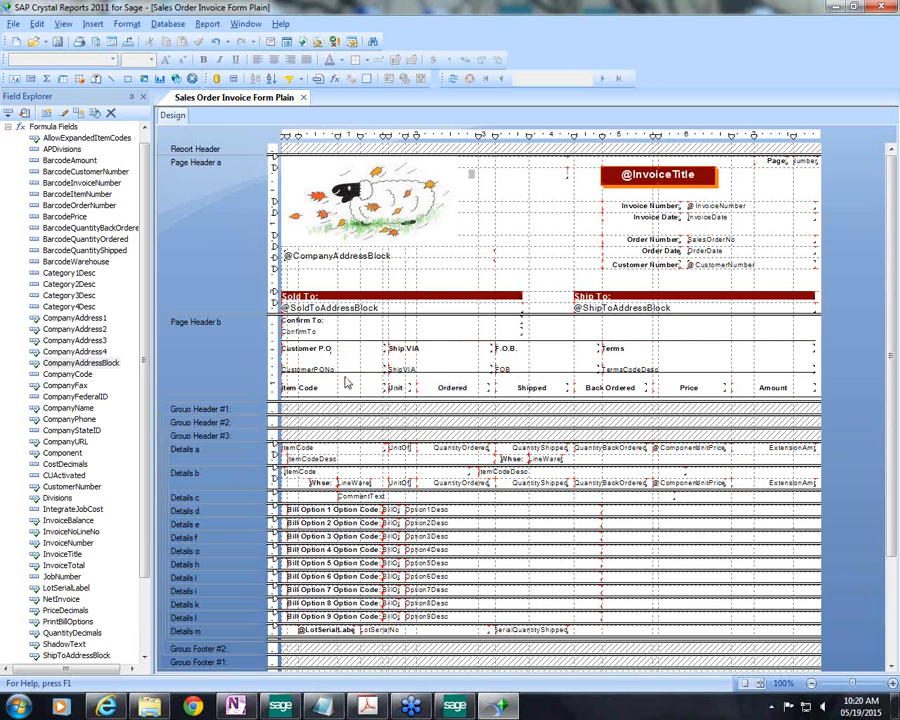
Raise the CustomerPONo field slightly and shorten both it and the Customer P.O. label to about 1.3 inches wide.
drag(346, 374, 347, 364)
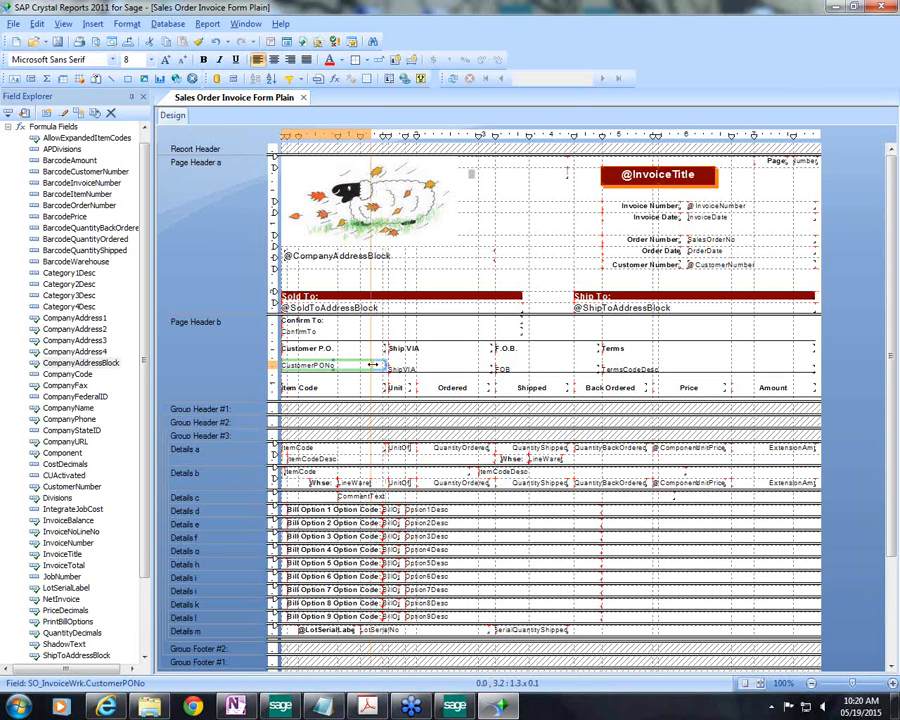
drag(385, 366, 373, 366)
click(369, 349)
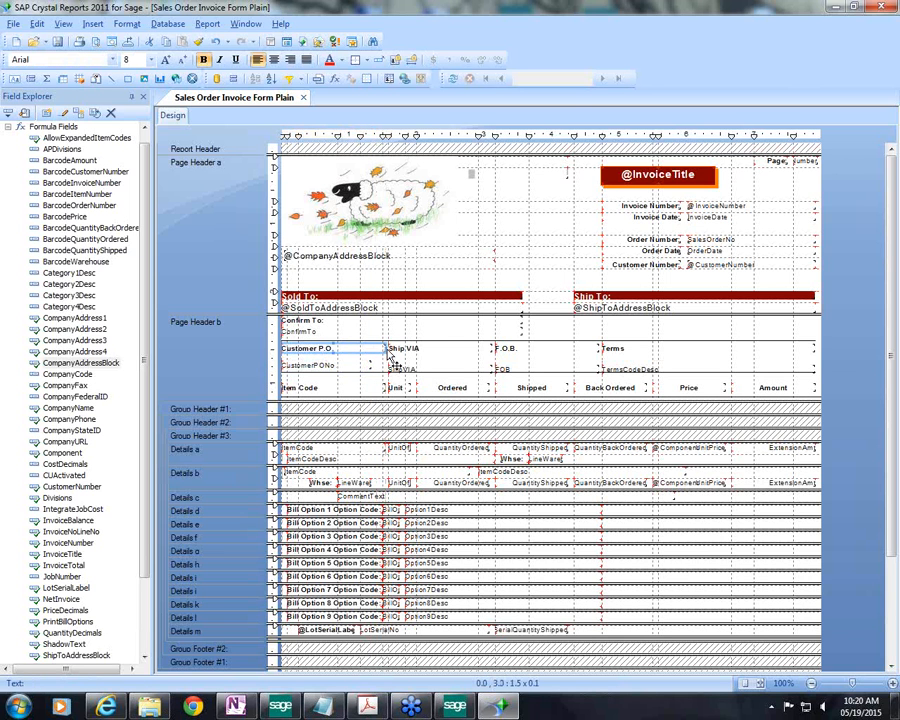
drag(377, 349, 371, 349)
Nudge the Customer P.O. label and CustomerPONo field right together to about 0.2 inch from the report's left edge.
ctrl+click(350, 365)
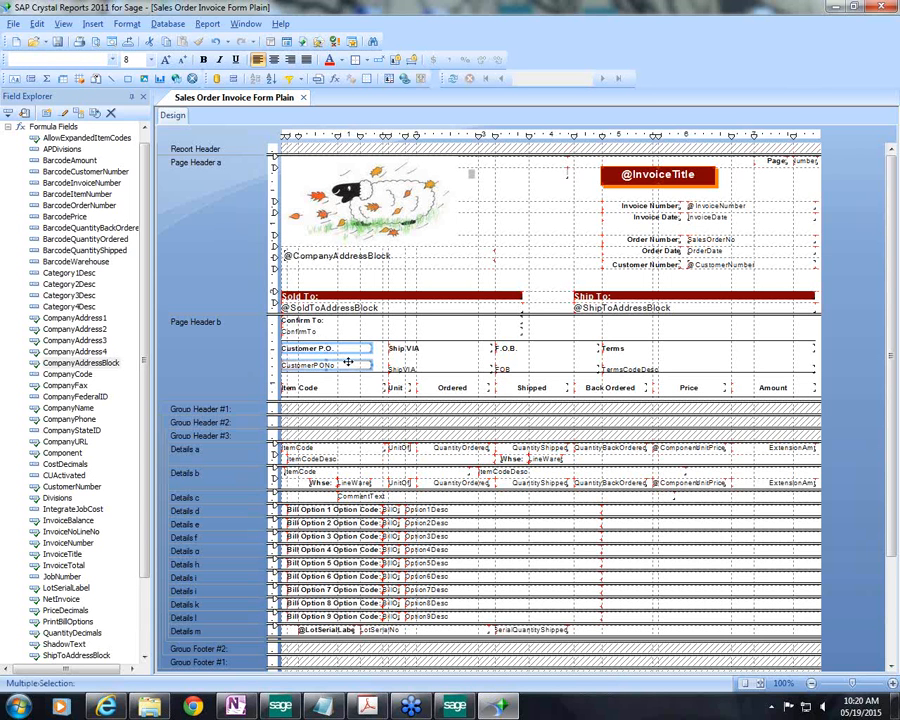
key(Right)
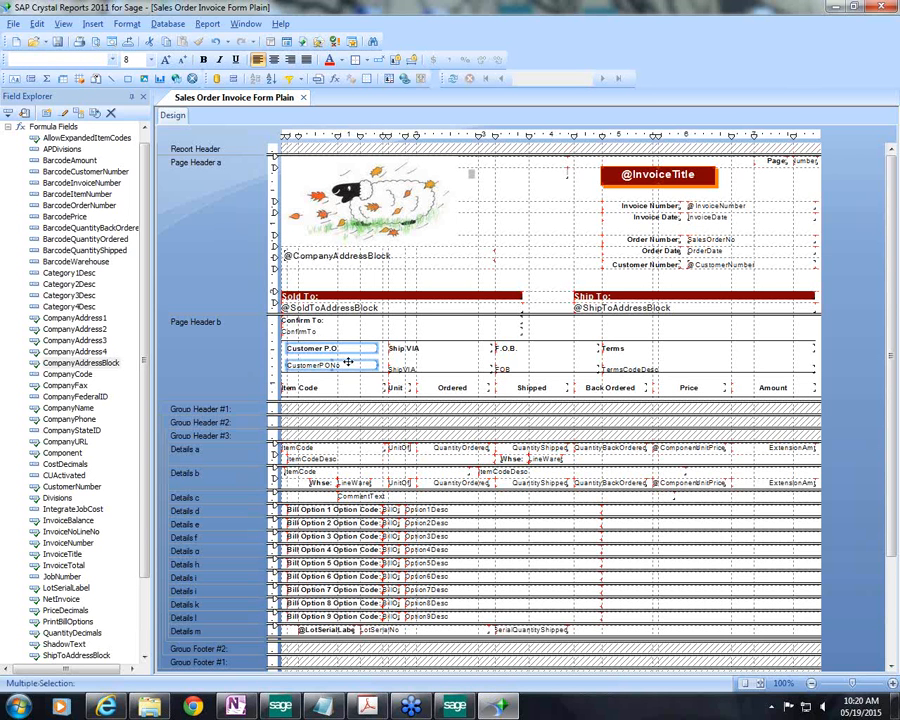
key(Right)
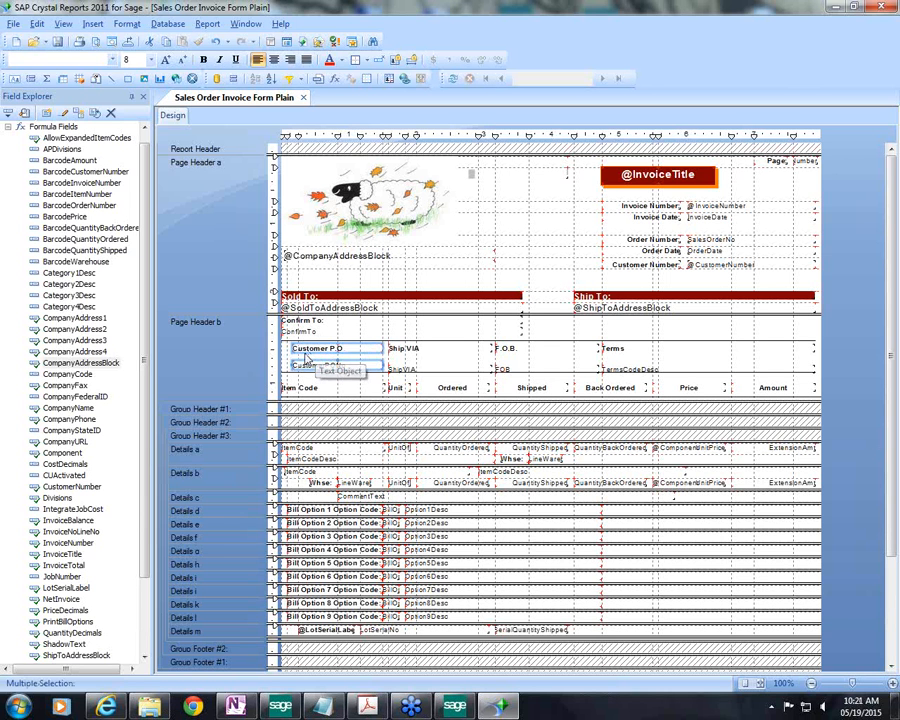
click(286, 354)
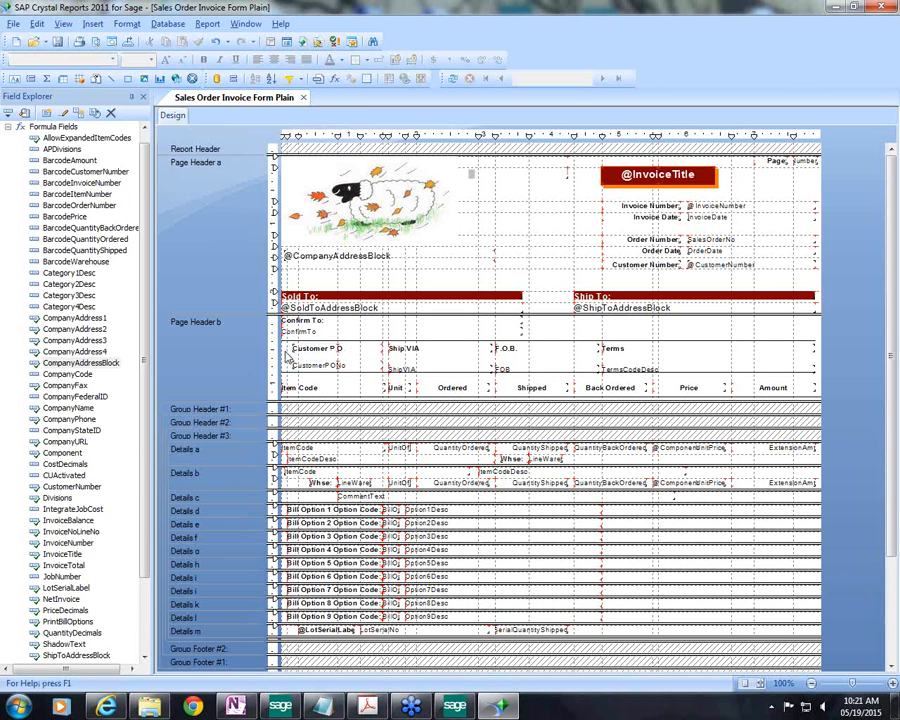
Draw a vertical line on each side of the Customer P.O. block and a horizontal line about 1.6 inches long between its label and field.
click(114, 80)
drag(285, 346, 289, 383)
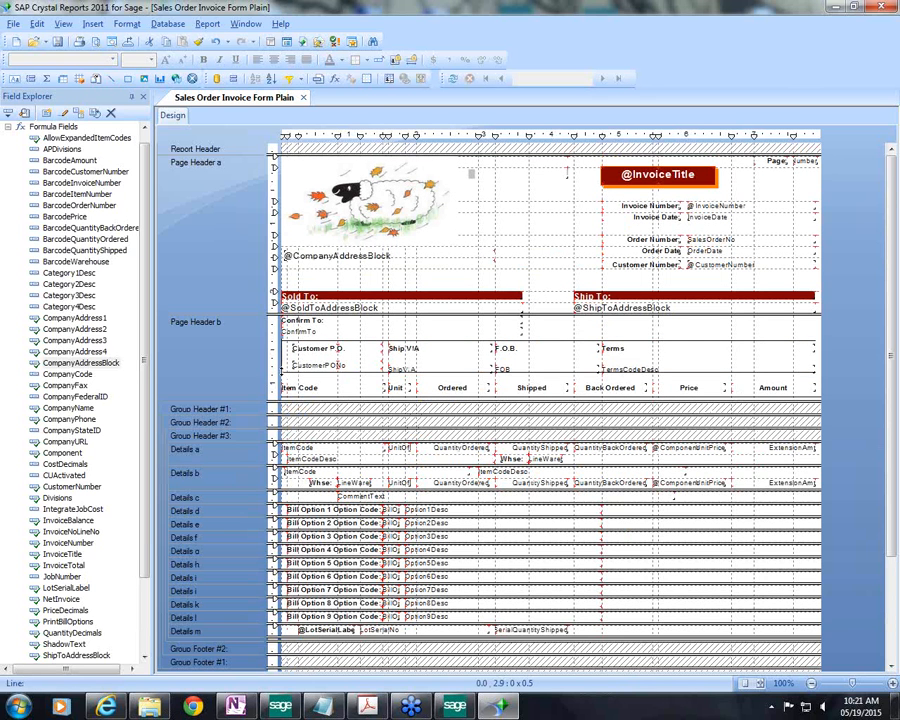
click(113, 80)
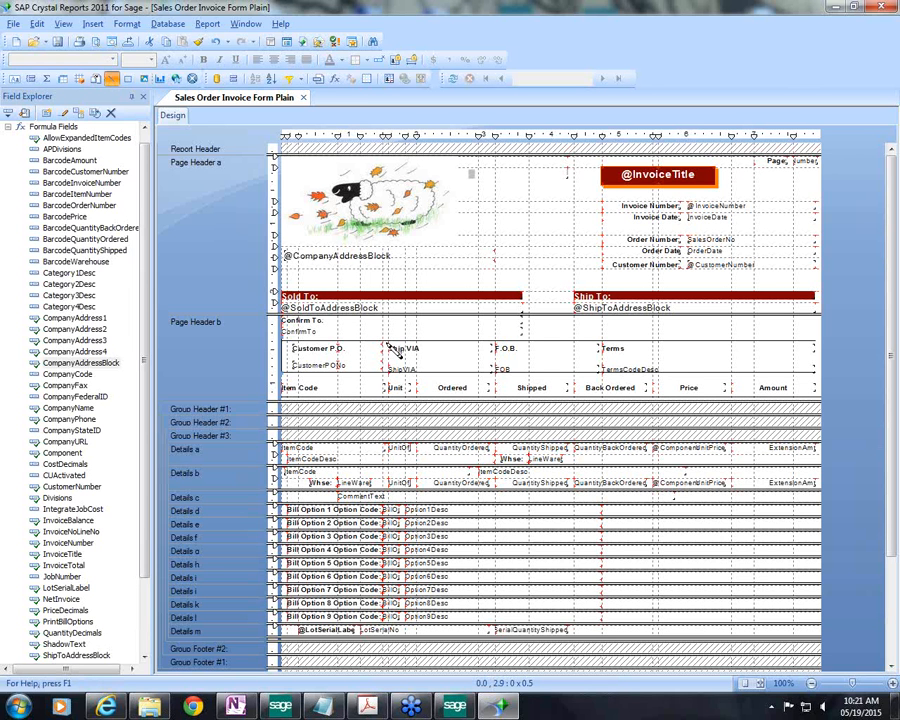
drag(390, 346, 388, 373)
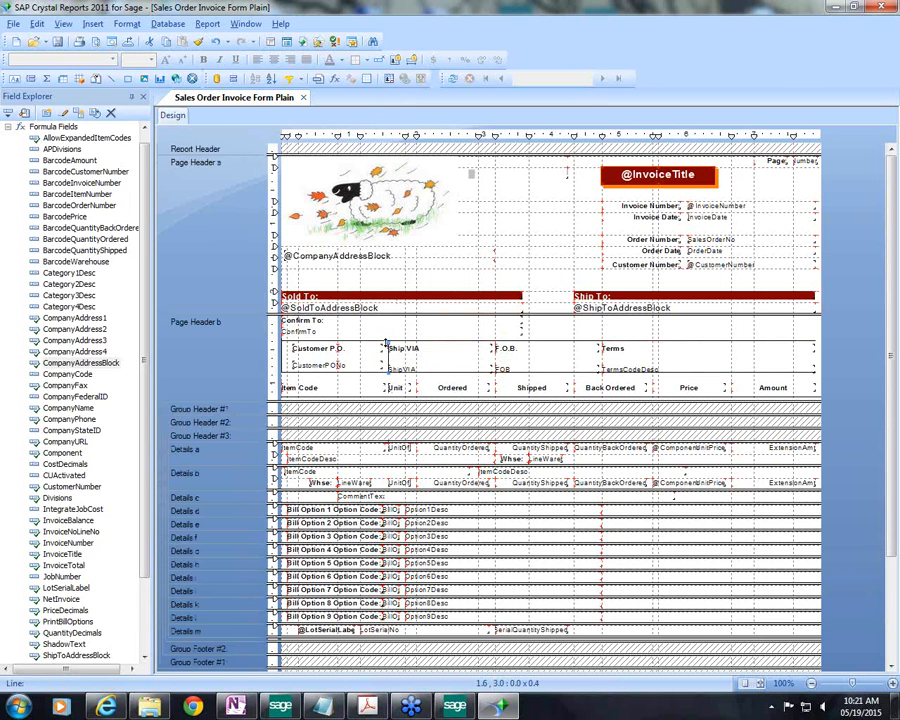
click(111, 78)
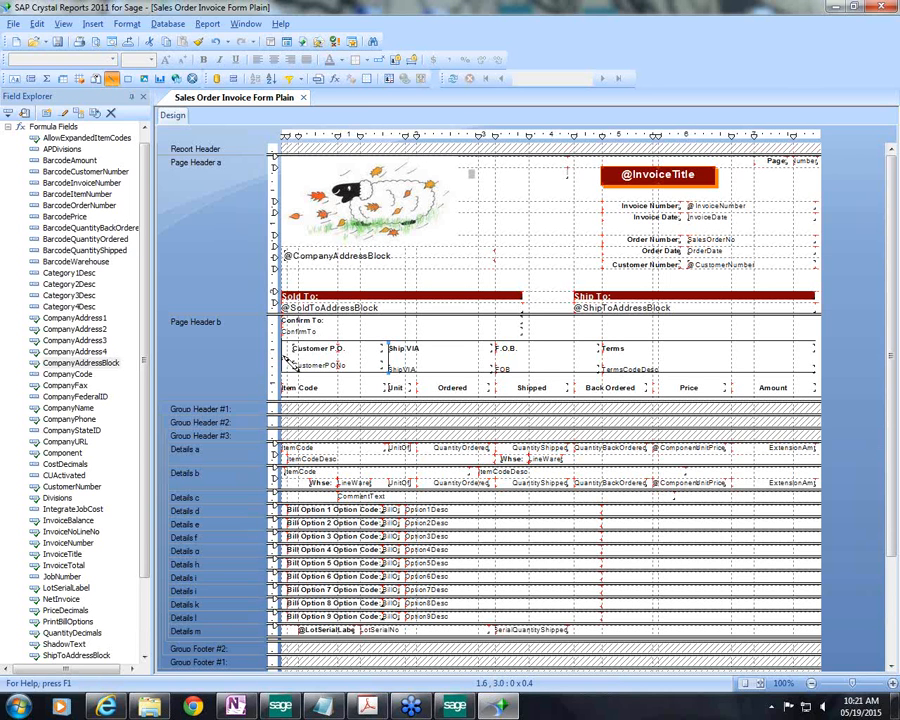
drag(285, 357, 389, 364)
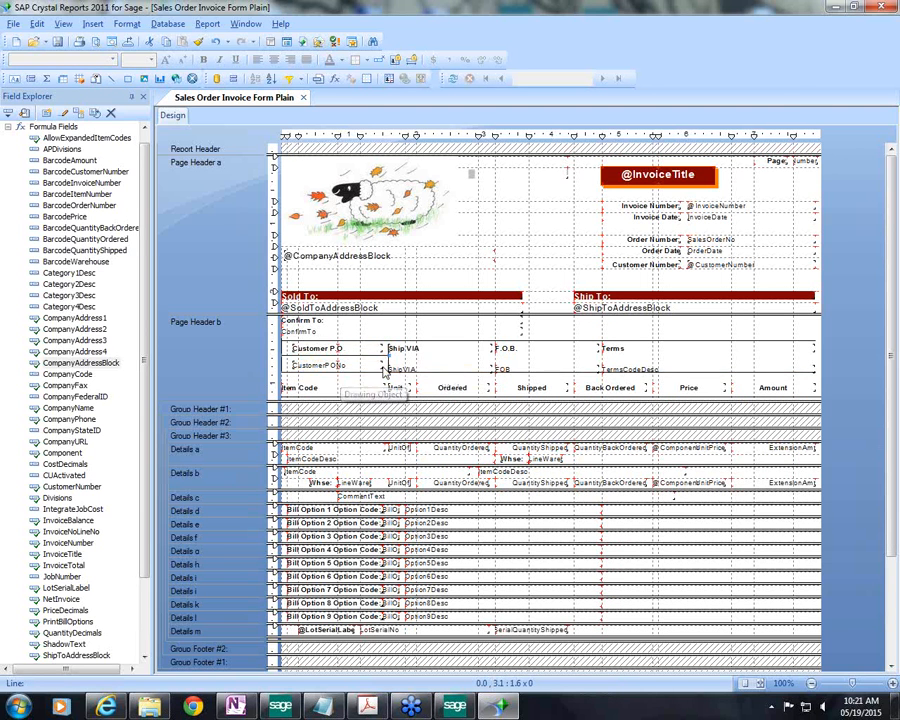
Give the Customer P.O. label a maroon background using the saved custom color.
click(336, 350)
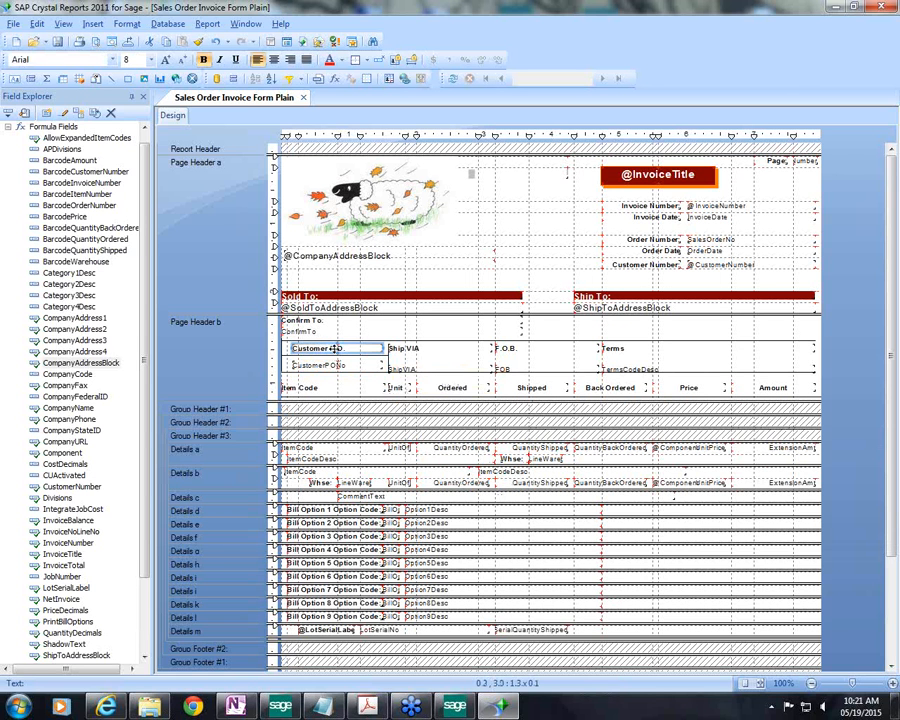
right_click(336, 349)
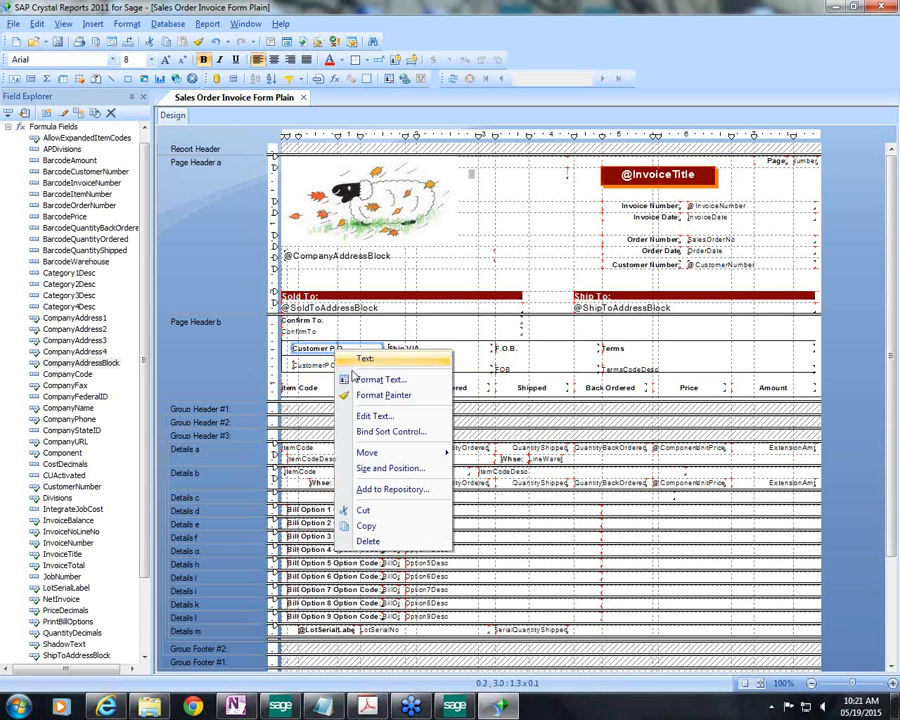
click(367, 382)
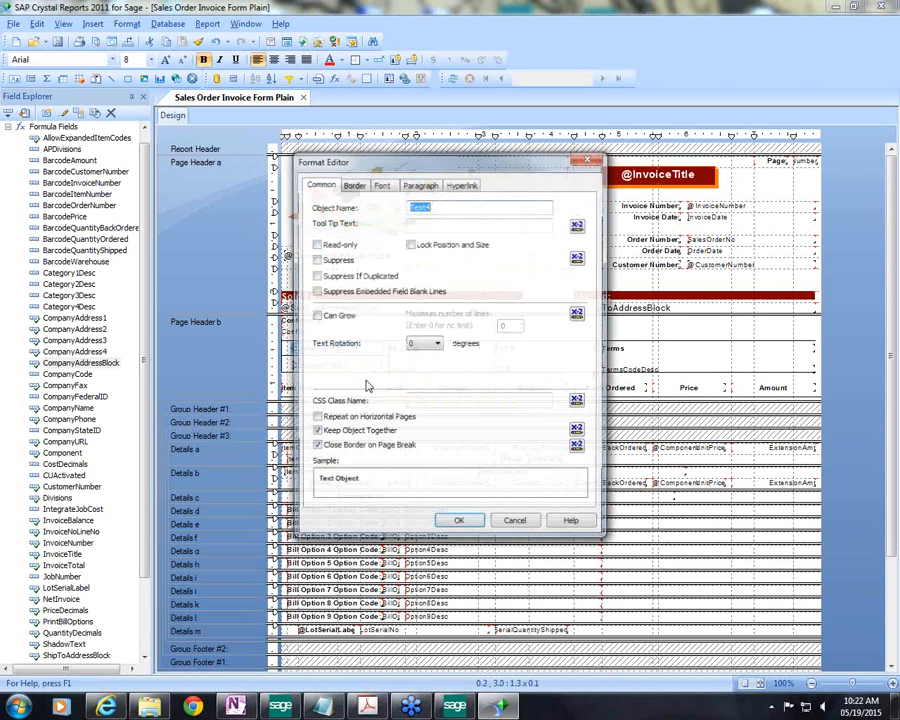
click(354, 184)
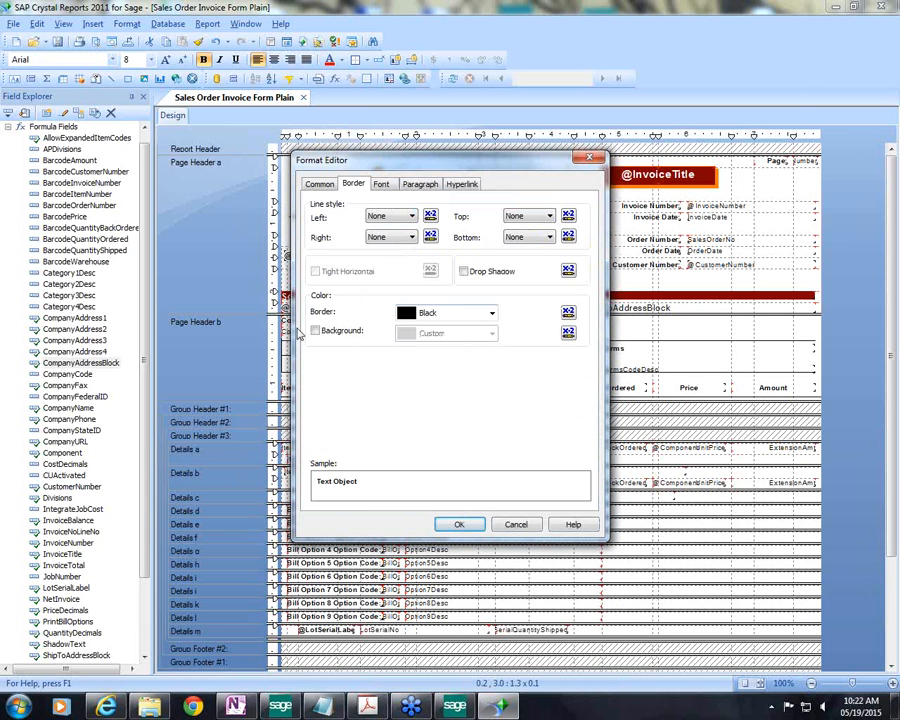
click(333, 337)
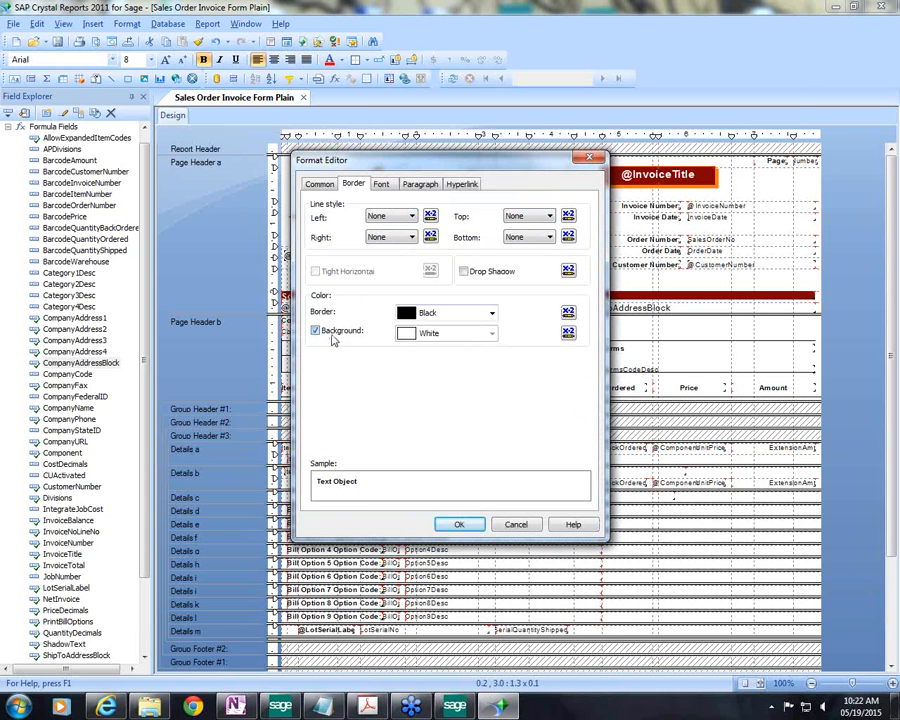
click(491, 333)
click(484, 357)
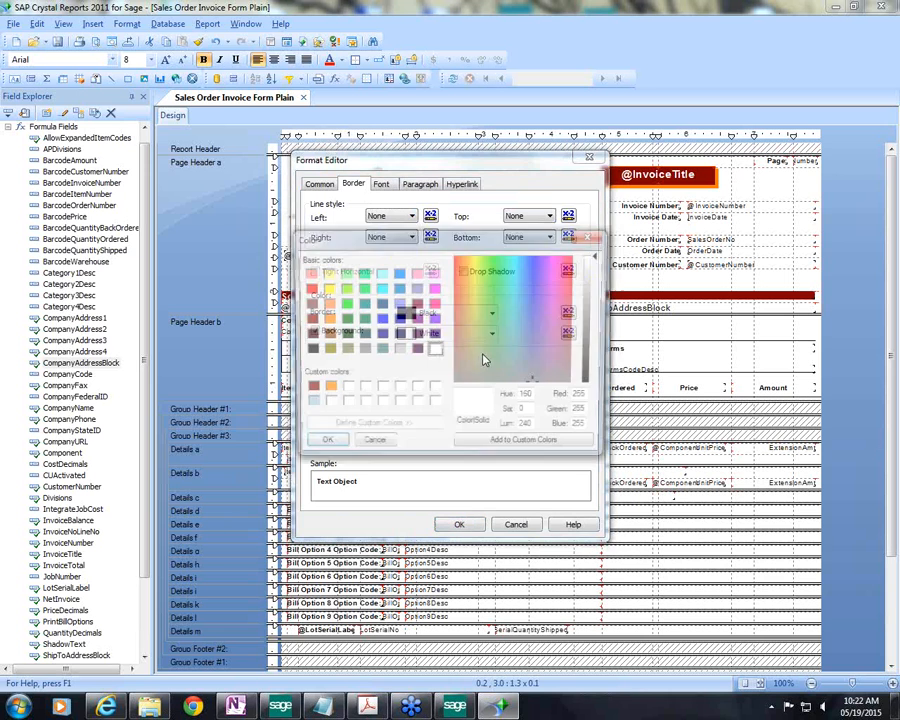
click(306, 389)
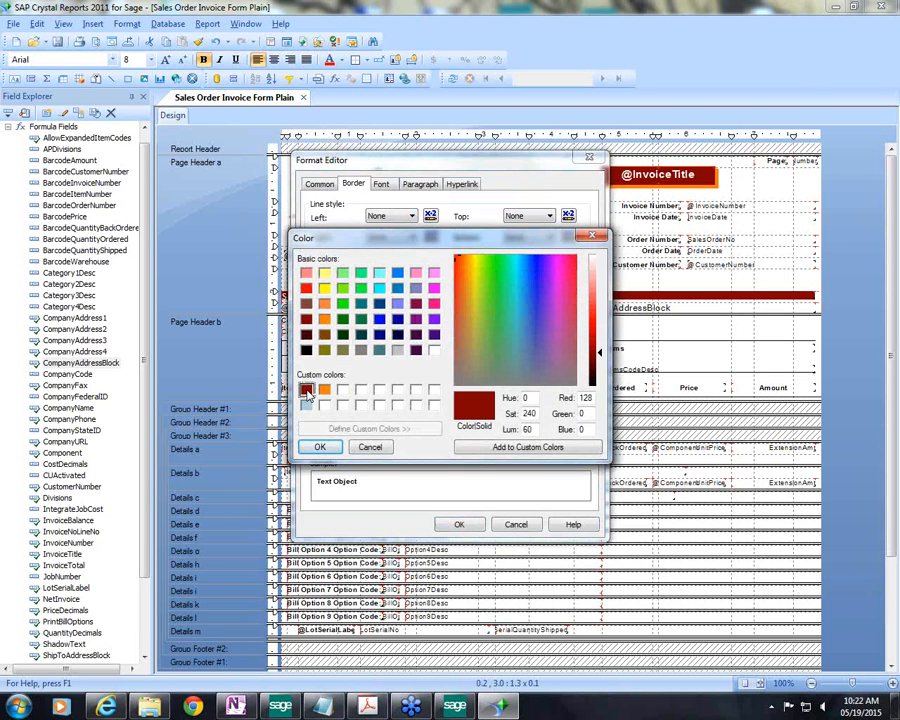
click(318, 447)
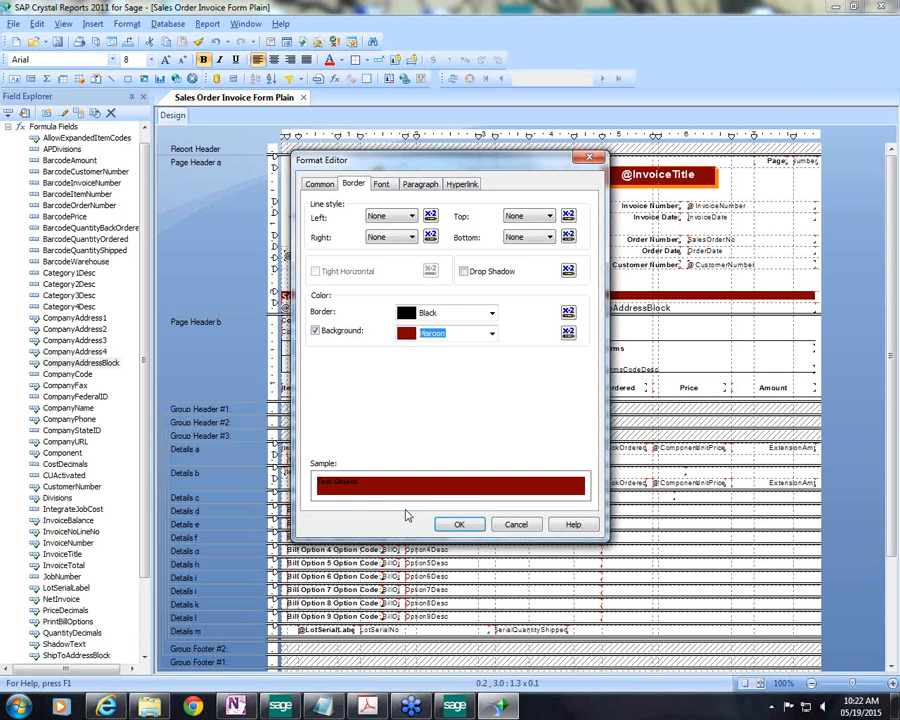
Set the Customer P.O. label's font color to white and apply the formatting.
click(381, 184)
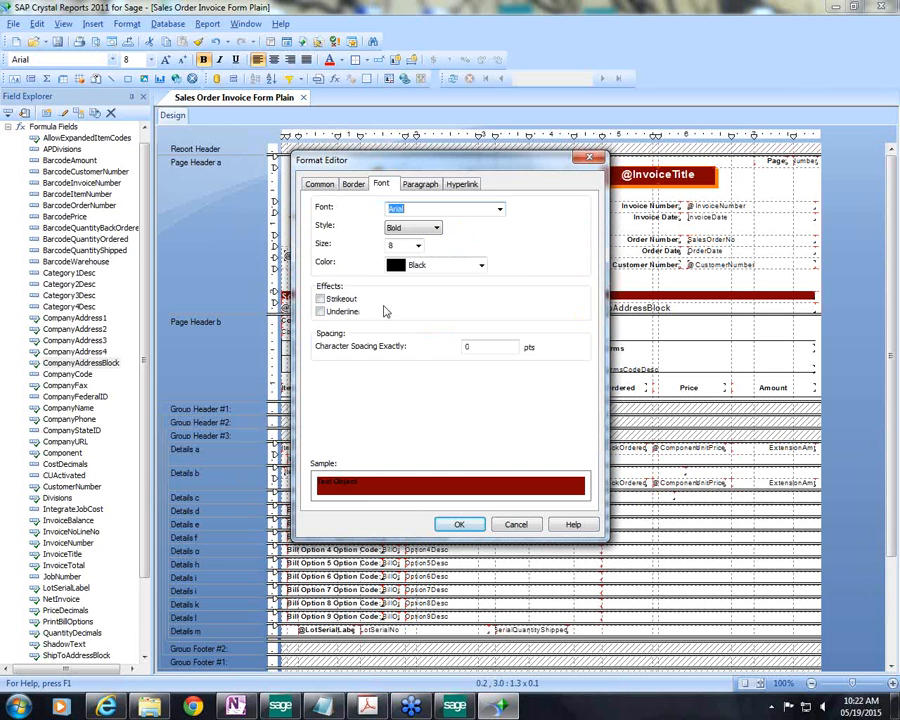
click(481, 268)
click(468, 311)
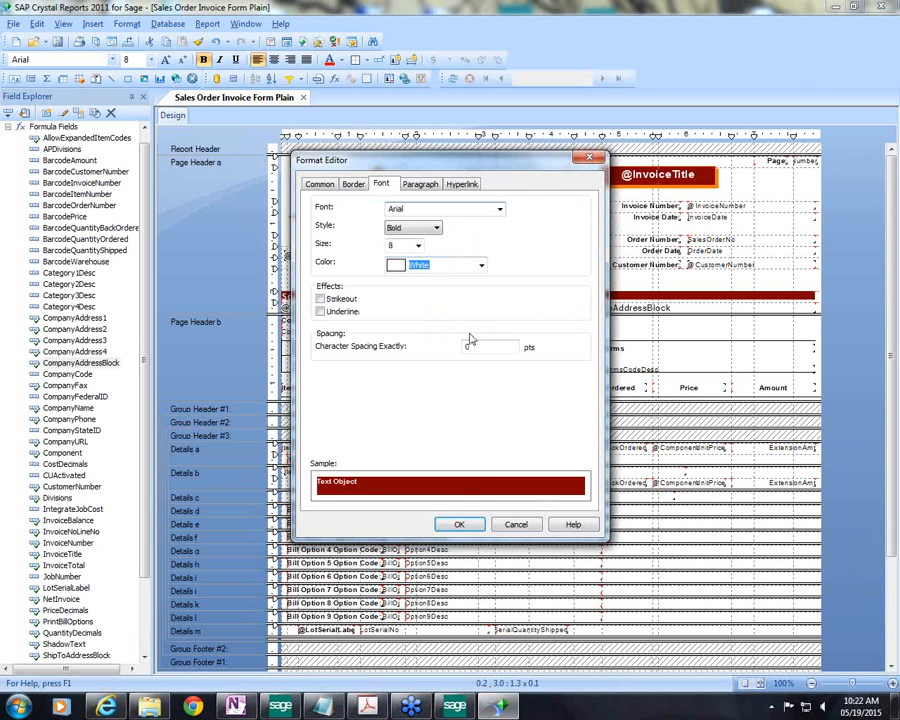
click(463, 528)
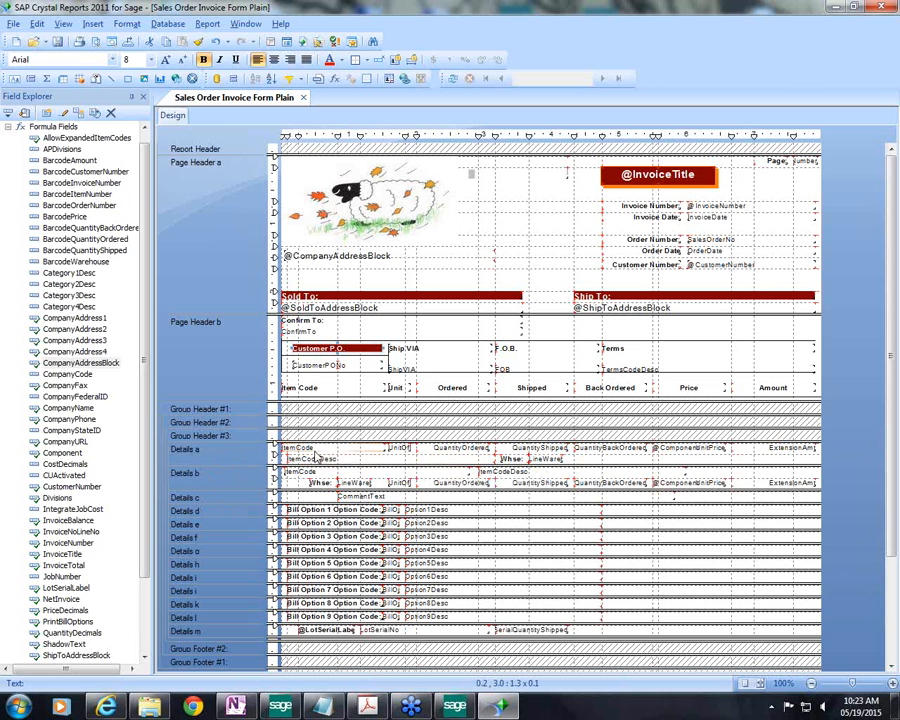
Examine the ItemCode, ItemCodeDesc and CommentText fields in the Details a, b and c sections.
click(315, 450)
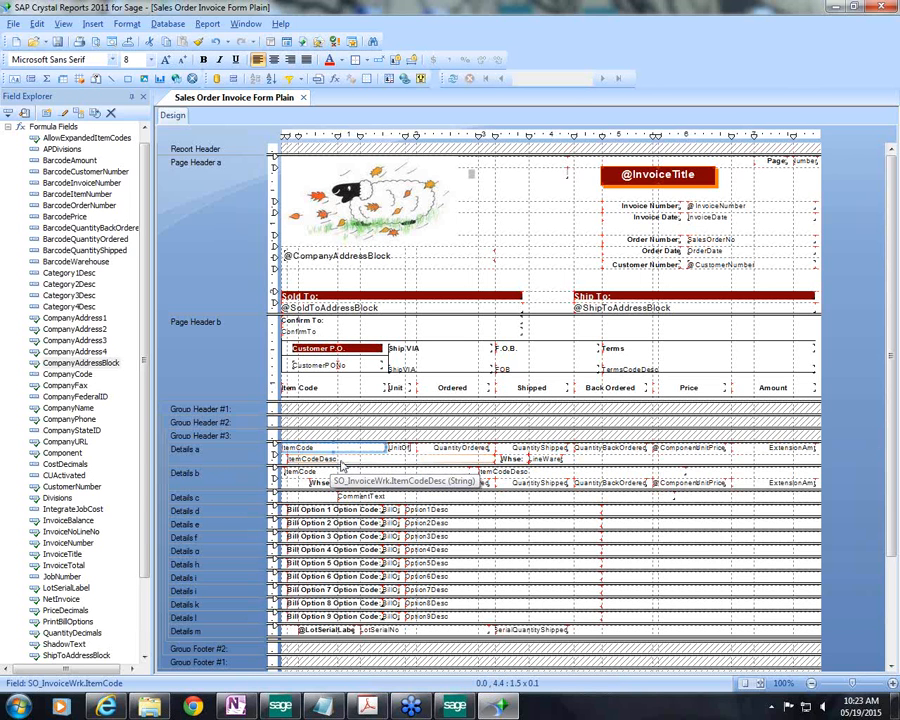
click(340, 460)
drag(340, 458, 497, 458)
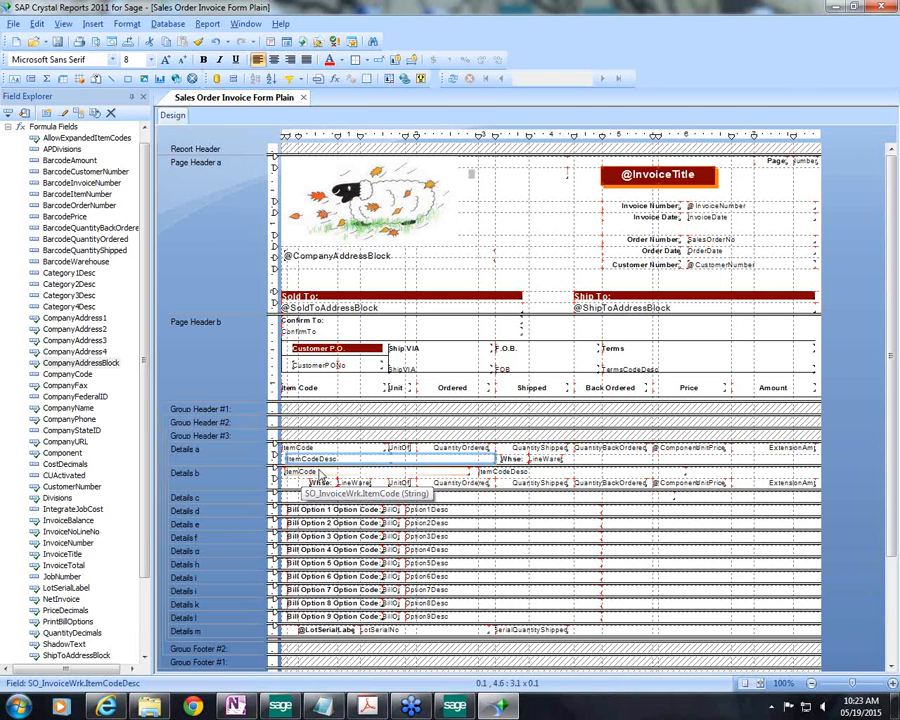
click(315, 478)
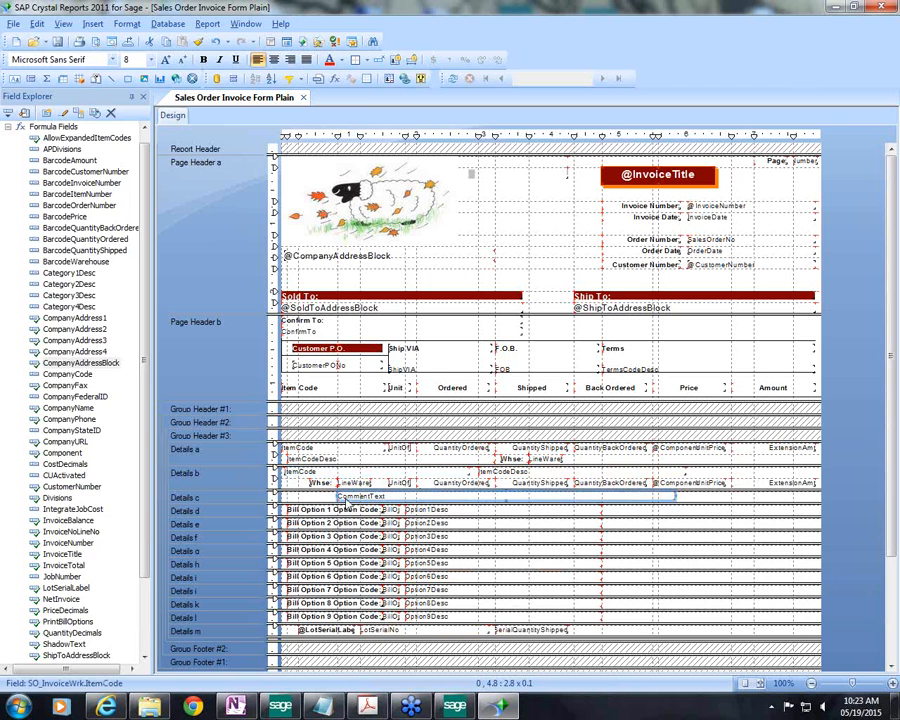
click(343, 497)
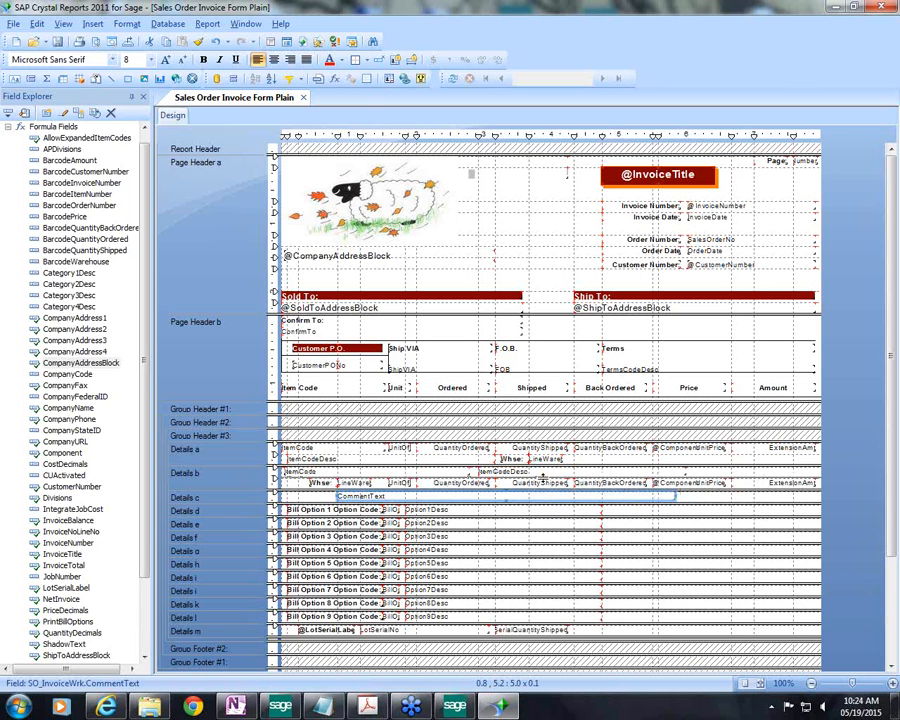
Make the Details a section slightly taller and delete its warehouse, unit, ordered and back-ordered objects plus the Unit, Ordered and Back Ordered headings.
drag(542, 467, 542, 478)
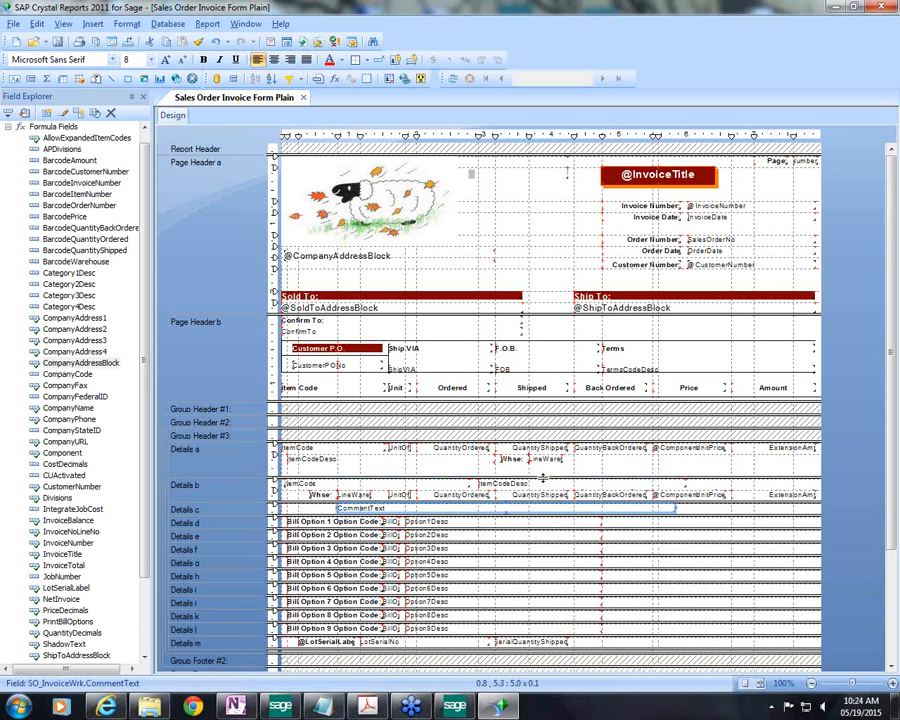
click(509, 459)
ctrl+click(553, 461)
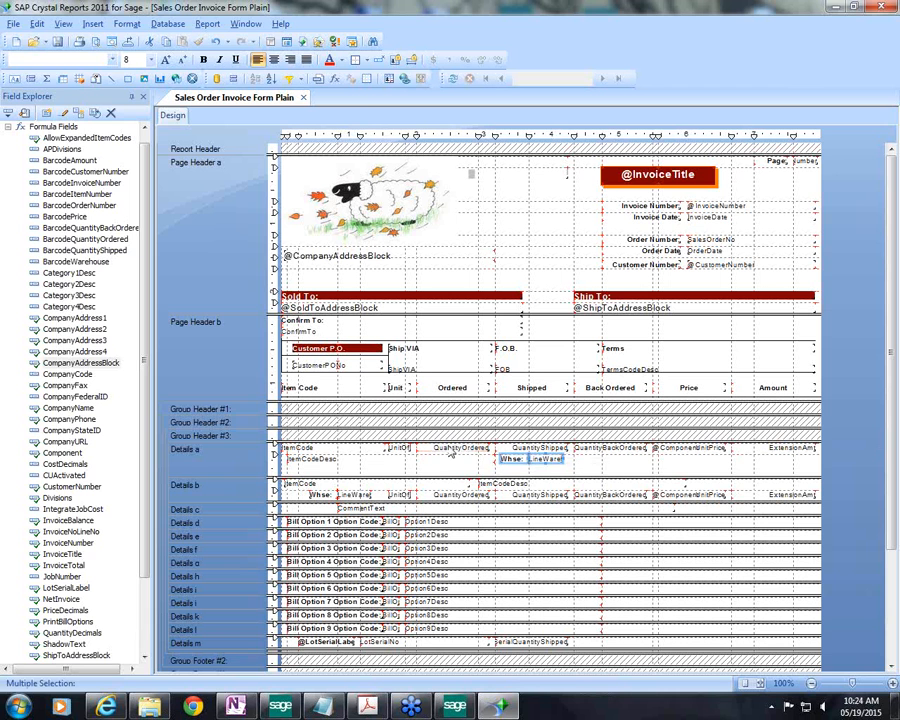
ctrl+click(402, 449)
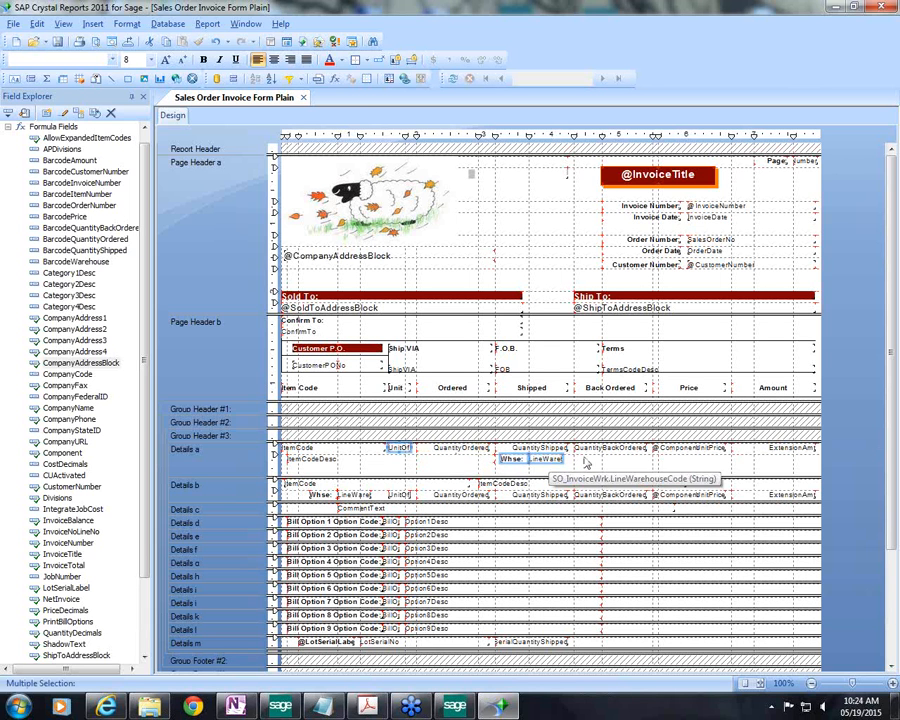
ctrl+click(566, 450)
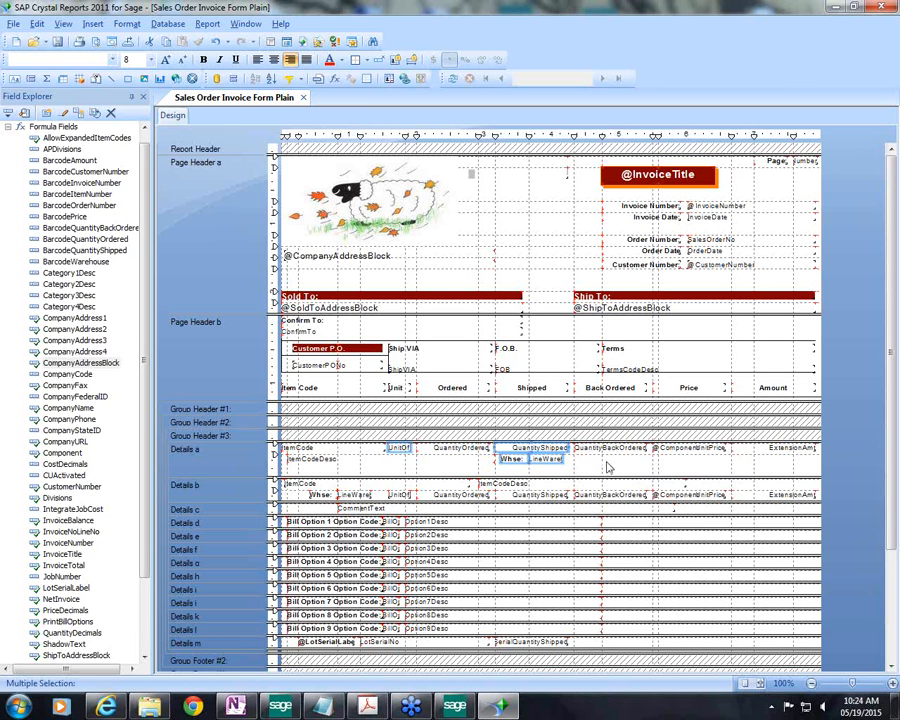
ctrl+click(539, 451)
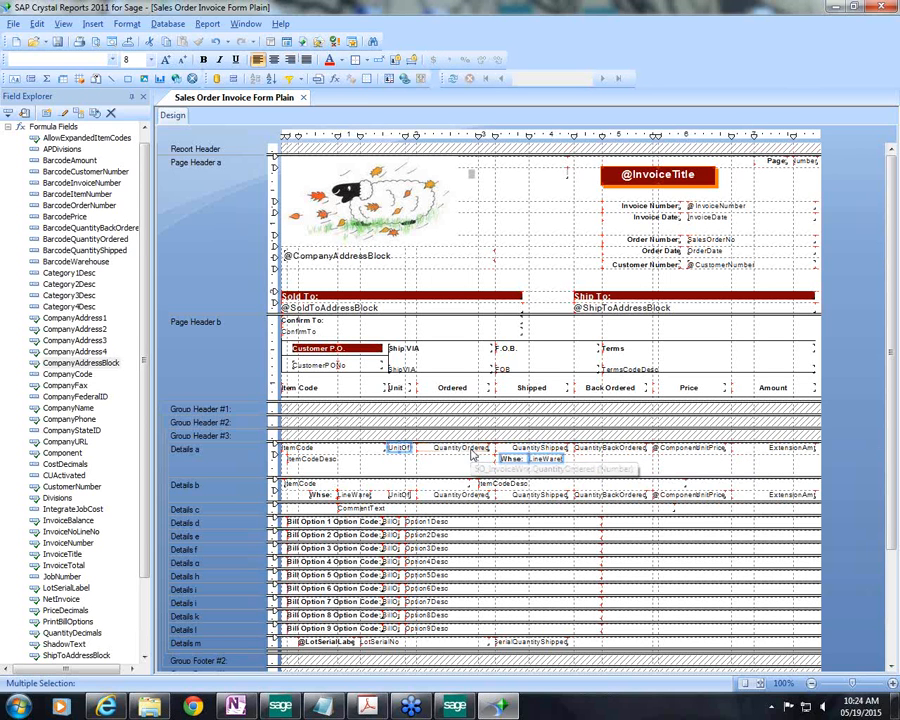
ctrl+click(471, 450)
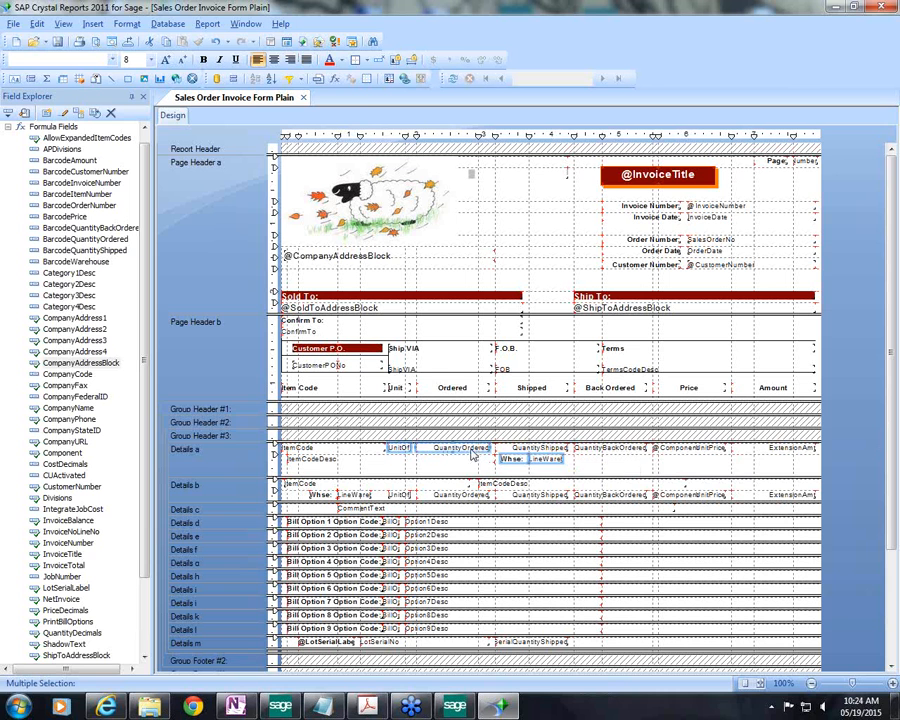
ctrl+click(612, 450)
ctrl+click(397, 388)
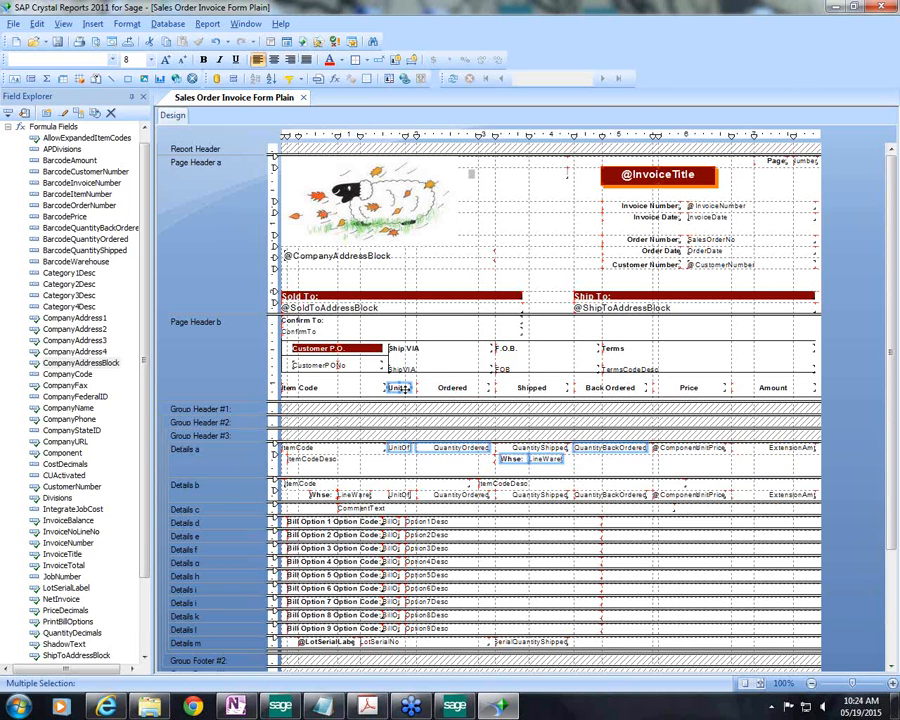
ctrl+click(466, 389)
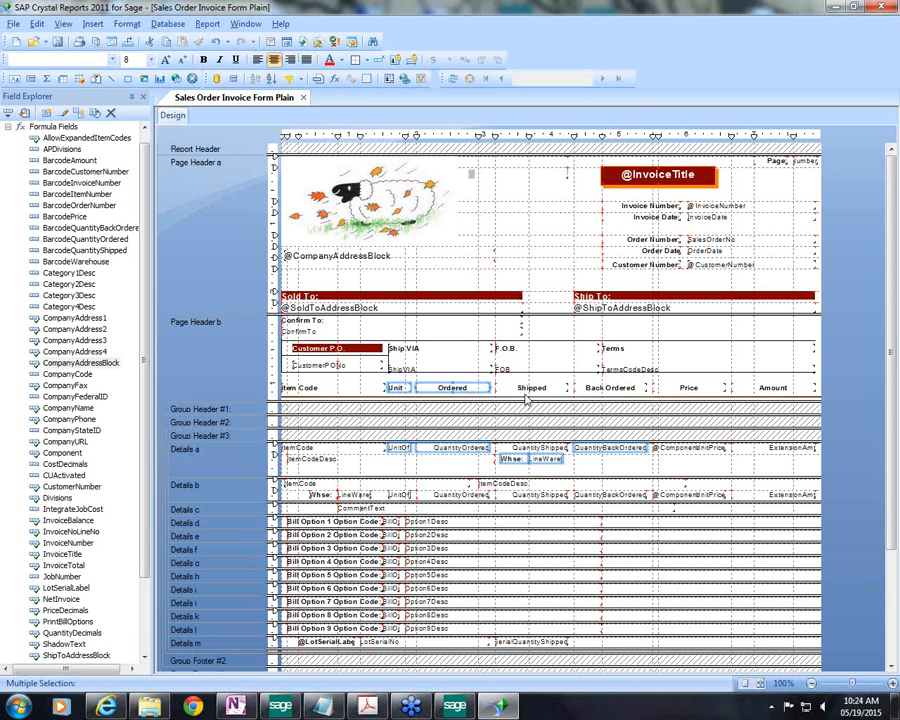
ctrl+click(618, 389)
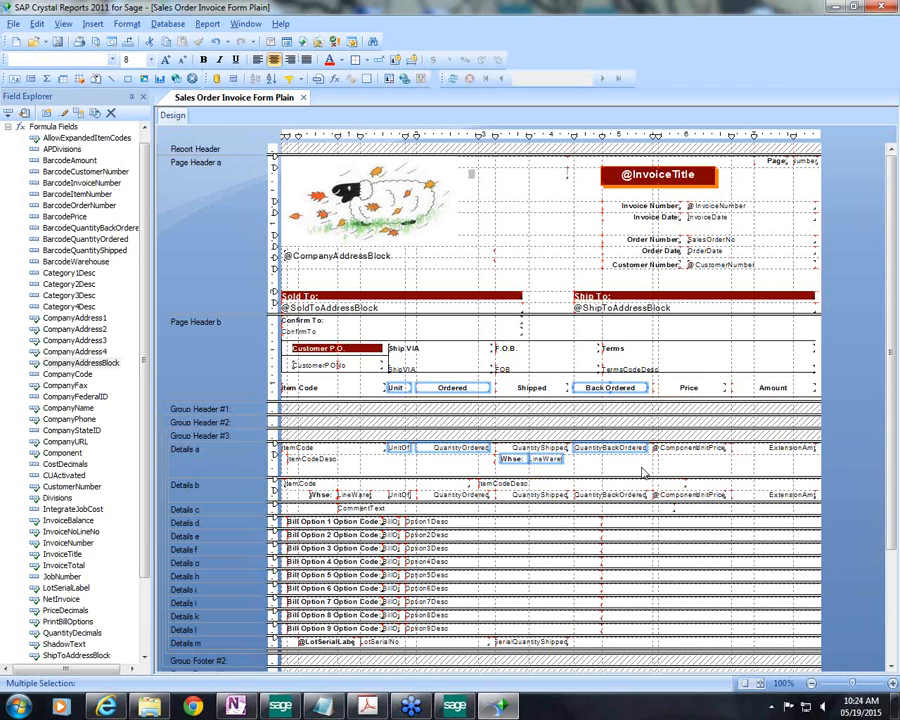
key(Delete)
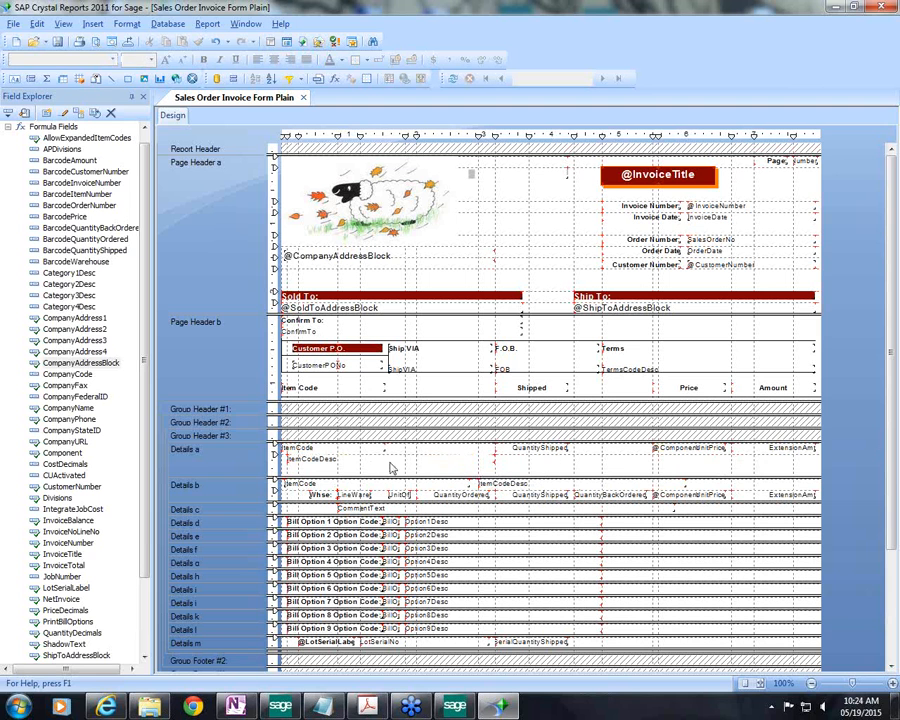
Narrow the ExtensionAmt field in Details a and the Amount heading to about 0.9 inches, keeping their right edges in place.
click(784, 449)
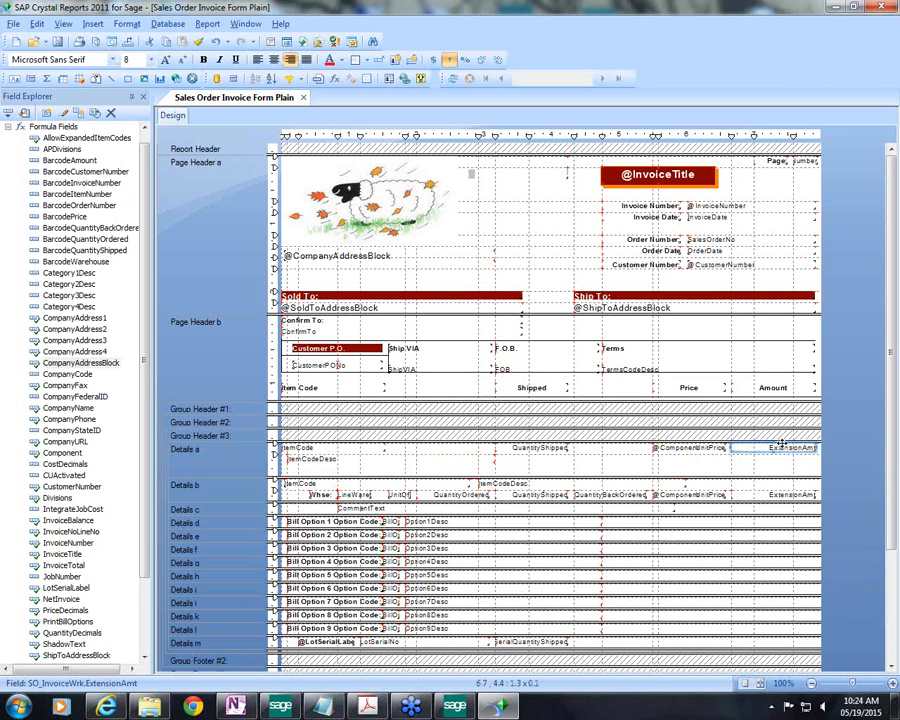
ctrl+click(775, 388)
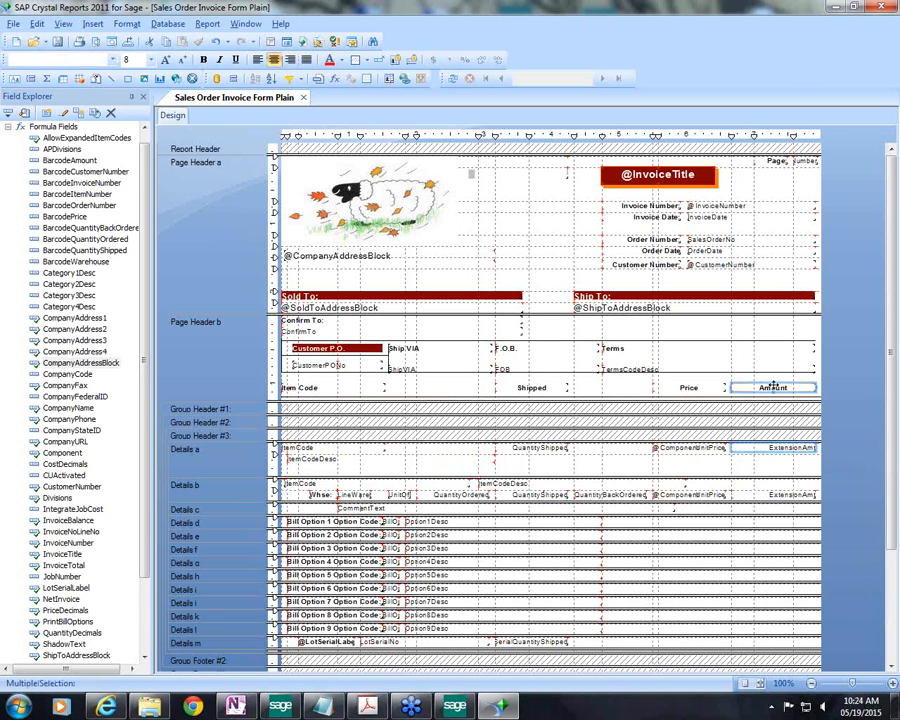
click(731, 451)
click(734, 447)
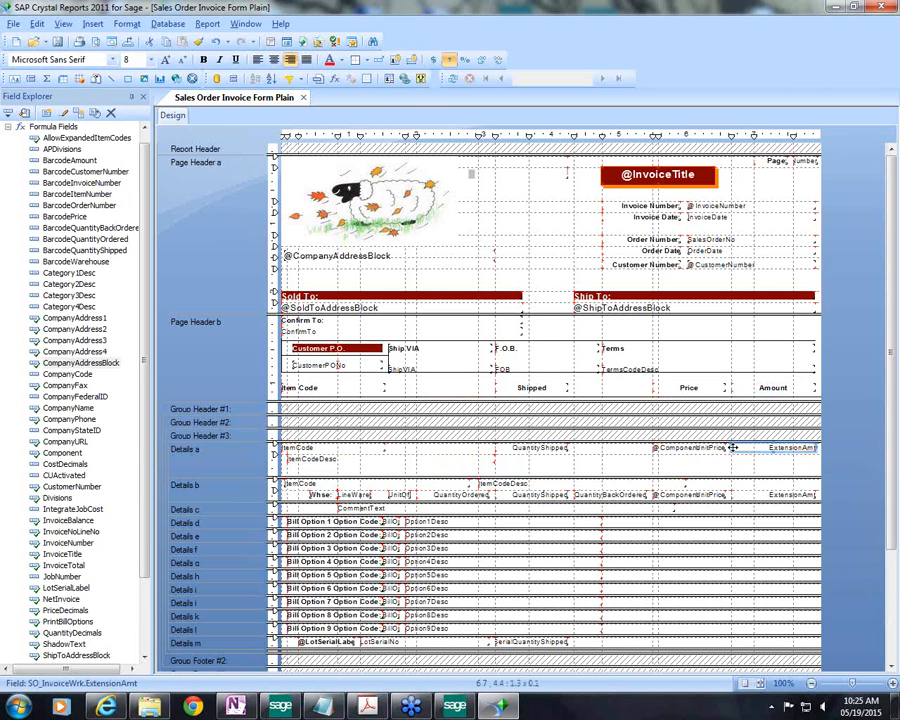
ctrl+click(737, 389)
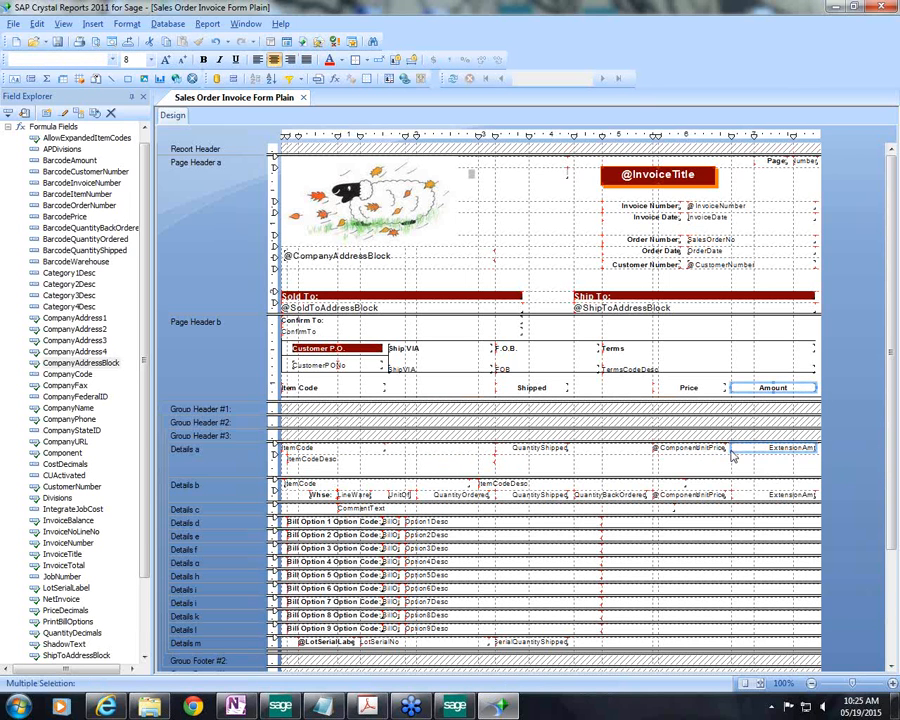
click(733, 455)
click(732, 448)
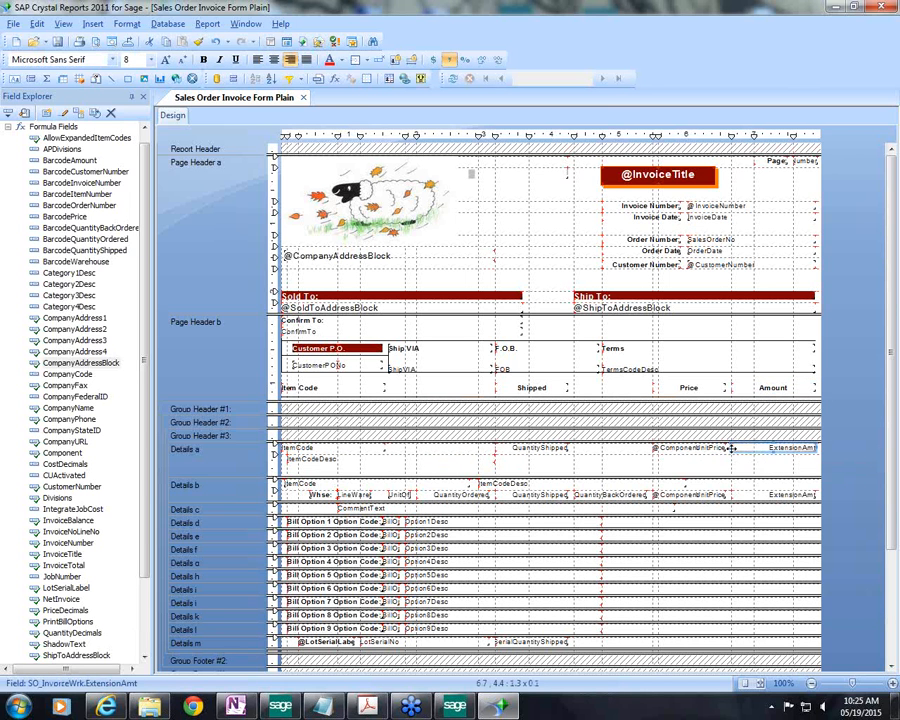
drag(742, 447, 751, 447)
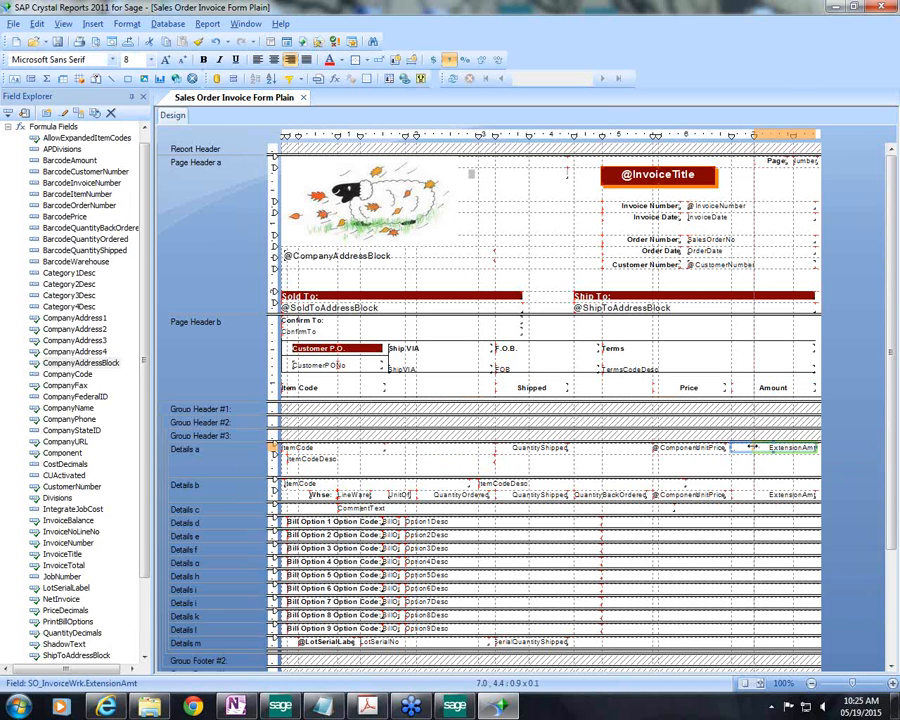
click(735, 388)
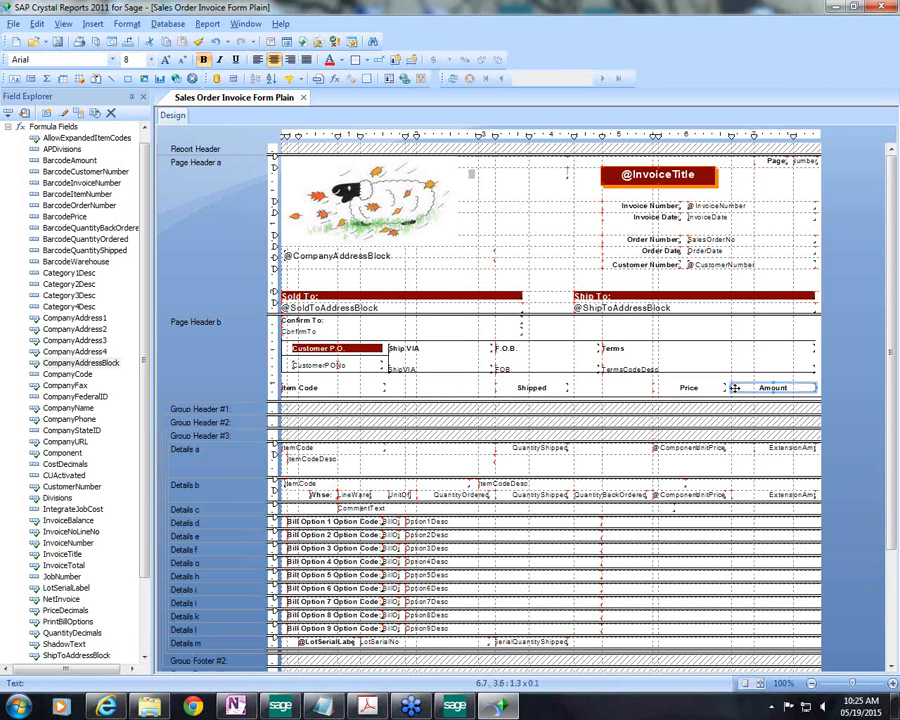
drag(731, 388, 752, 388)
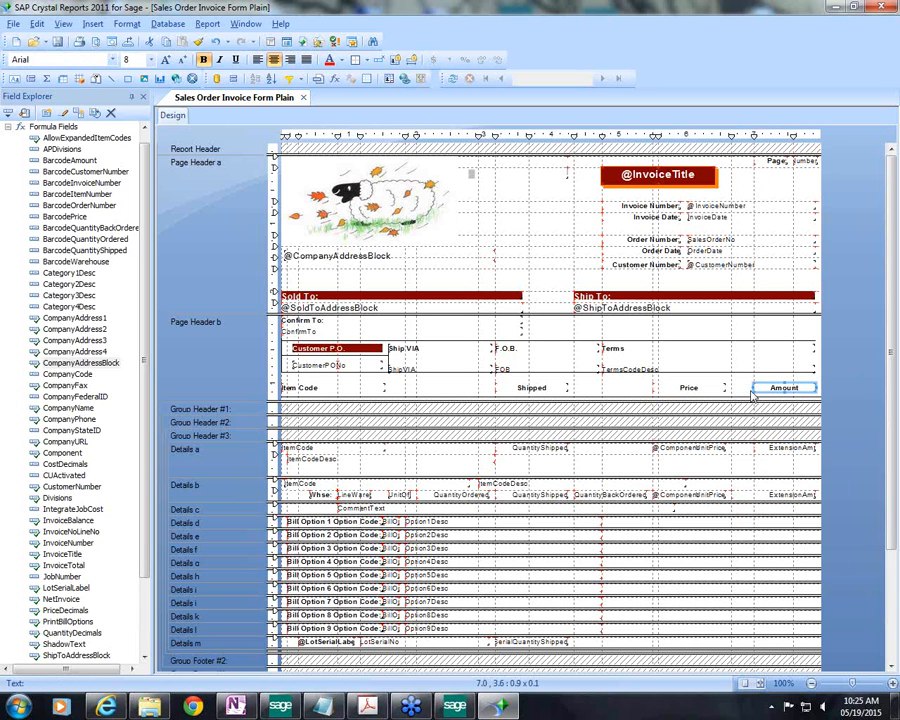
click(697, 450)
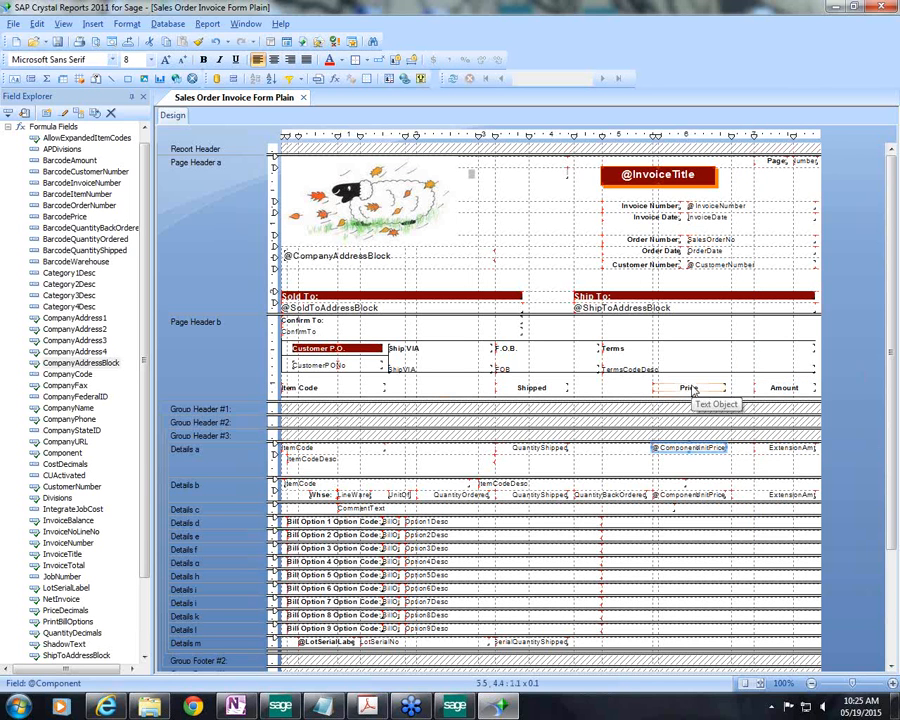
ctrl+click(693, 390)
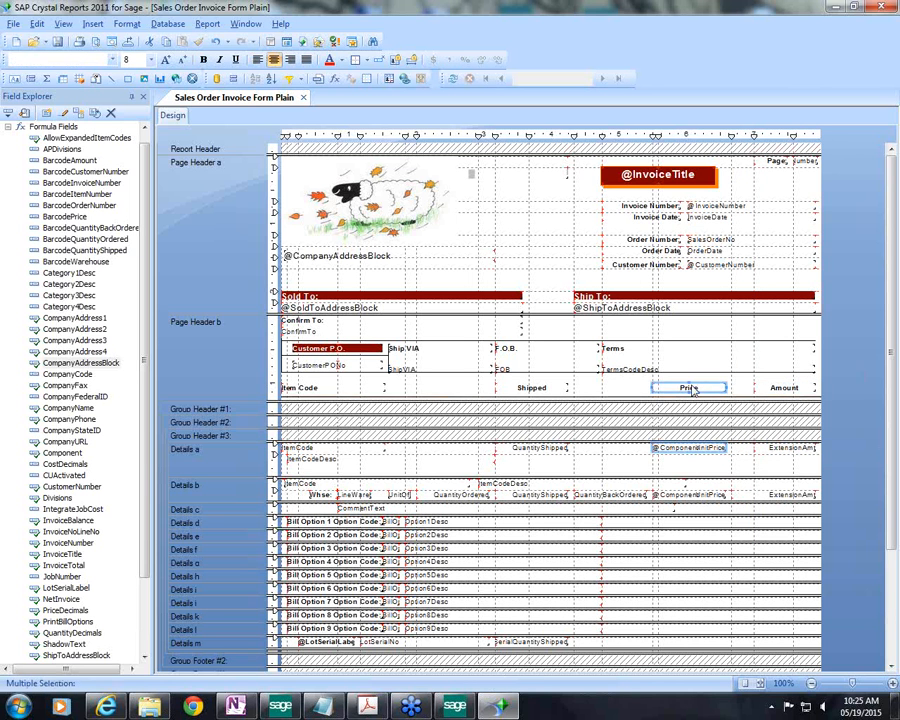
click(652, 449)
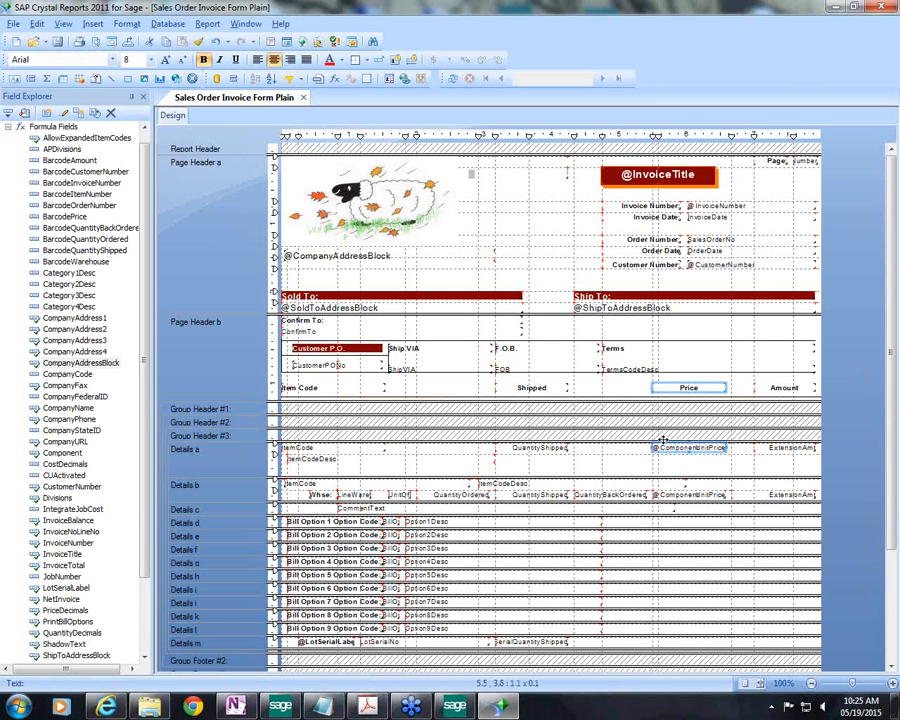
ctrl+click(667, 390)
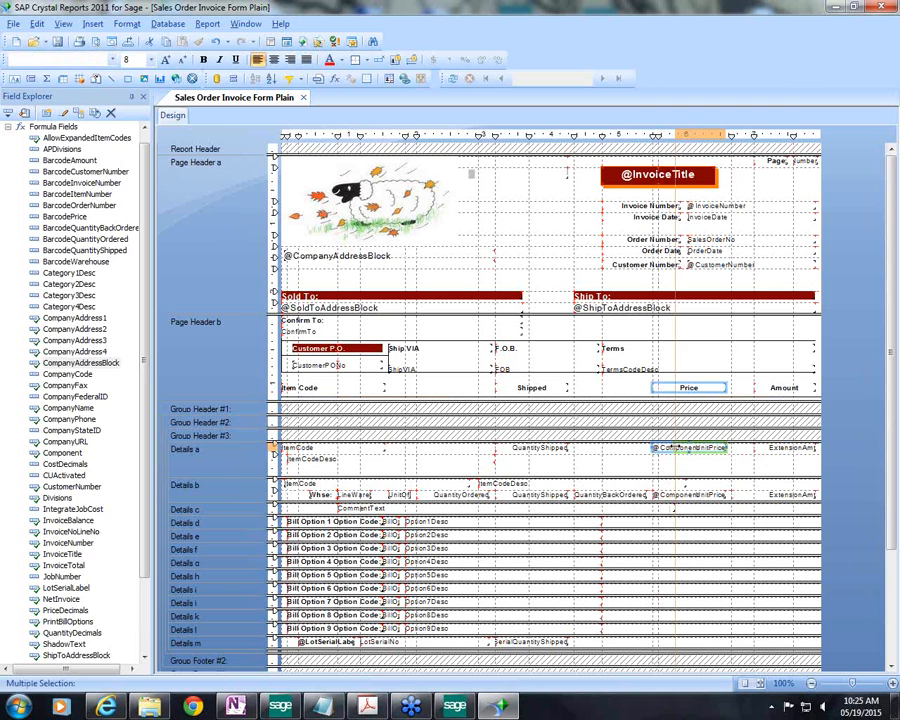
drag(652, 448, 672, 448)
key(Right)
key(Right)
key(Right)
key(Right)
key(Right)
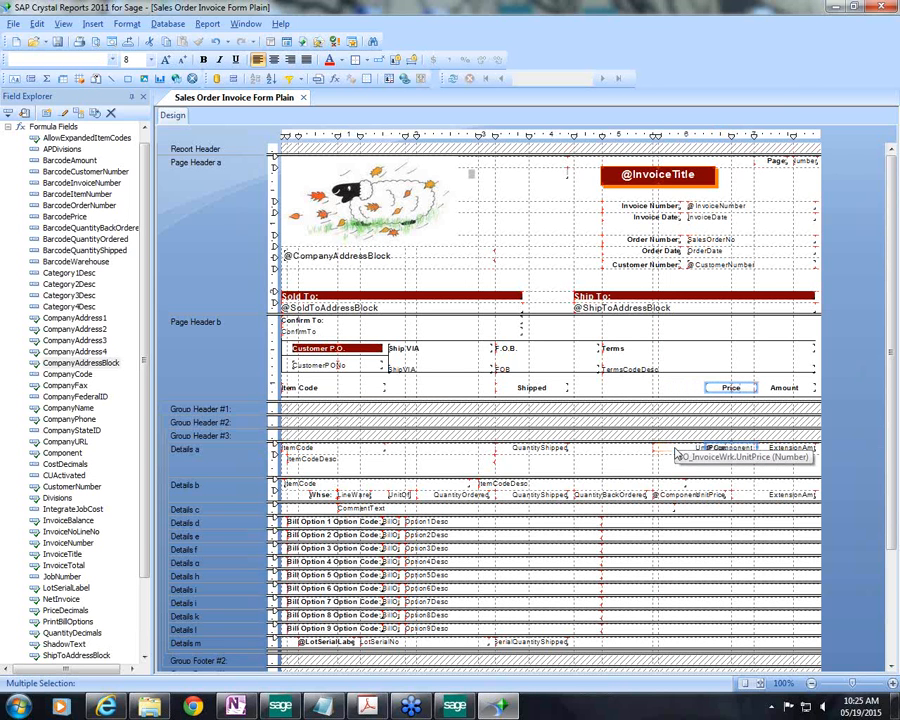
click(674, 448)
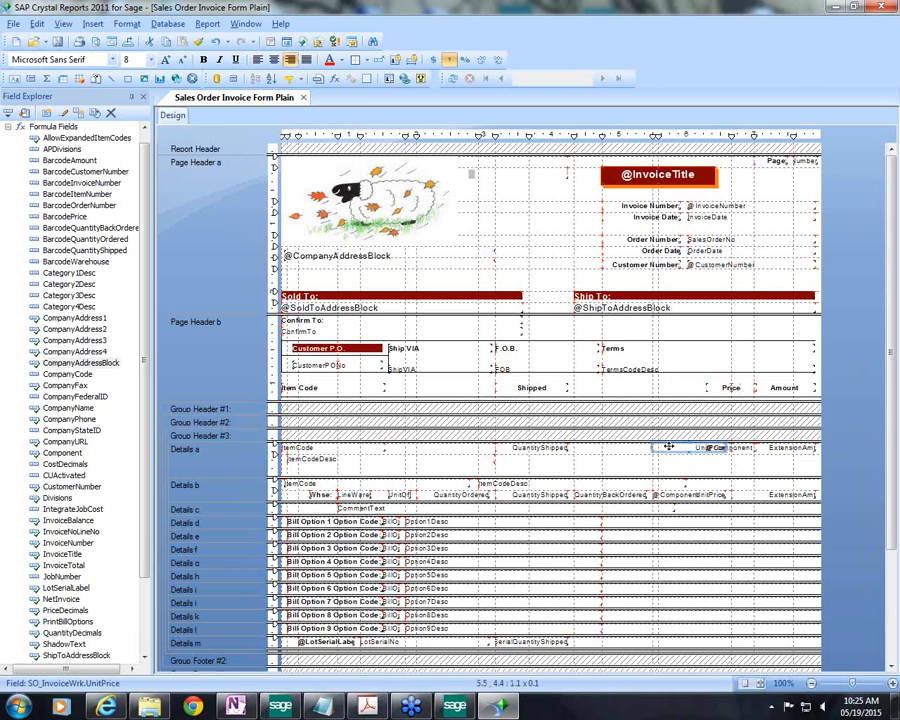
drag(654, 448, 717, 456)
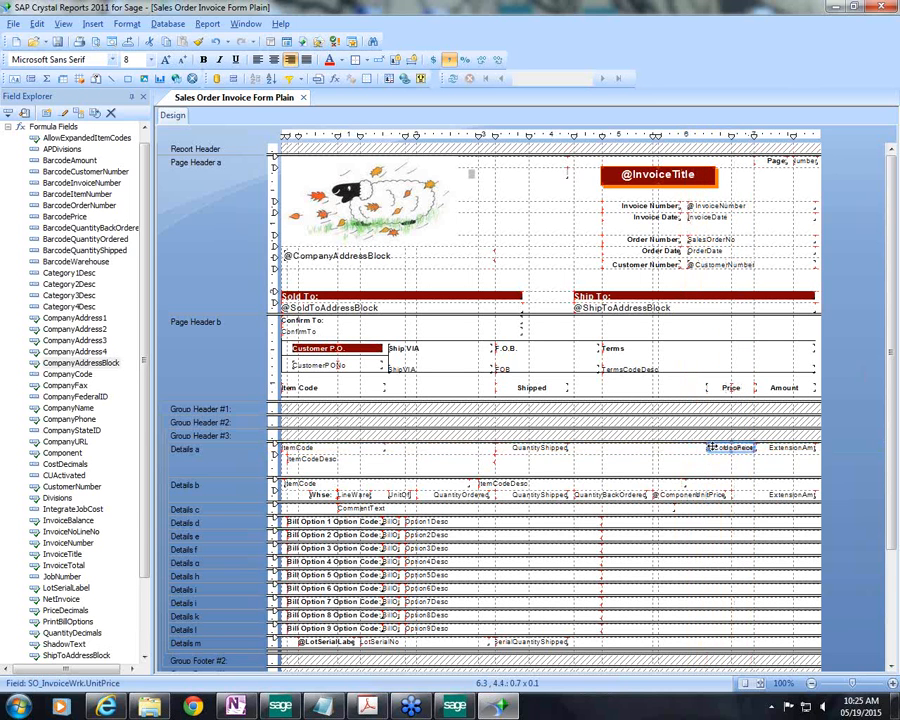
Narrow the Shipped heading and the Details a QuantityShipped field together, and shift both right until they sit just before the Price column.
click(541, 448)
ctrl+click(543, 387)
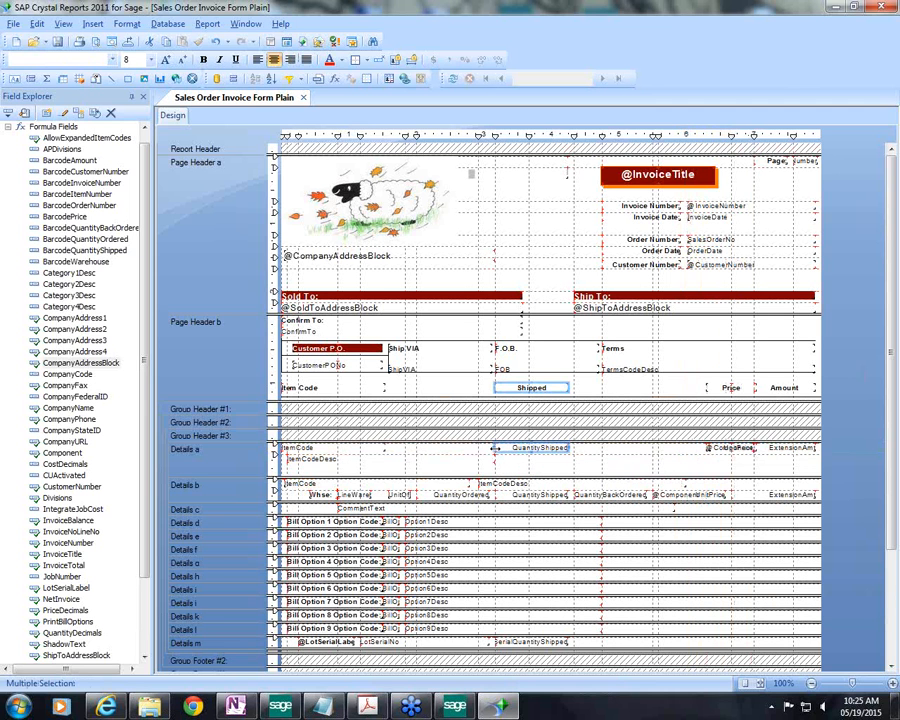
drag(493, 448, 512, 448)
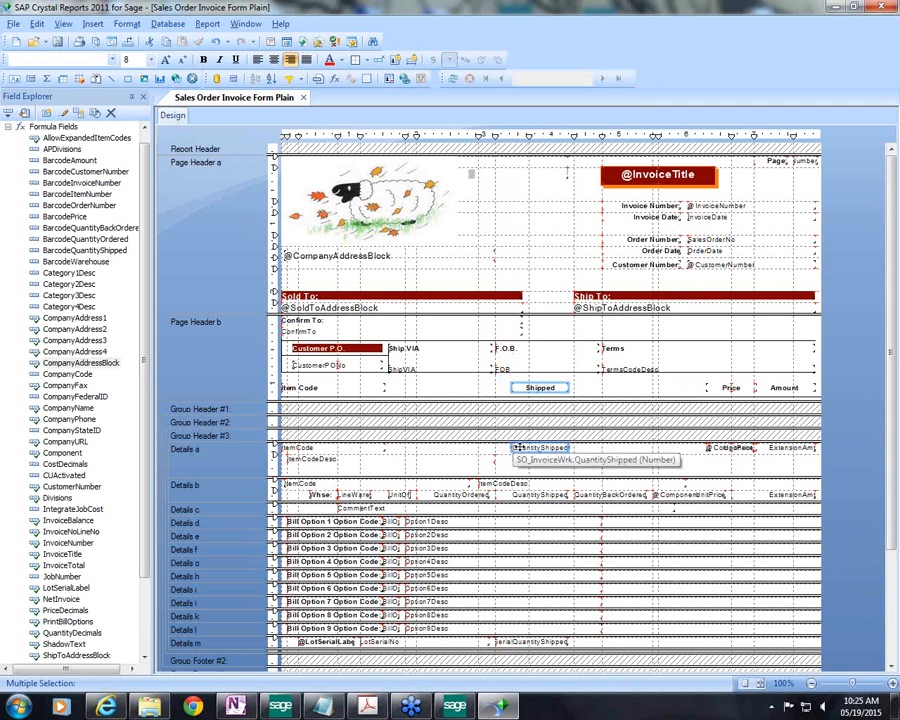
key(Left)
key(Left)
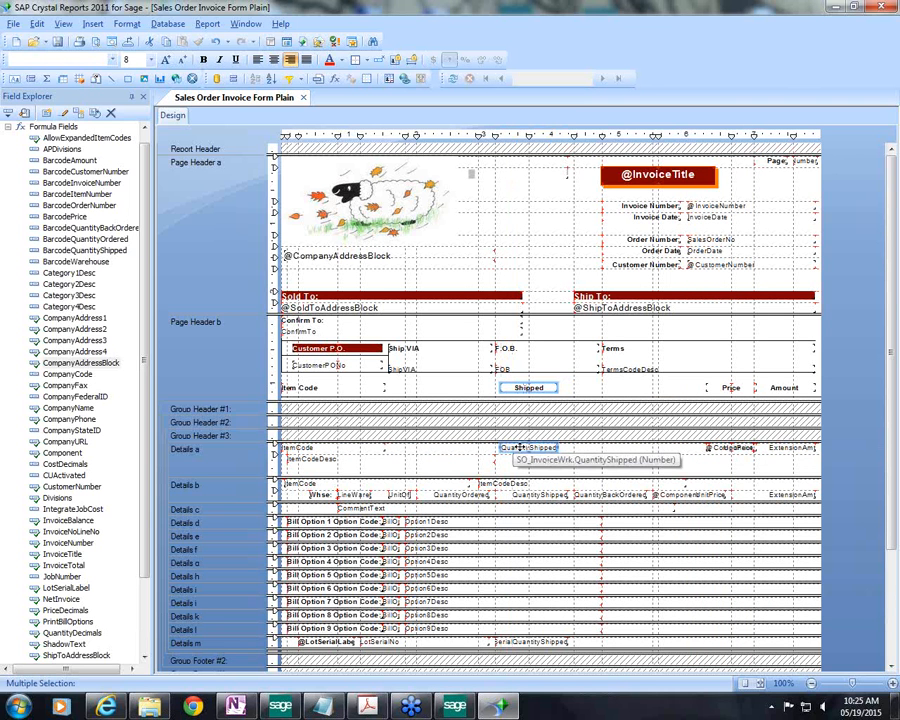
key(Right)
key(Right)
key(Right)
key(Right)
key(Right)
key(Right)
key(Right)
key(Right)
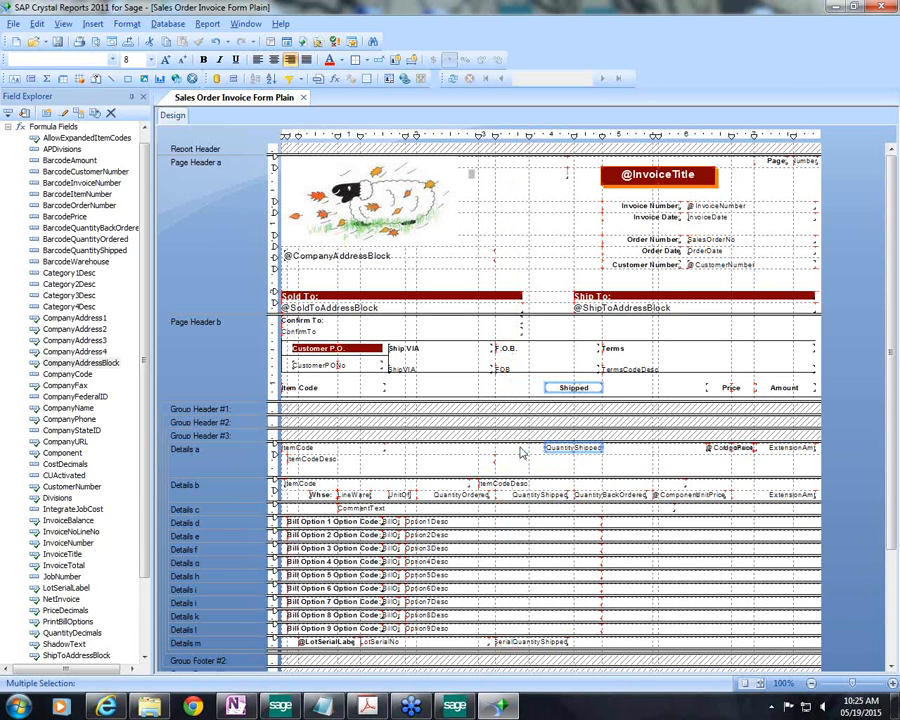
key(Right)
key(Right)
key(Right)
key(Right)
key(Right)
key(Right)
key(Right)
key(Right)
key(Right)
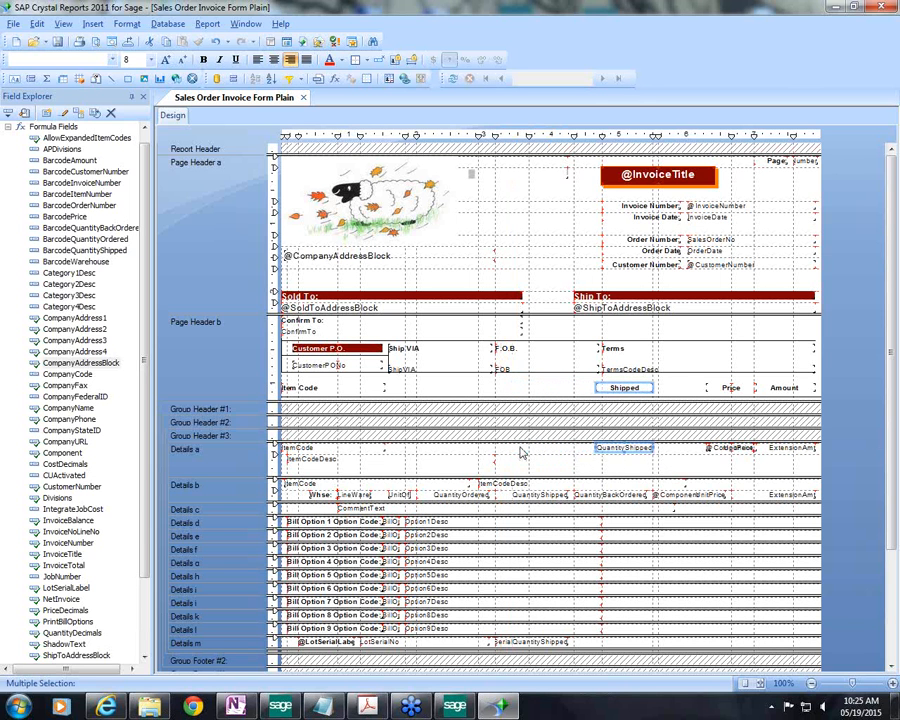
key(Right)
key(Right)
key(Right)
key(Right)
key(Right)
key(Right)
key(Right)
key(Right)
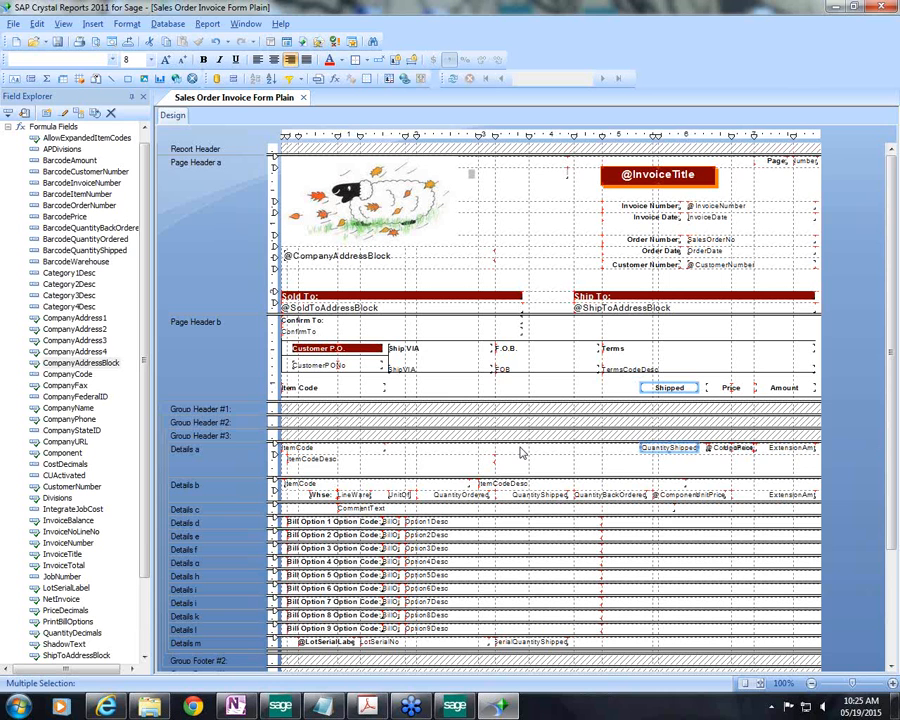
Move ItemCodeDesc onto the ItemCode line in Details a, between ItemCode and QuantityShipped, and shorten it to about 2.8 inches.
click(448, 461)
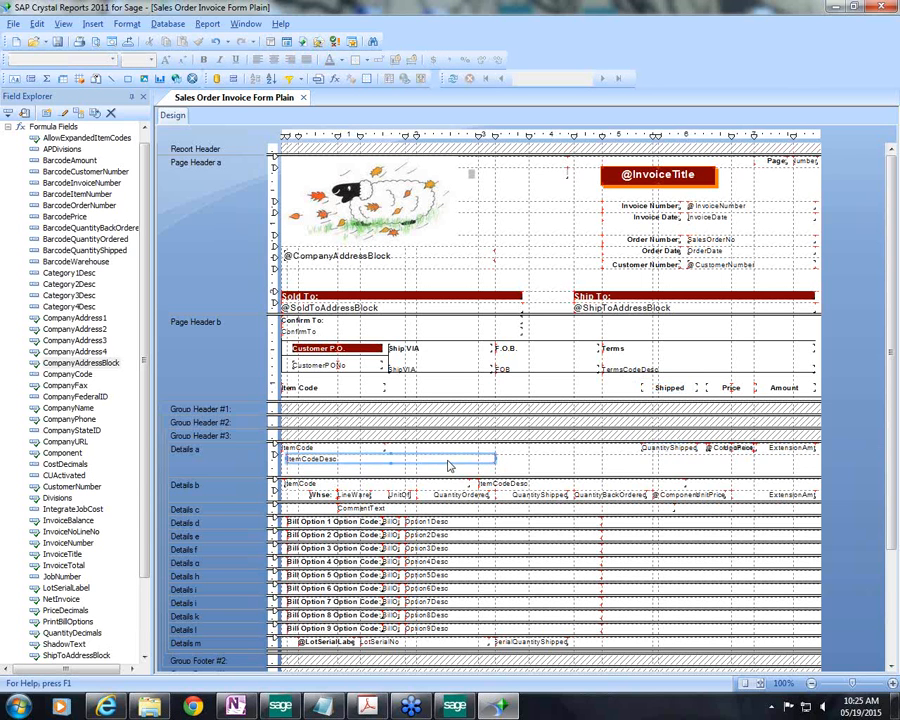
drag(448, 461, 589, 459)
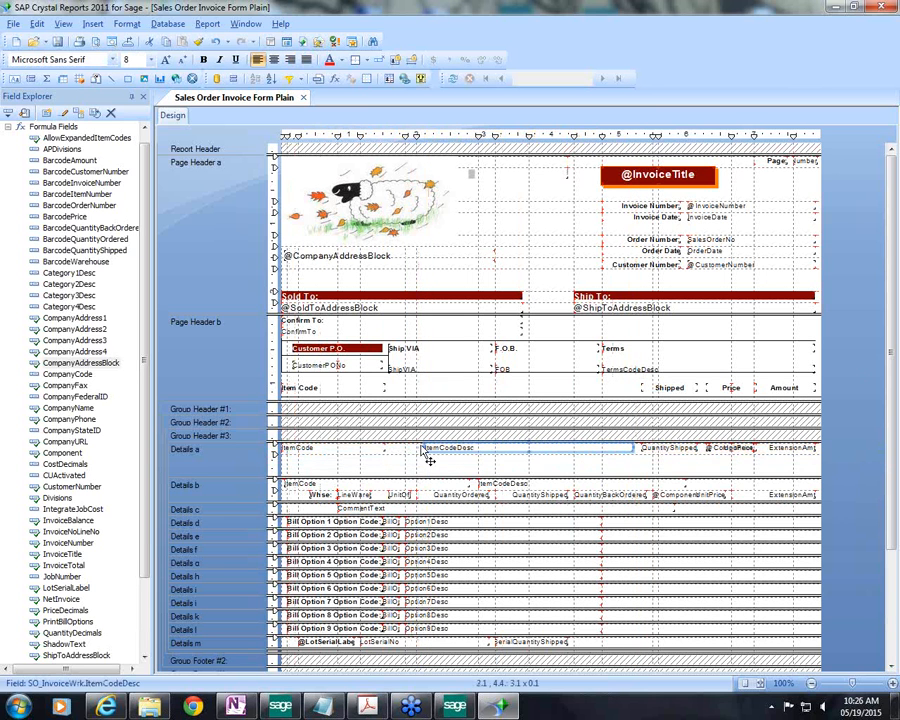
drag(420, 447, 443, 447)
Add a text object about 2.8 by 0.2 inches reading "Item Description" to the column headings in Page Header b, above ItemCodeDesc.
click(13, 79)
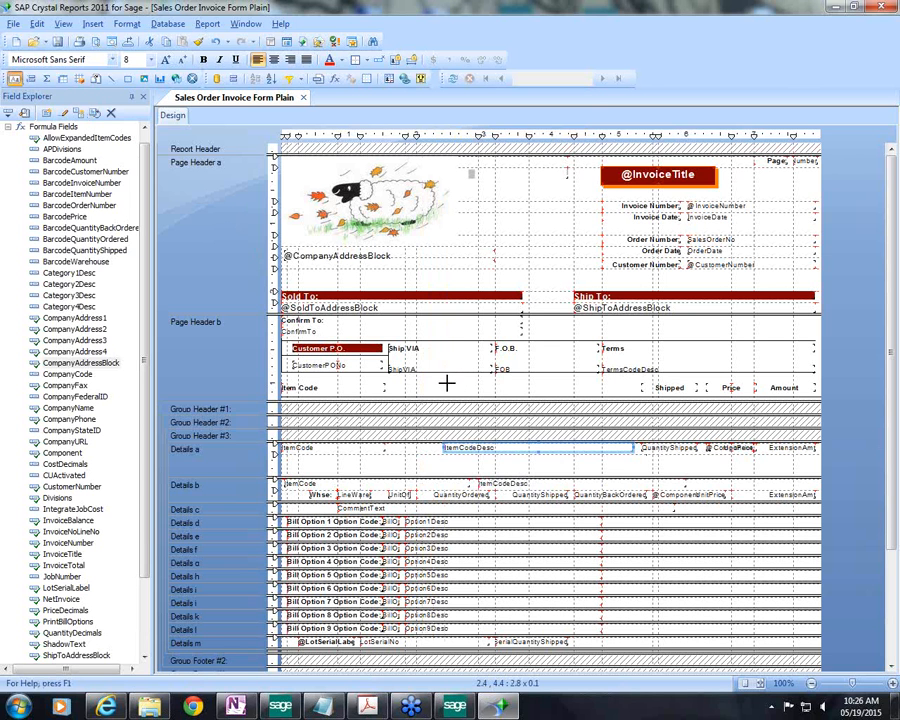
drag(447, 383, 631, 388)
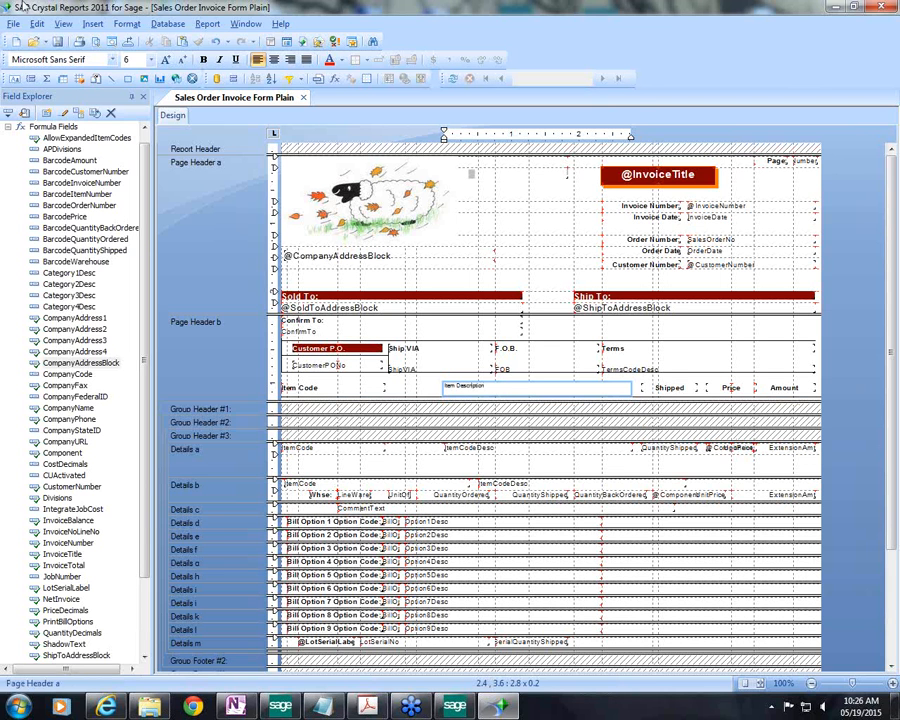
Set the Item Description heading in Page Header b to 8-point bold text.
click(153, 64)
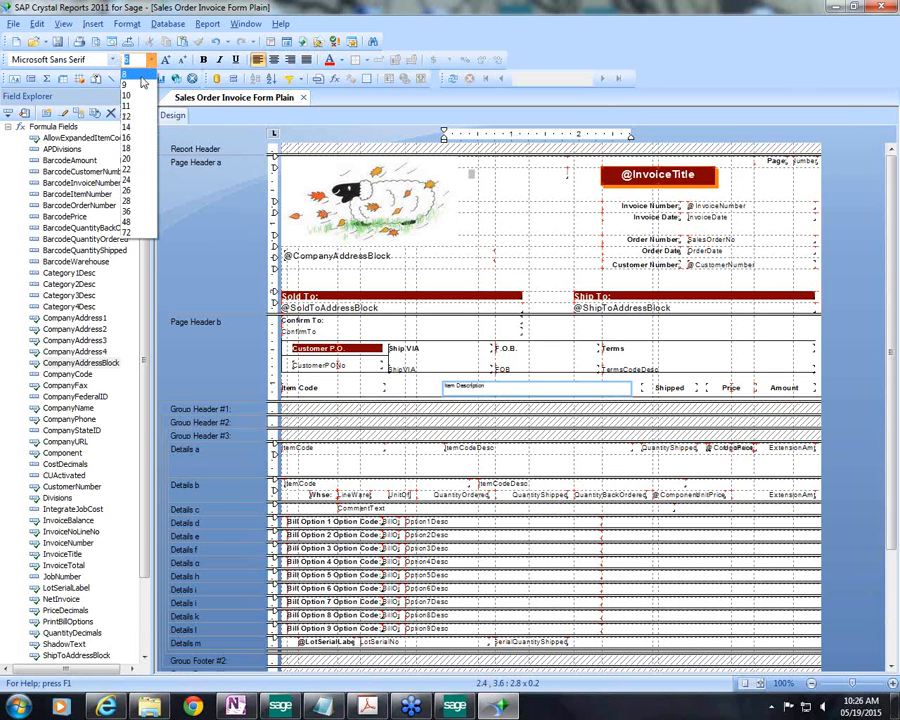
click(100, 59)
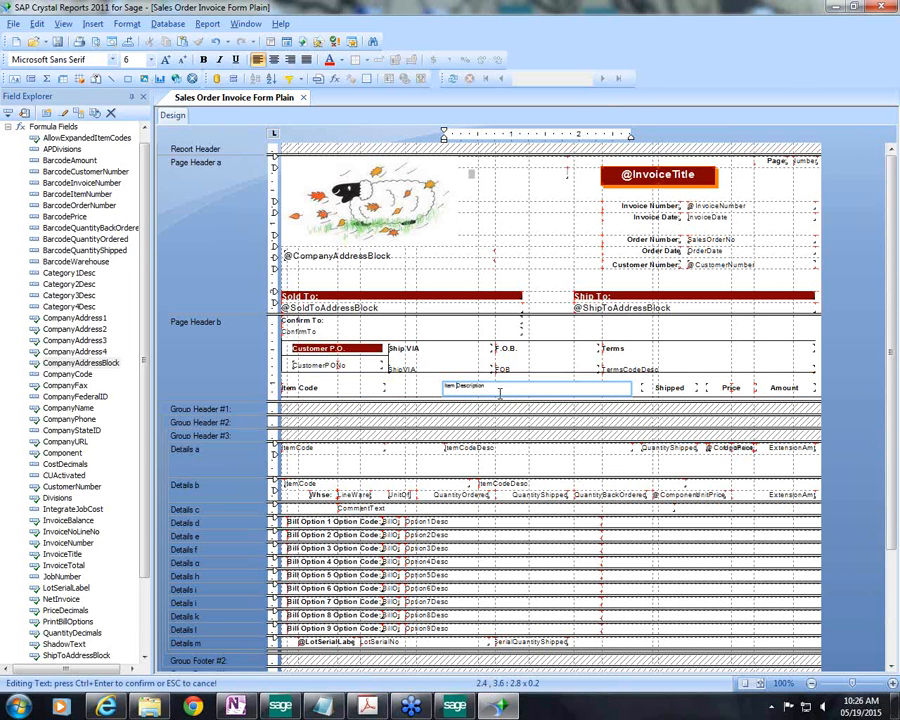
key(Escape)
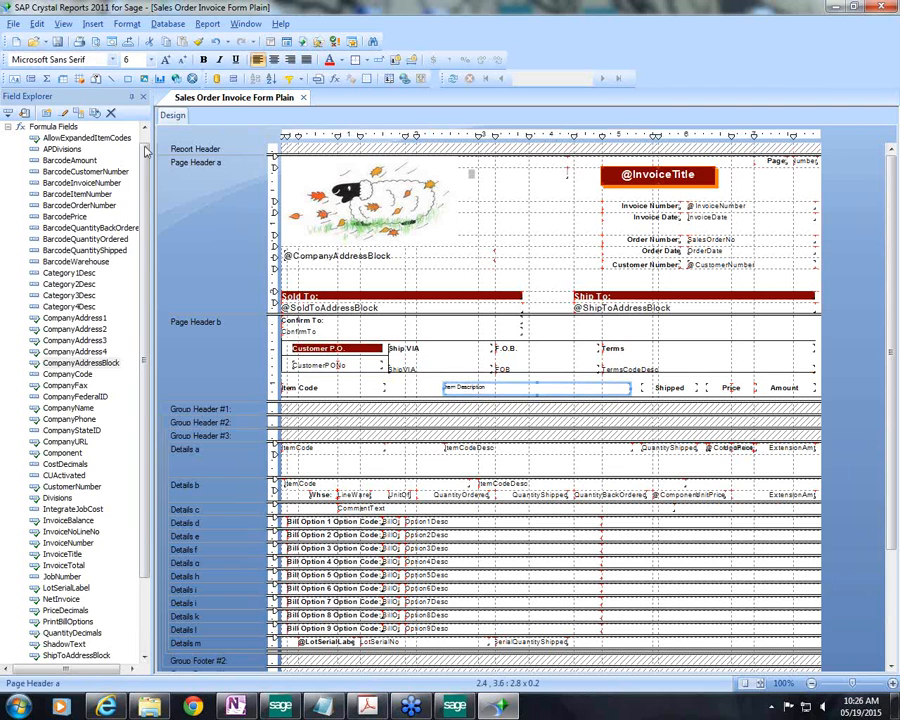
click(153, 64)
click(100, 59)
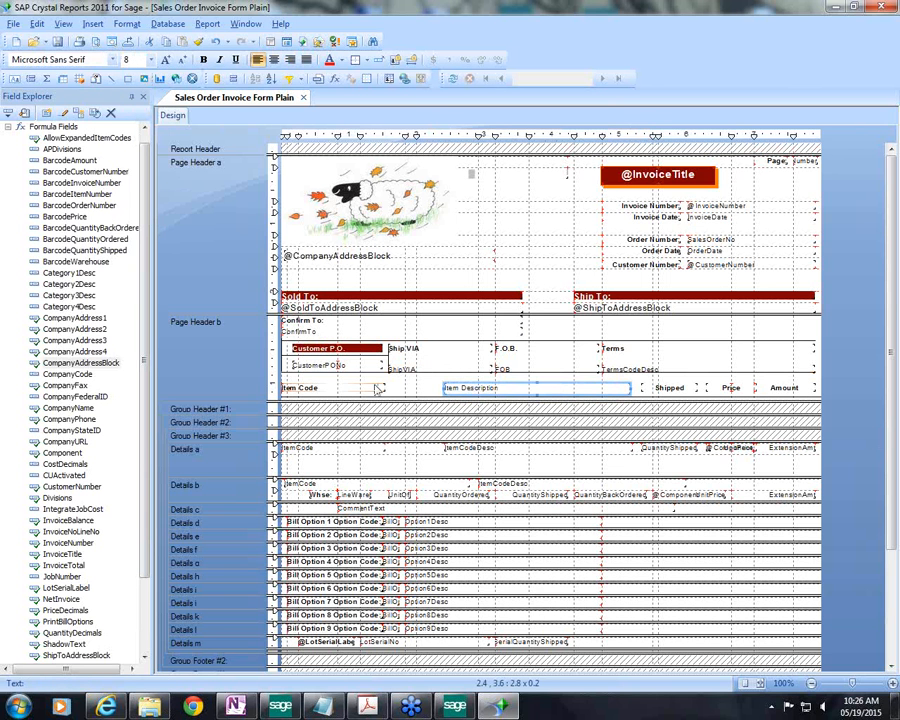
click(203, 59)
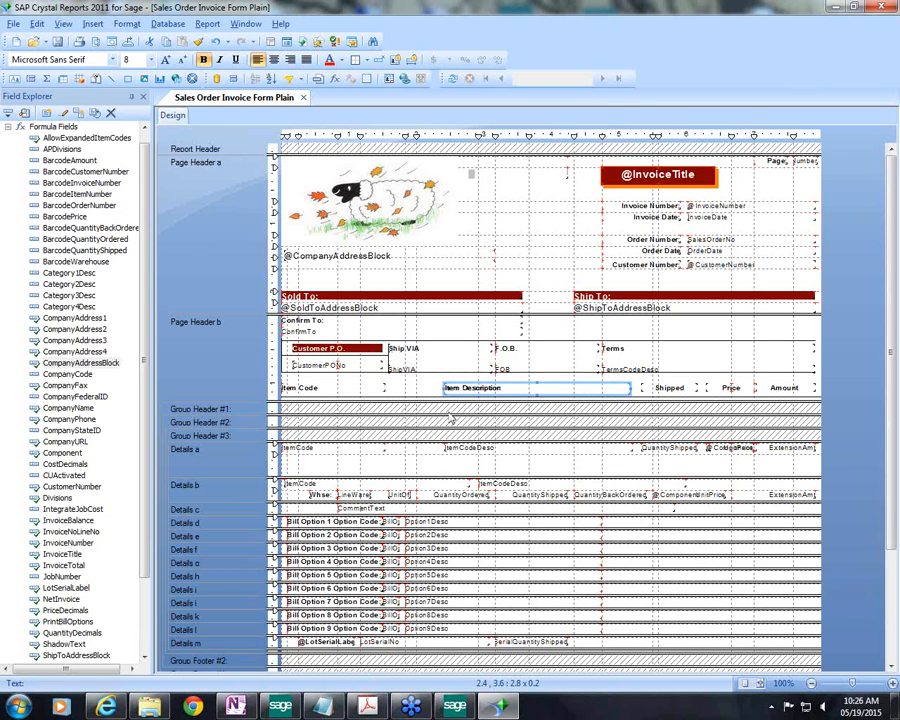
Narrow the Item Code heading and the Details a ItemCode field together, and shift both right until they sit just before the description column.
click(360, 448)
ctrl+click(345, 386)
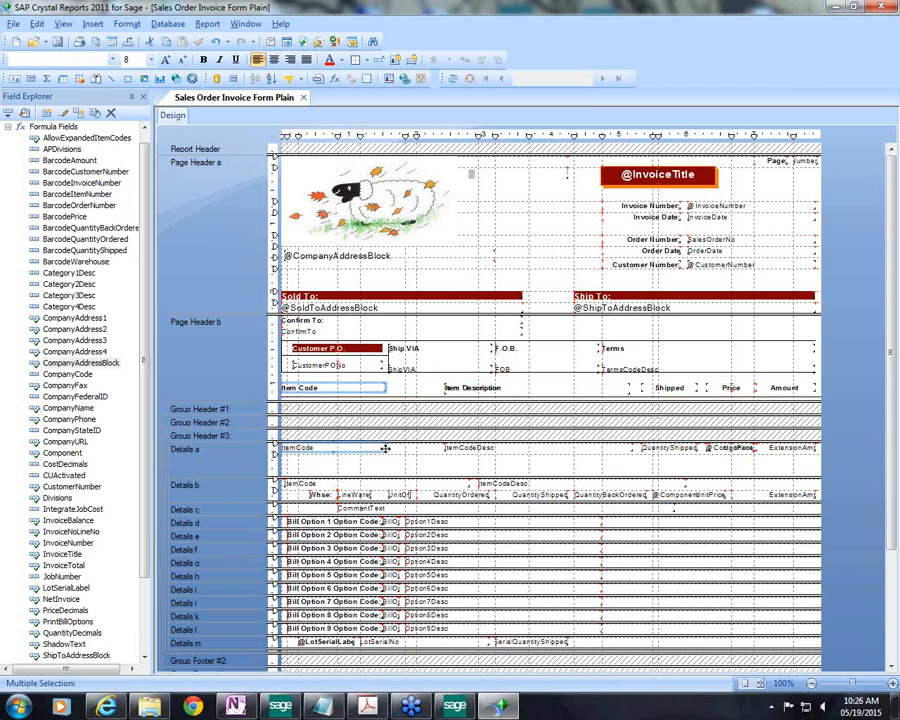
drag(385, 448, 376, 448)
key(Right)
key(Right)
key(Right)
key(Right)
key(Right)
key(Right)
key(Right)
key(Right)
key(Right)
key(Right)
key(Right)
key(Right)
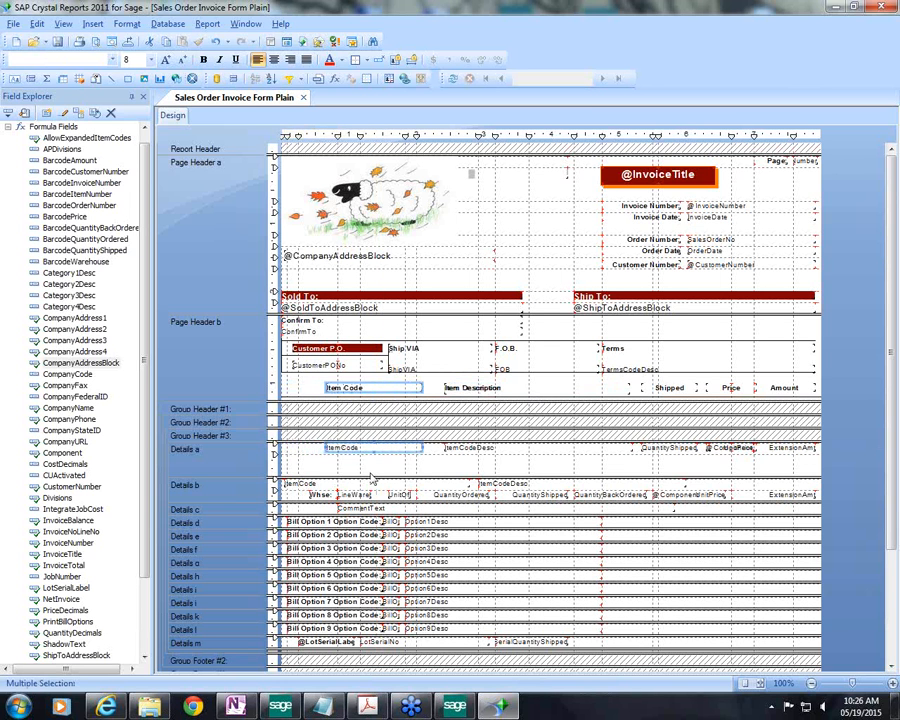
key(Right)
key(Right)
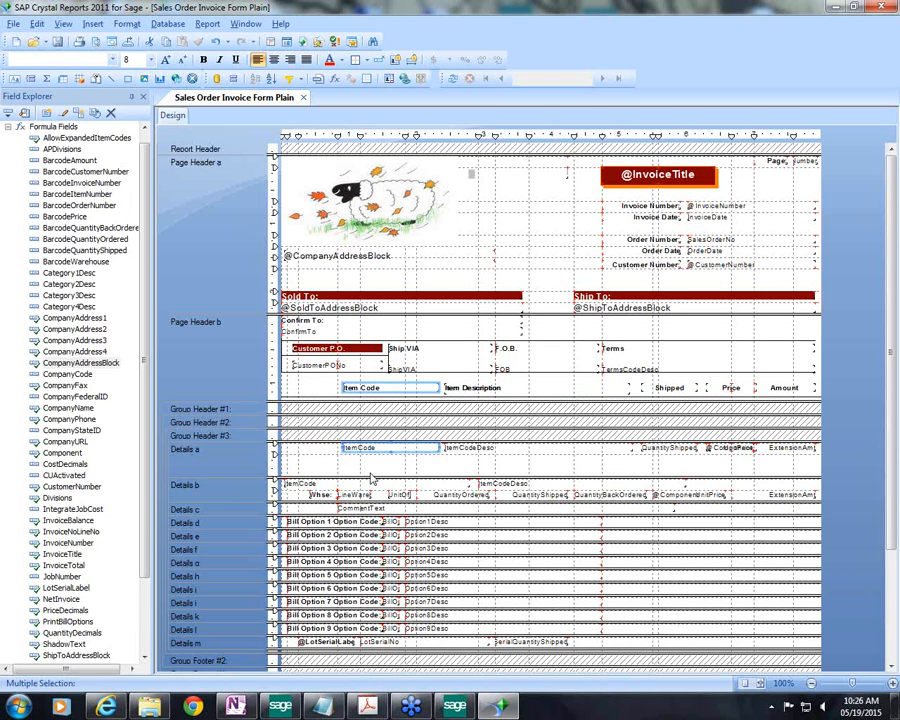
click(307, 454)
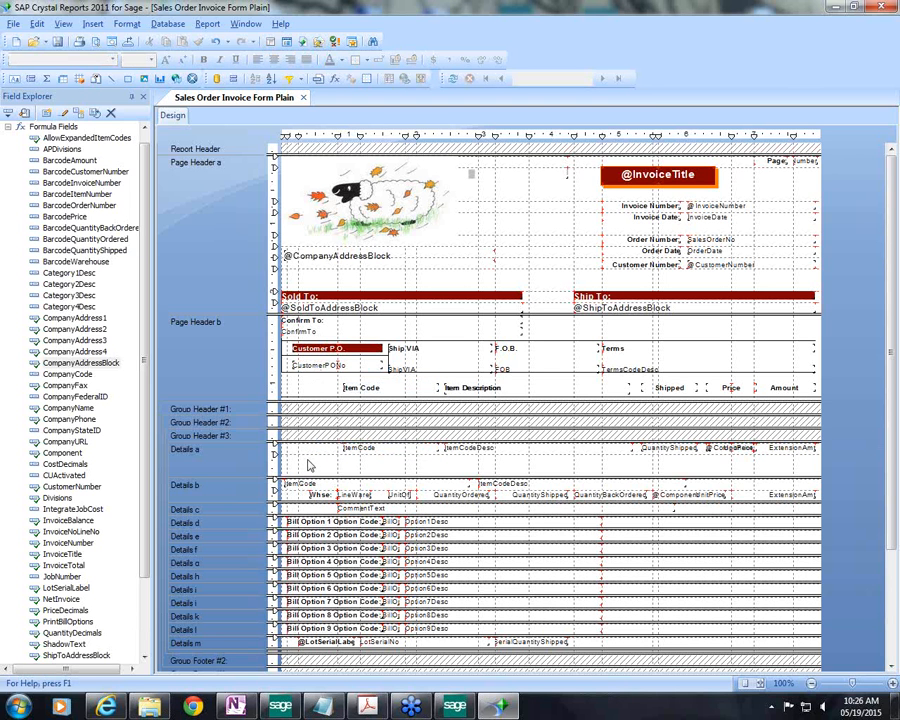
Create a formula field named LineNo in Crystal Syntax and insert LineSeqNo from the SO_InvoiceWrk table into it.
click(50, 127)
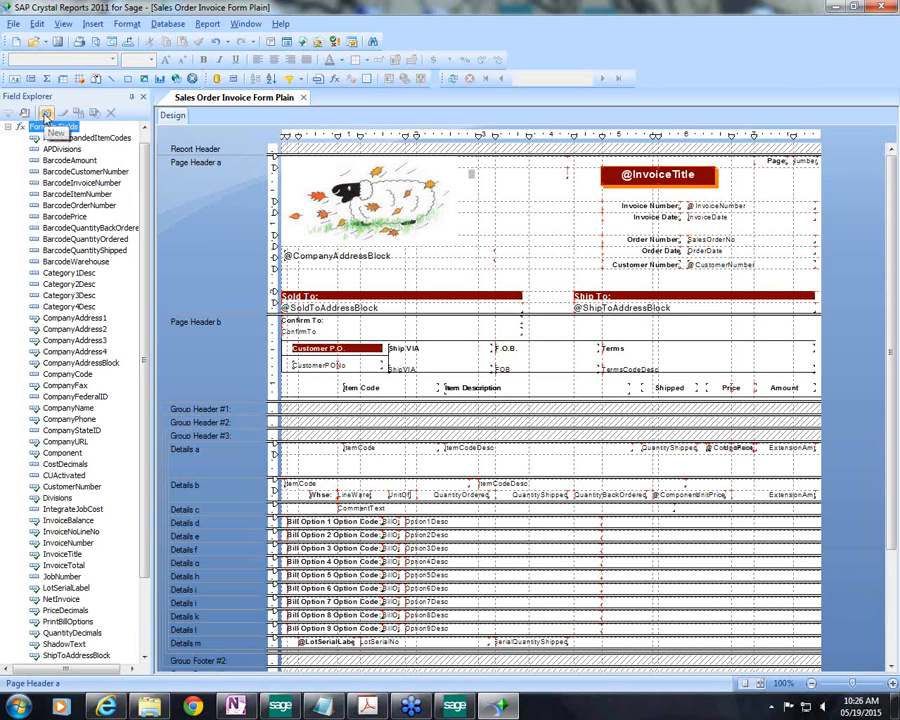
click(46, 115)
text(LineNo)
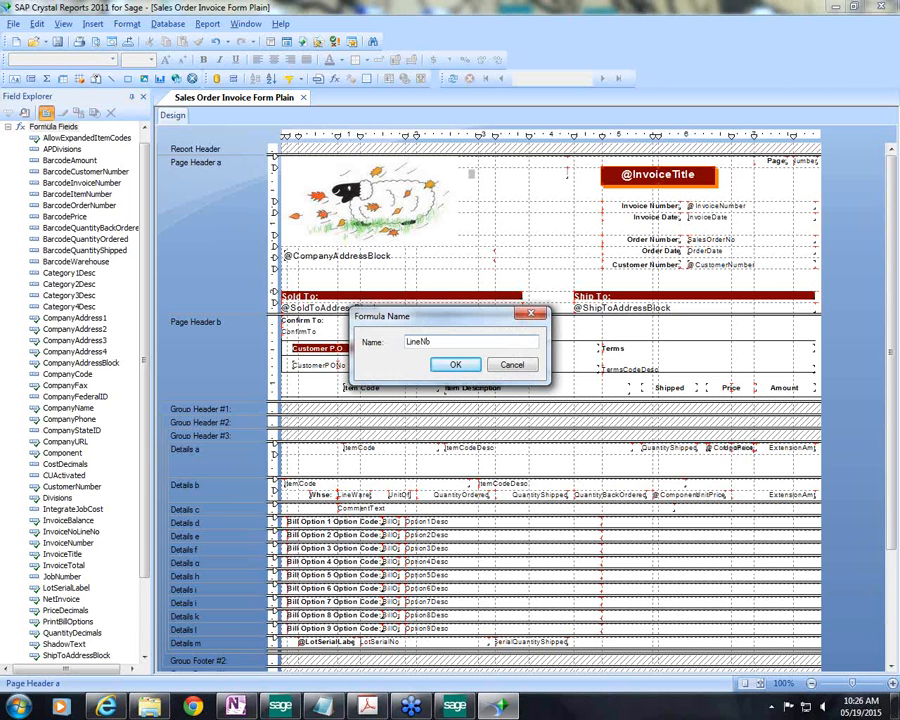
click(455, 364)
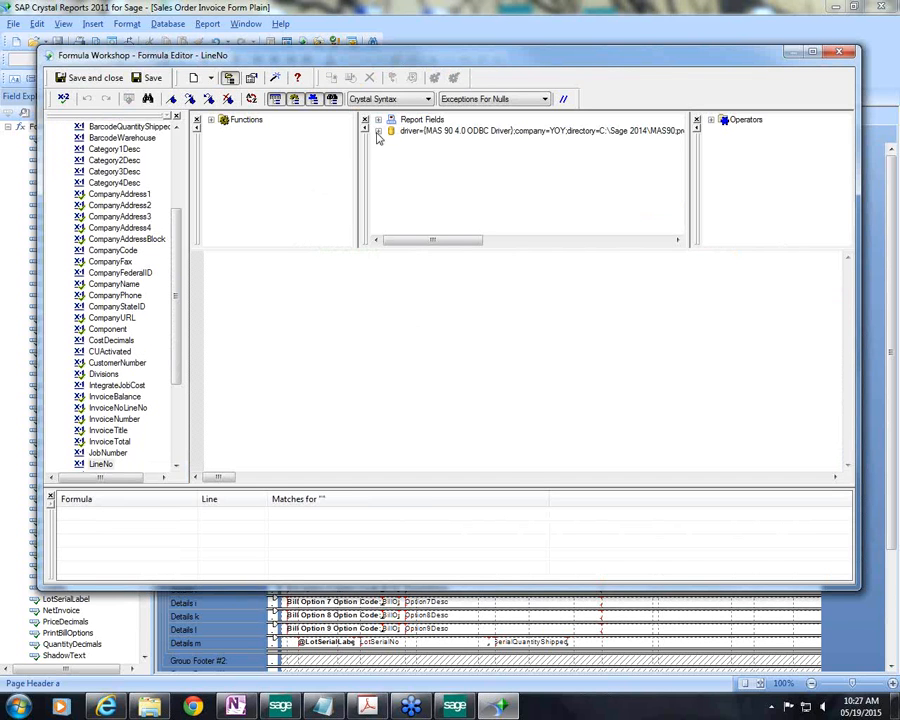
click(378, 132)
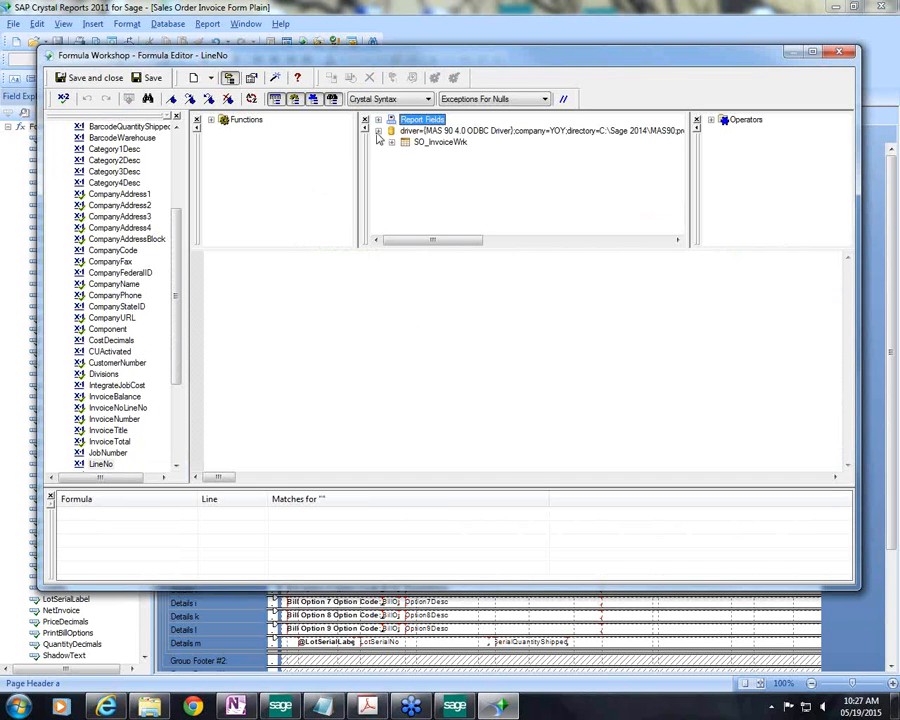
click(391, 142)
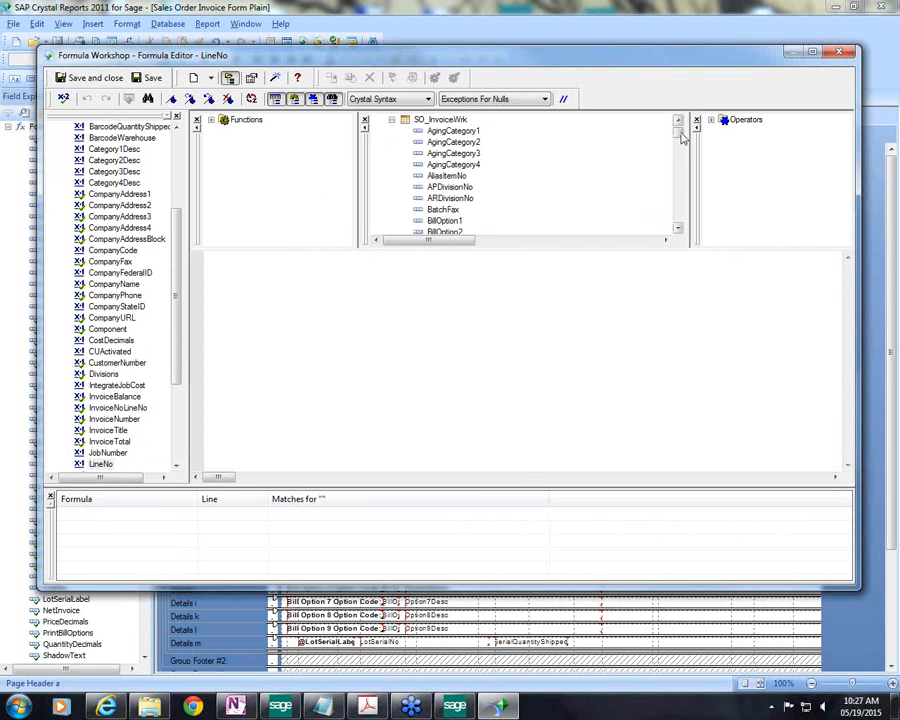
drag(680, 137, 679, 177)
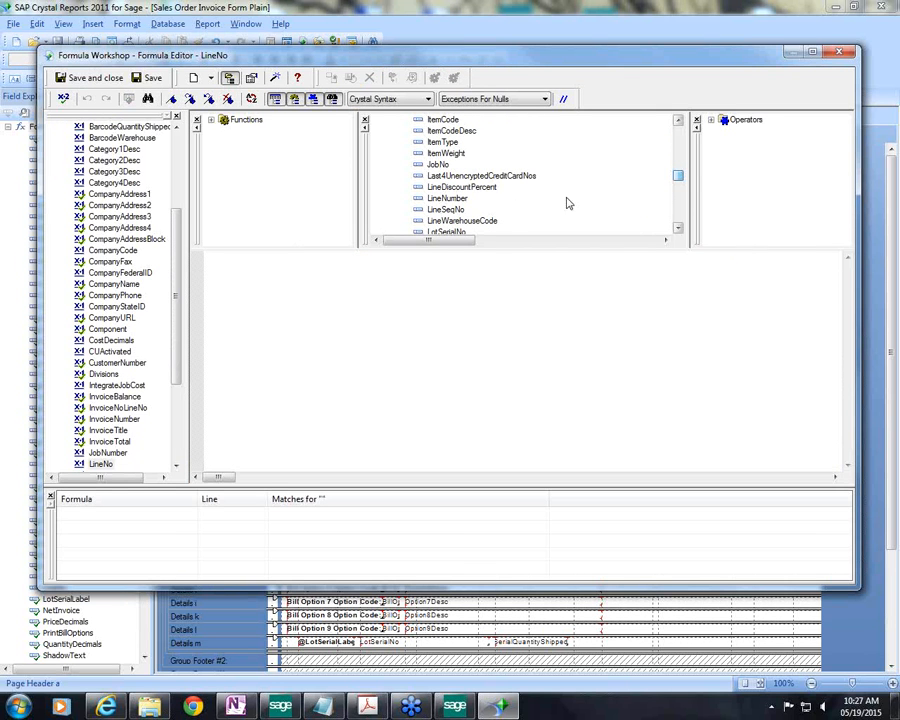
double_click(453, 210)
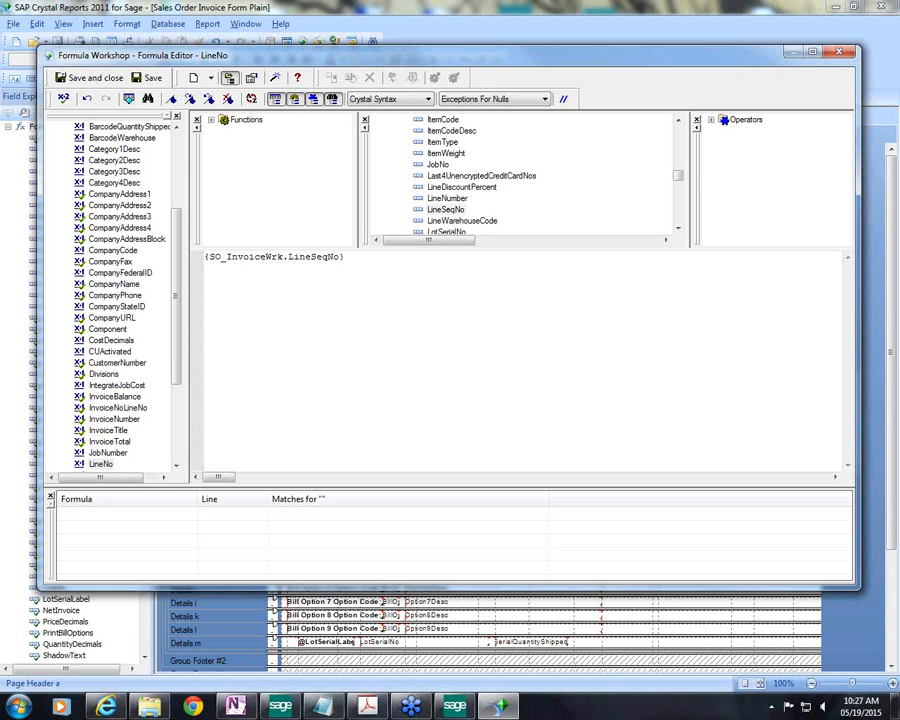
Complete the formula as tonumber(({SO_InvoiceWrk.LineSeqNo}))/100000000, then save and close it.
text(tonumber)
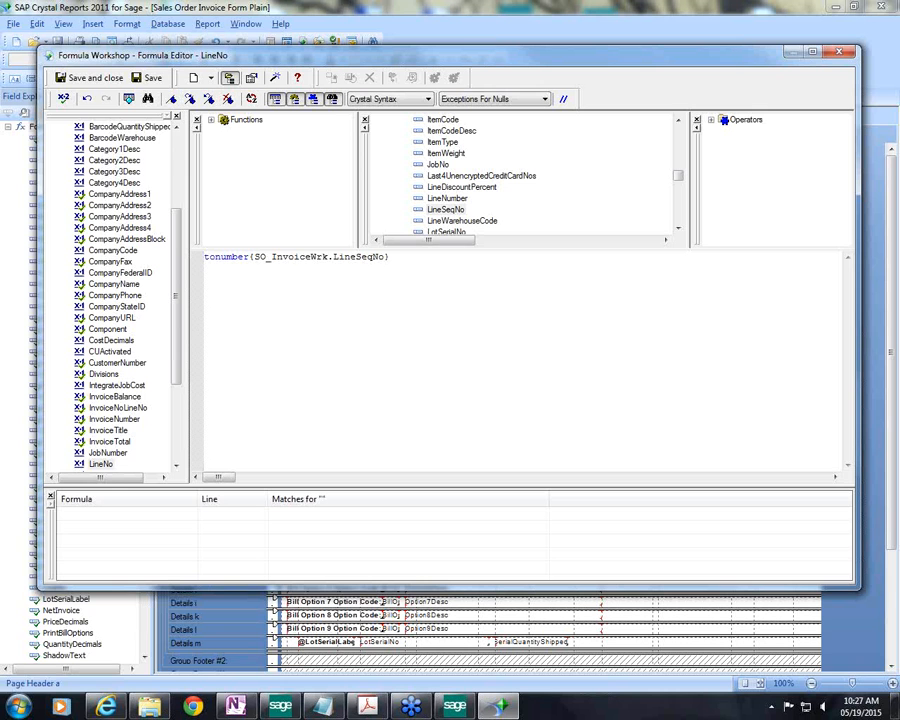
text((()
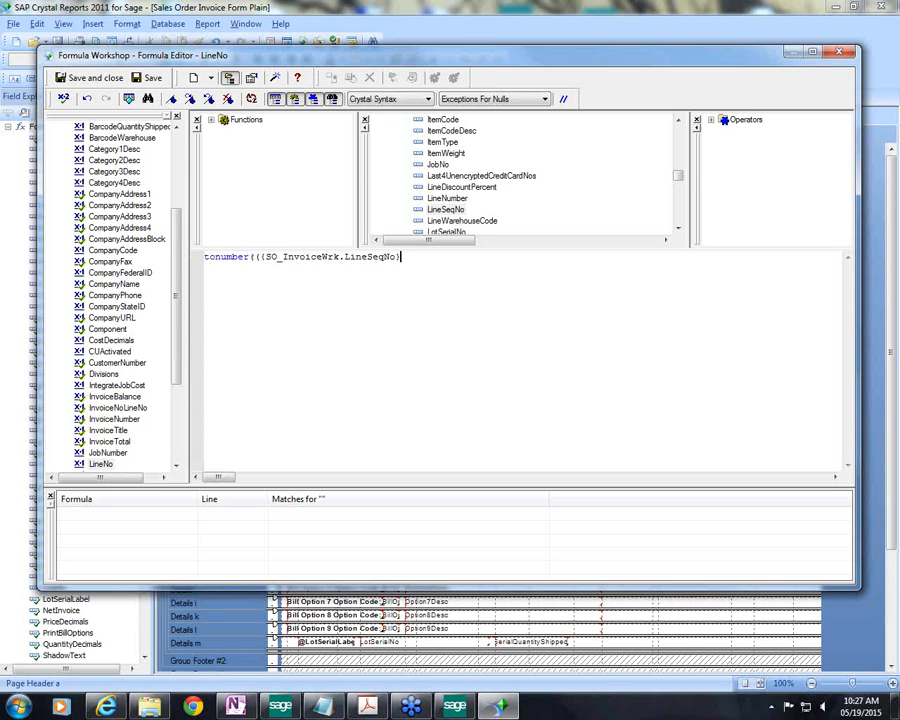
text())/100000000)
click(98, 79)
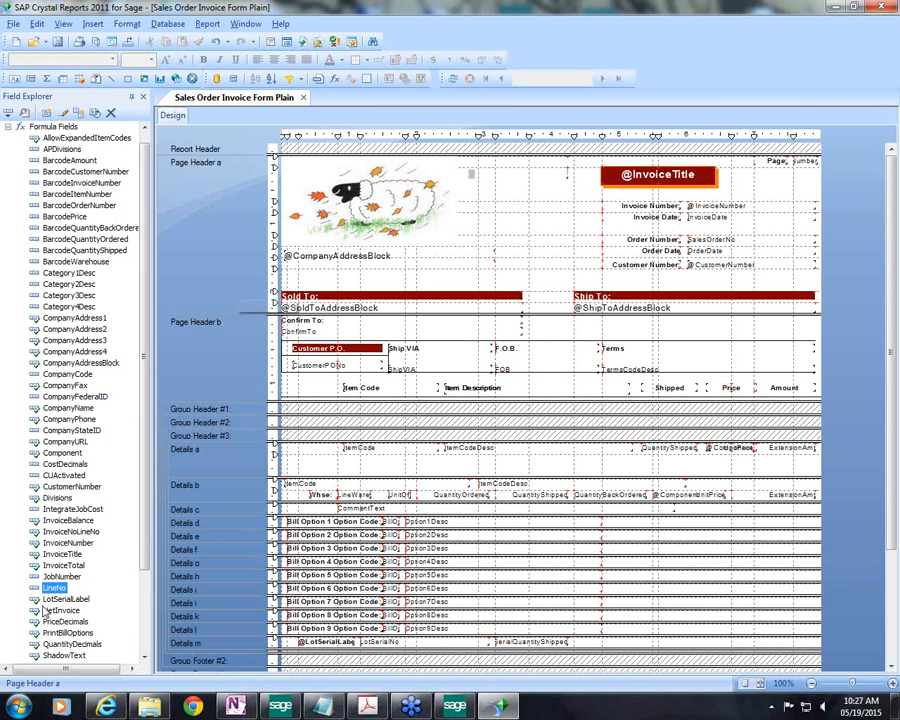
Place the LineNo formula field in Details a in the space before ItemCode and set its font size to 8.
drag(55, 590, 295, 453)
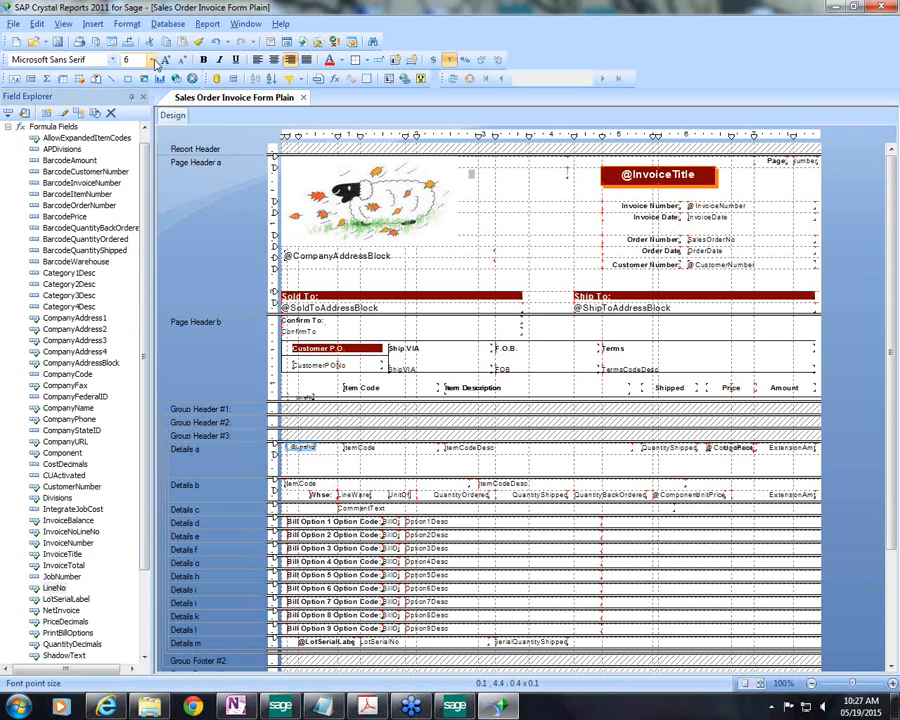
click(140, 59)
click(128, 72)
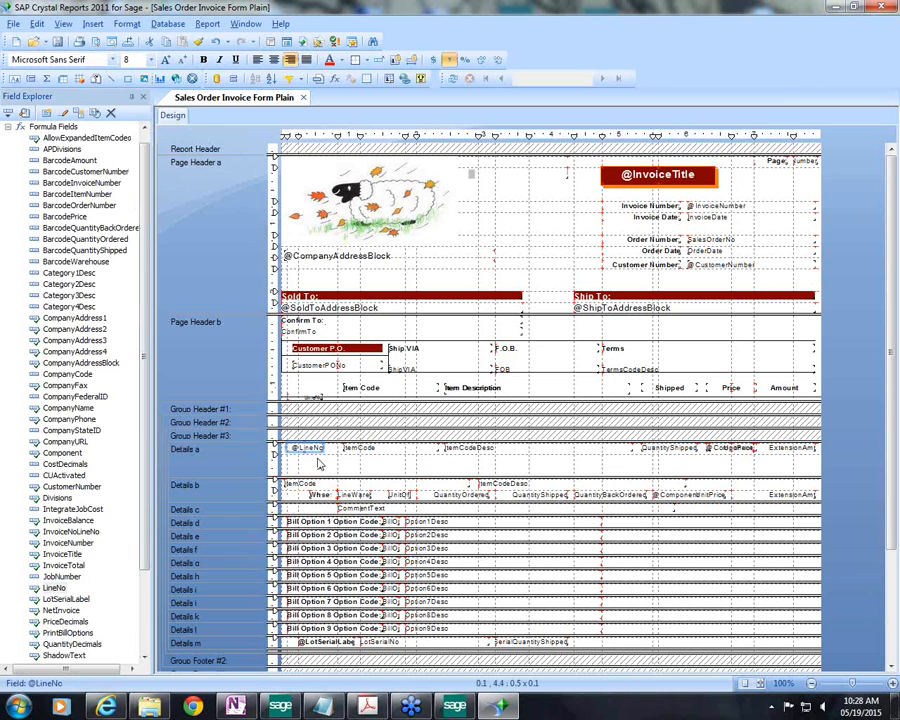
Move the LineNo heading up onto the column heading line before Item Code and set its font size to 8.
drag(314, 400, 313, 387)
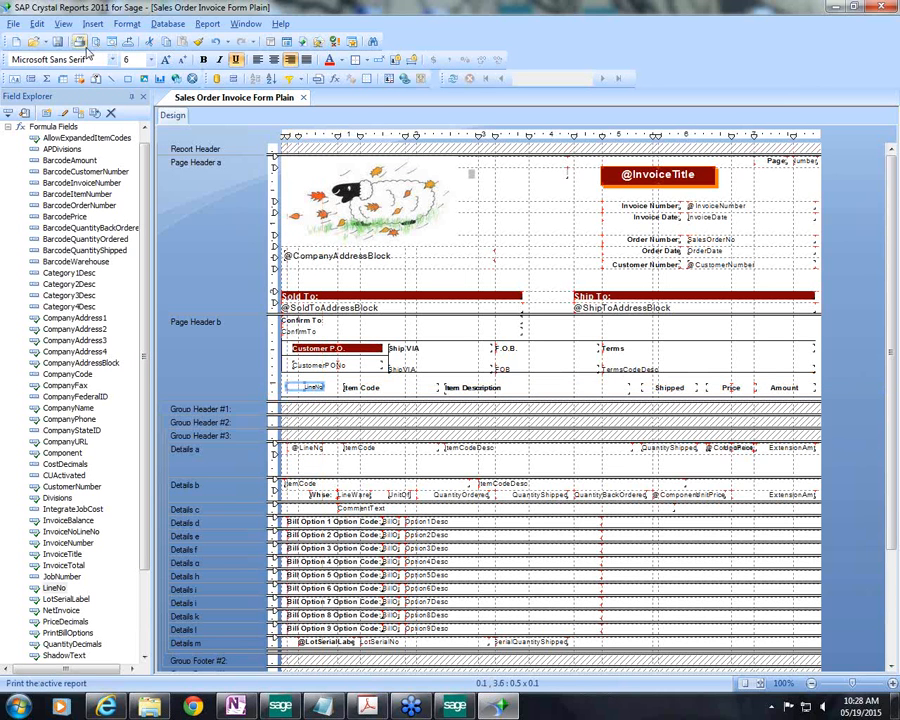
click(152, 63)
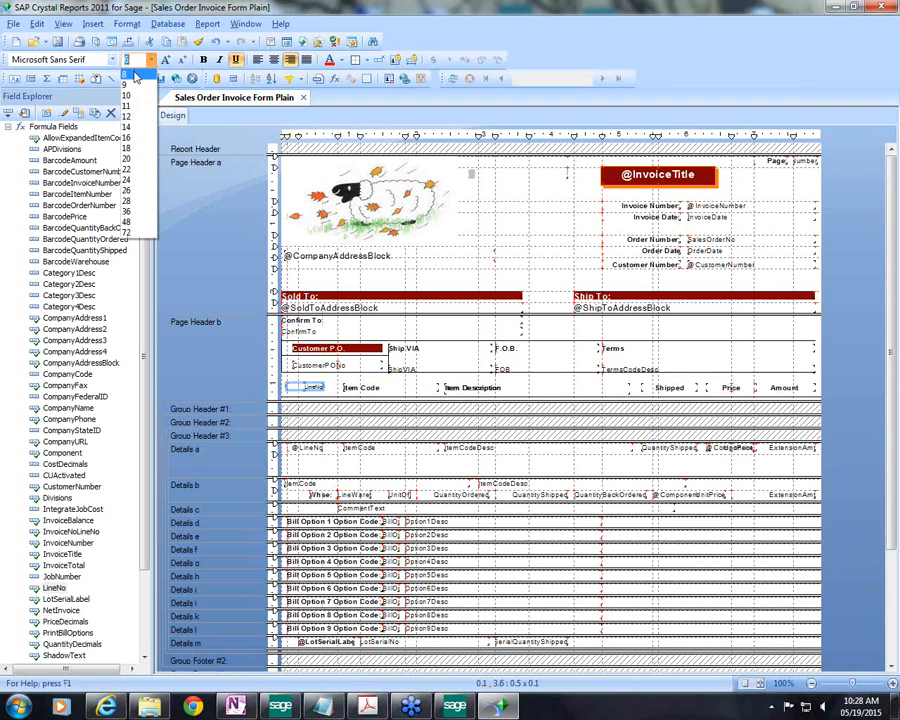
click(130, 70)
click(313, 449)
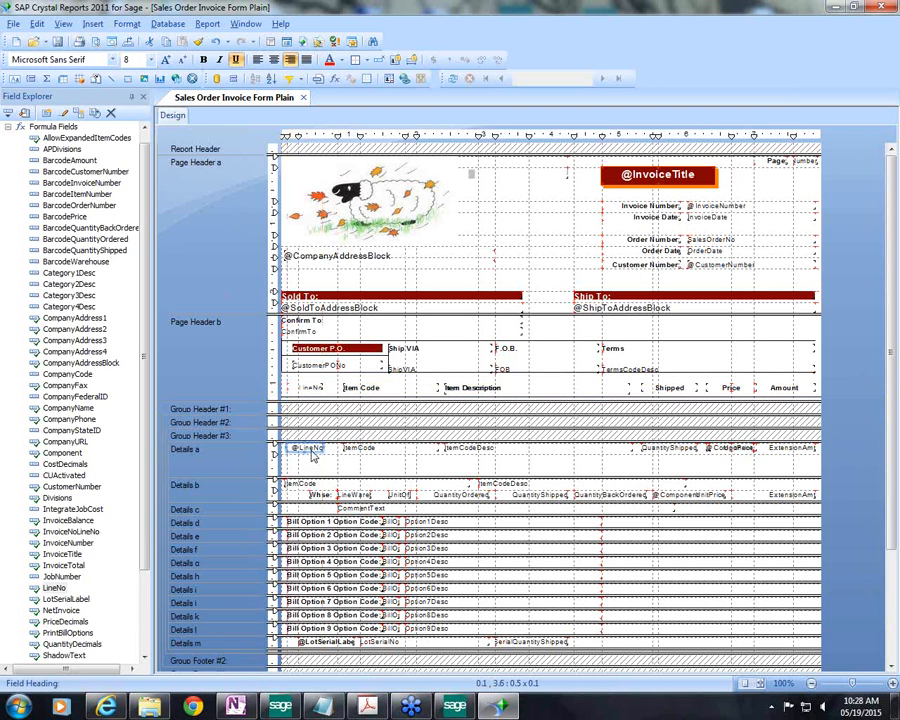
right_click(313, 449)
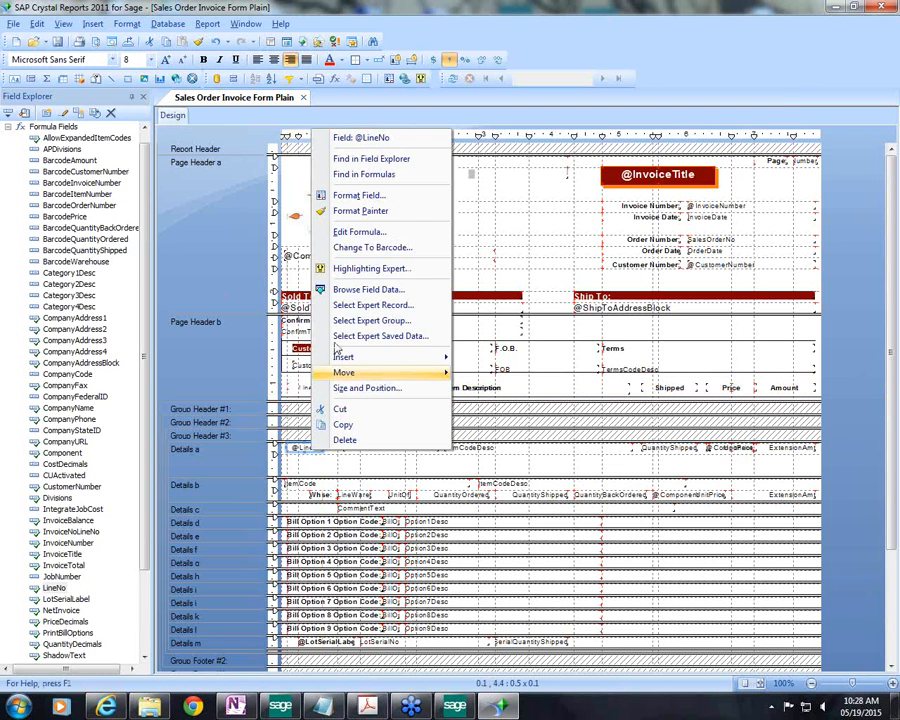
click(352, 203)
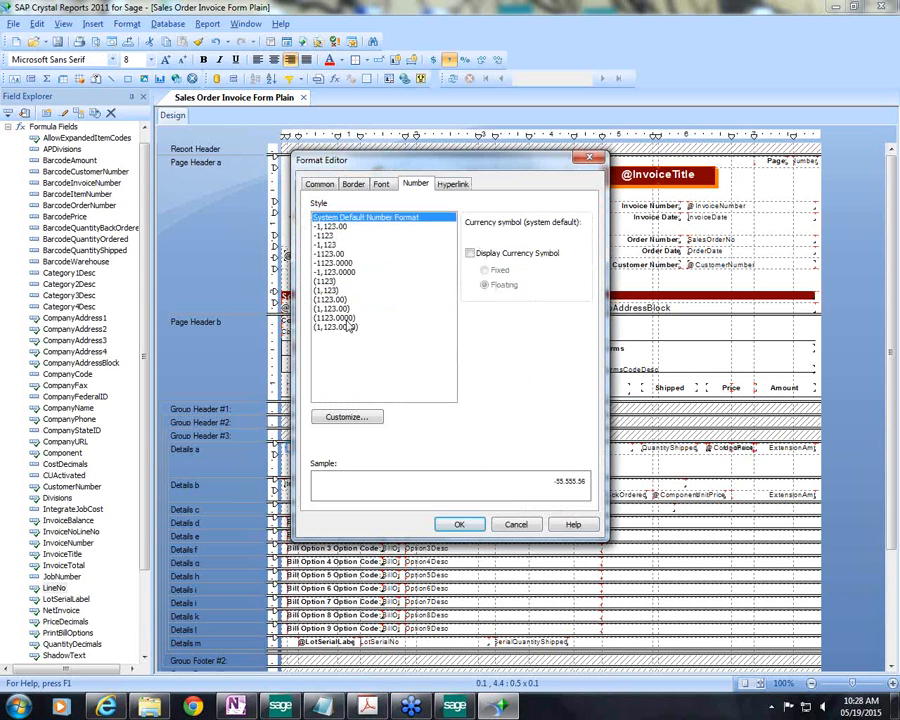
click(325, 281)
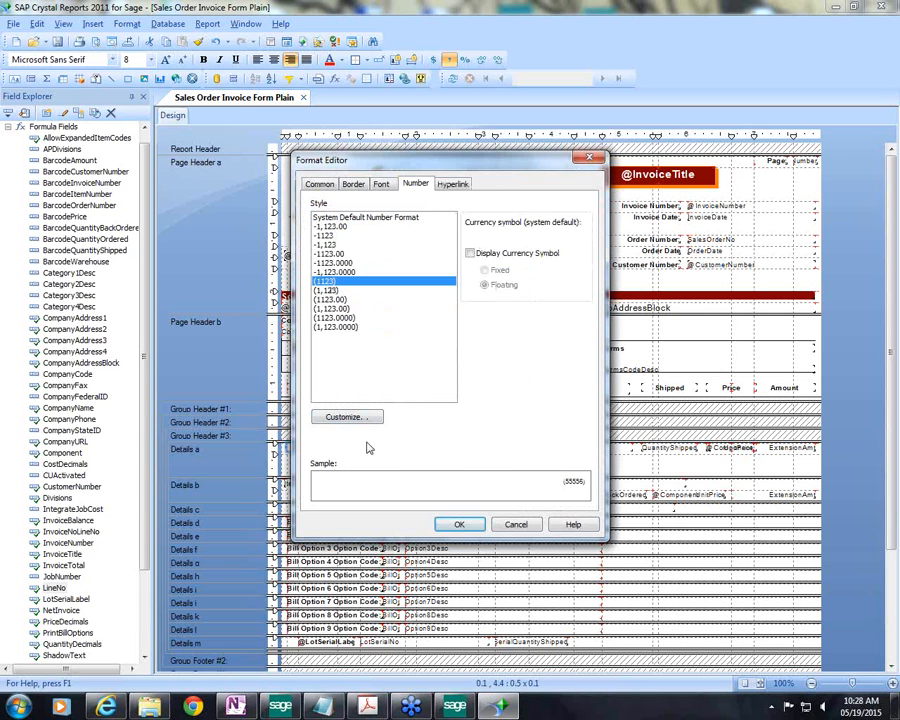
click(461, 528)
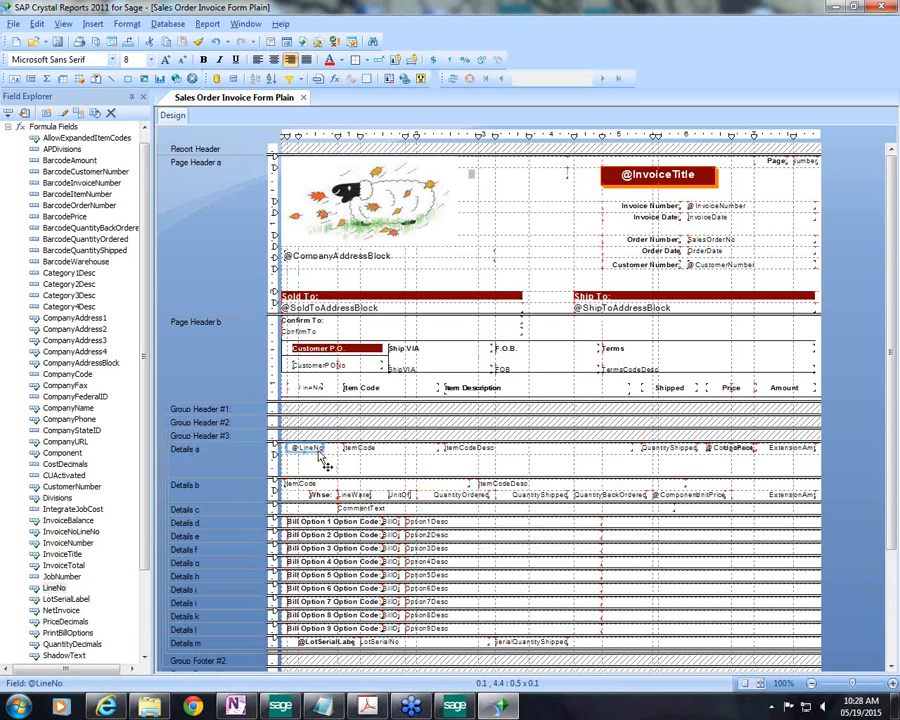
click(258, 61)
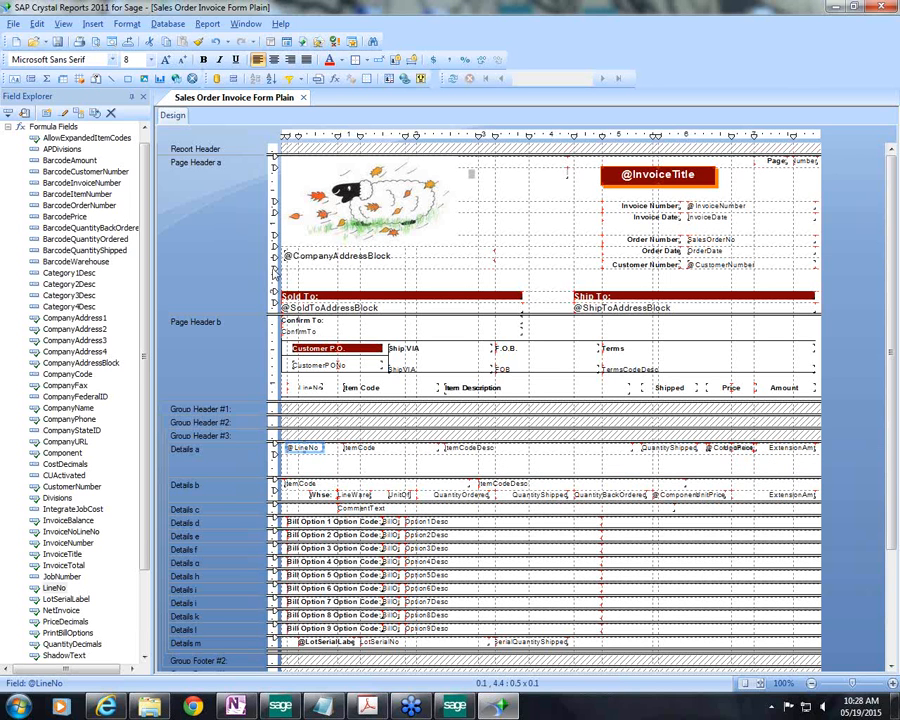
Draw a horizontal line about 7.8 inches long beneath the Details a fields and shorten the section to end just below it.
click(111, 78)
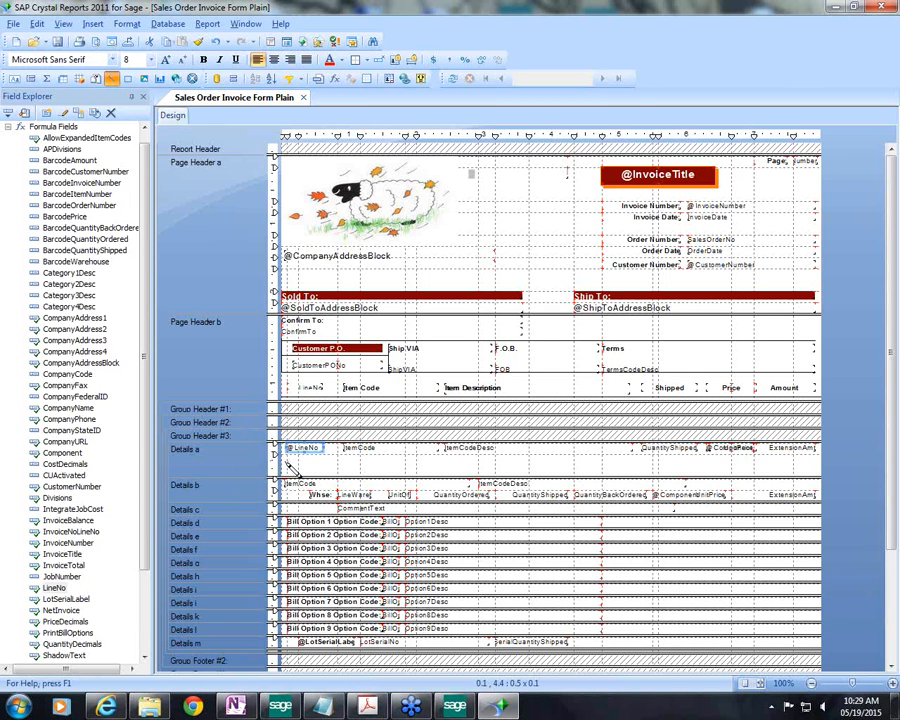
mouse_move(290, 462)
mouse_down()
mouse_move(735, 487)
mouse_move(817, 474)
mouse_up()
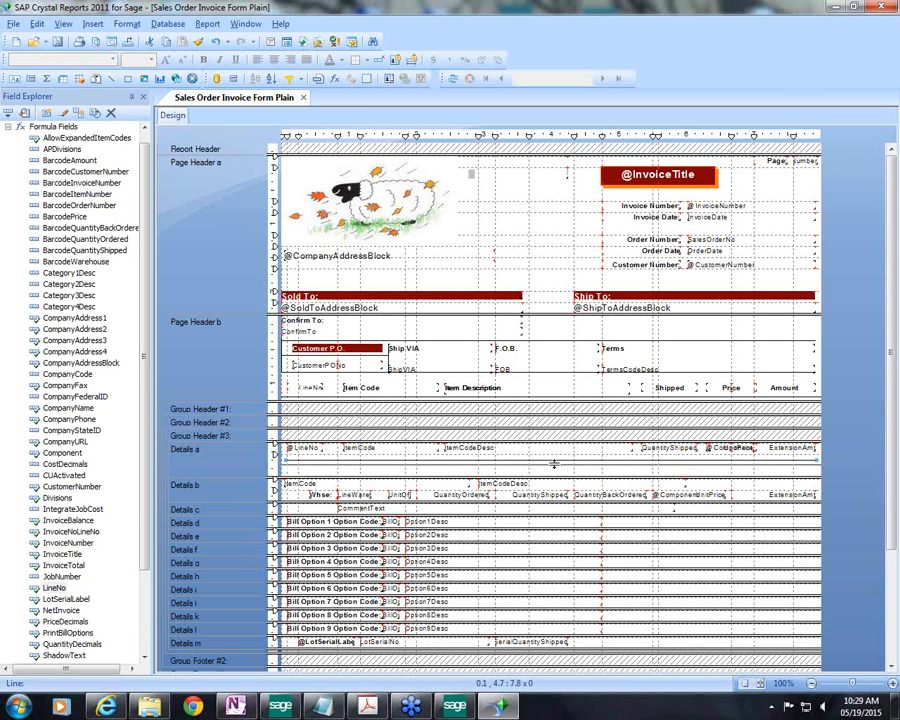
drag(554, 463, 554, 451)
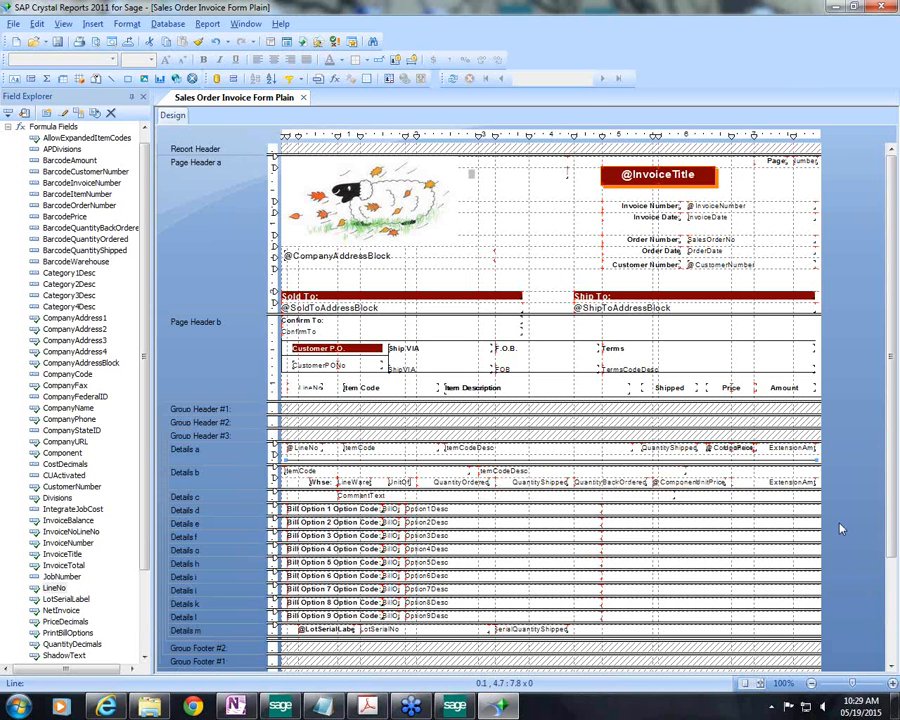
Move MessageLine1 and MessageLine2 together slightly upward in Page Footer b.
scroll(895, 478, down, 5)
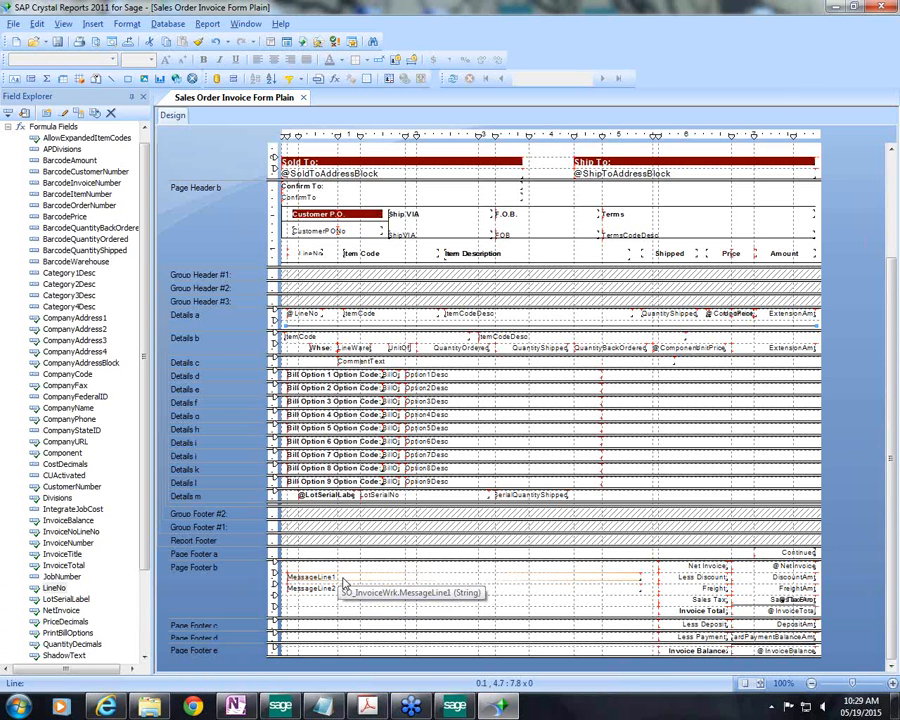
click(340, 579)
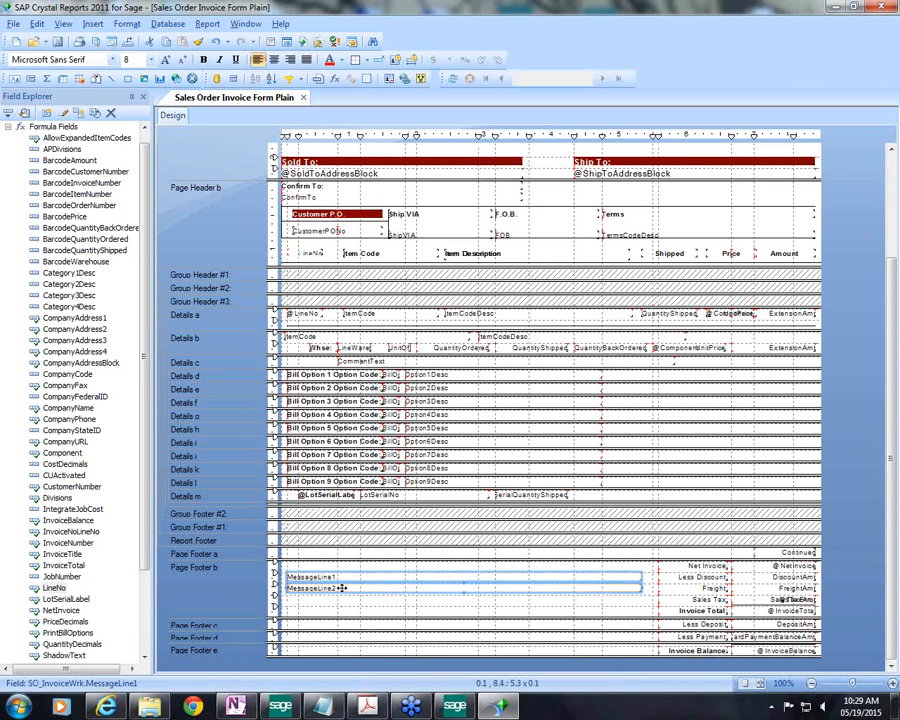
ctrl+click(342, 588)
drag(342, 588, 342, 581)
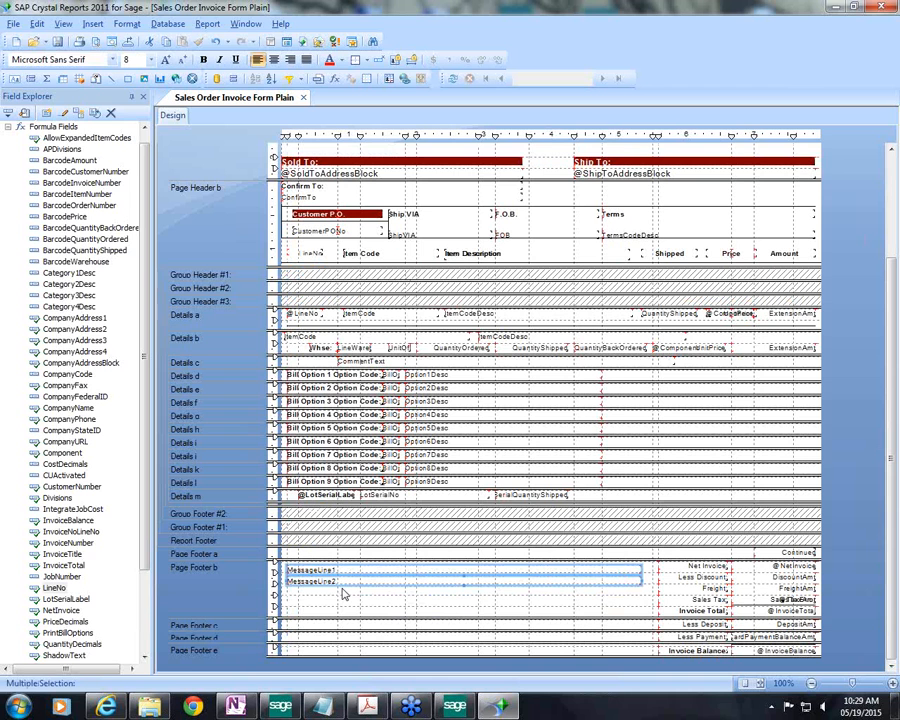
Add a text object about 5.0 x 0.4 inches below MessageLine2 in Page Footer b reading "We appreciate your business!".
click(228, 430)
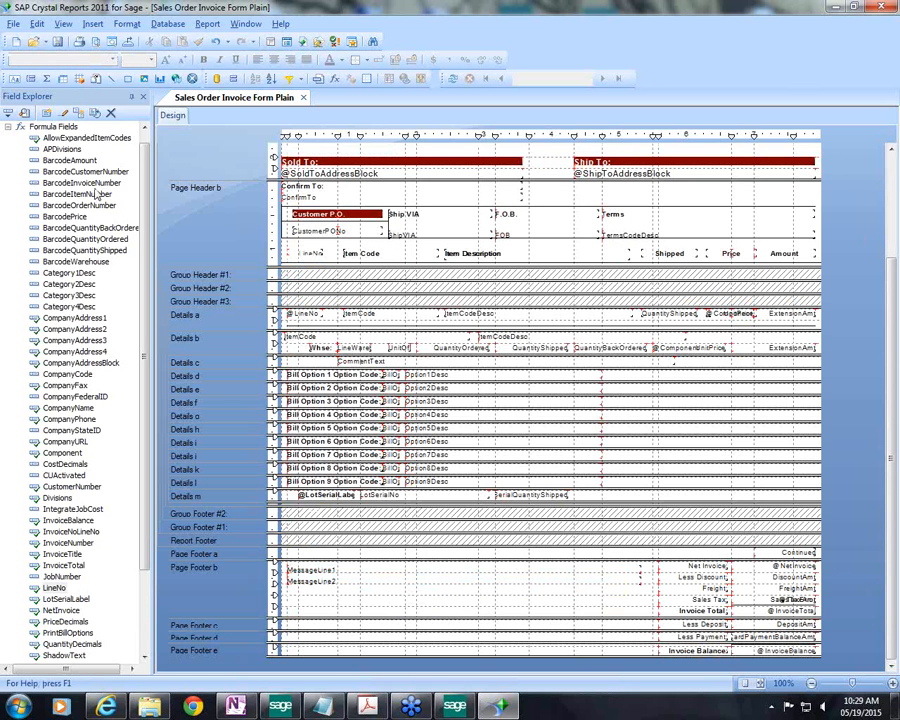
click(13, 80)
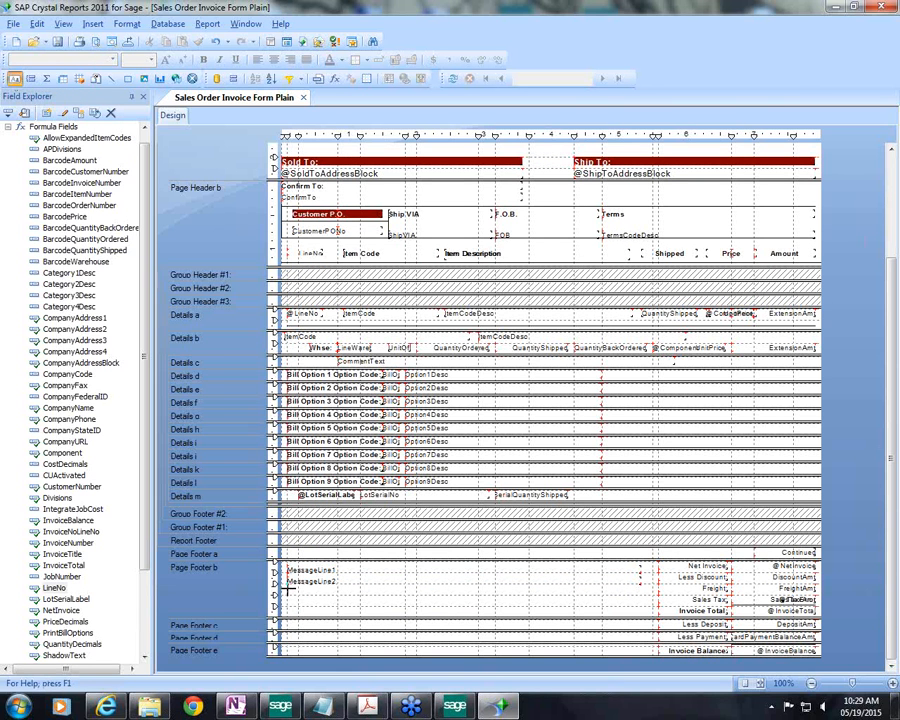
drag(286, 584, 628, 616)
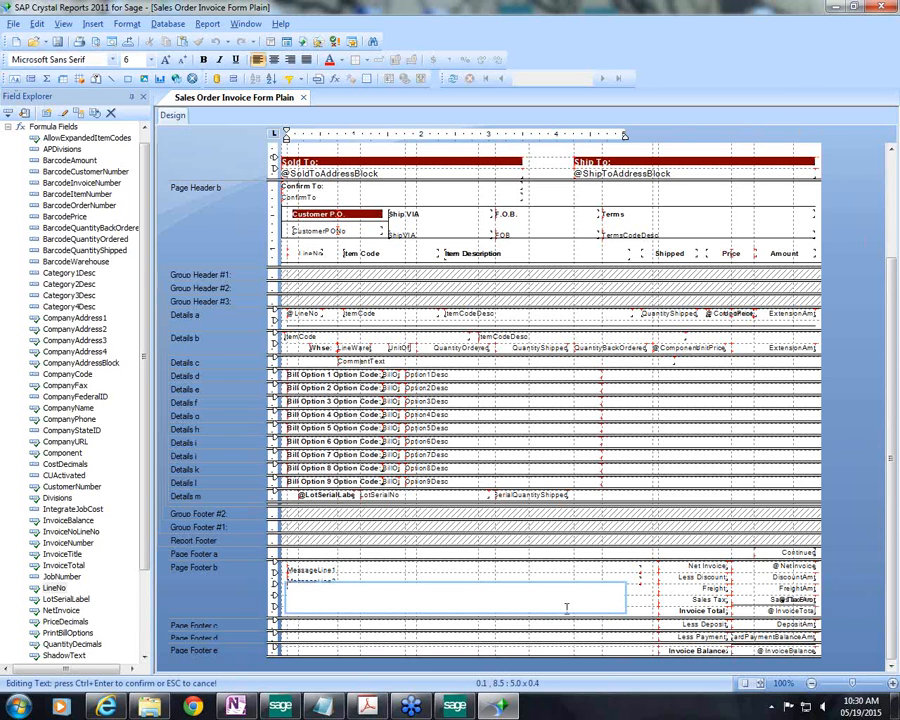
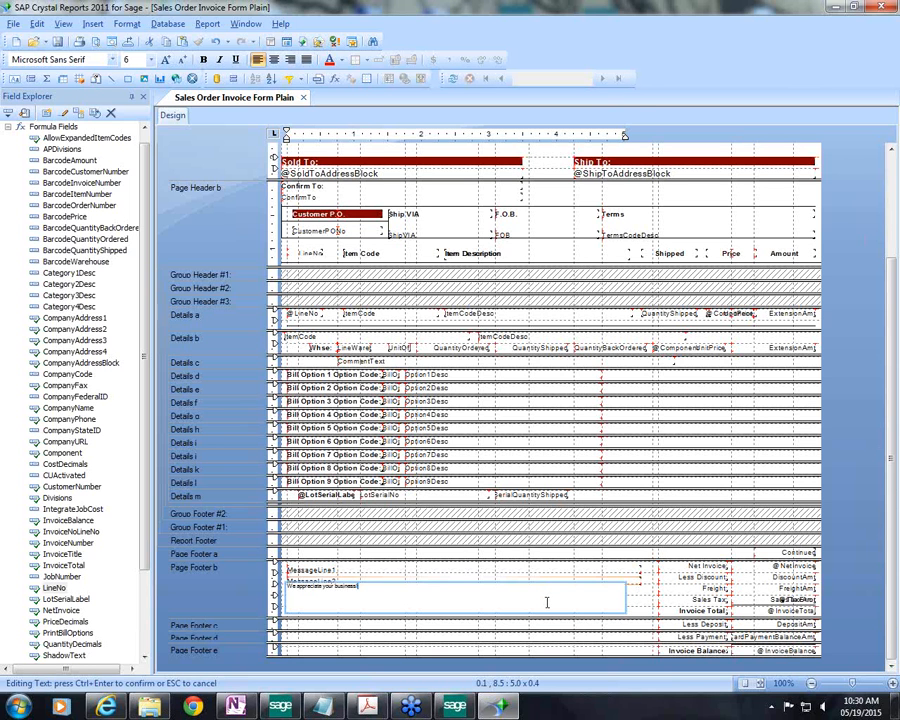
click(646, 599)
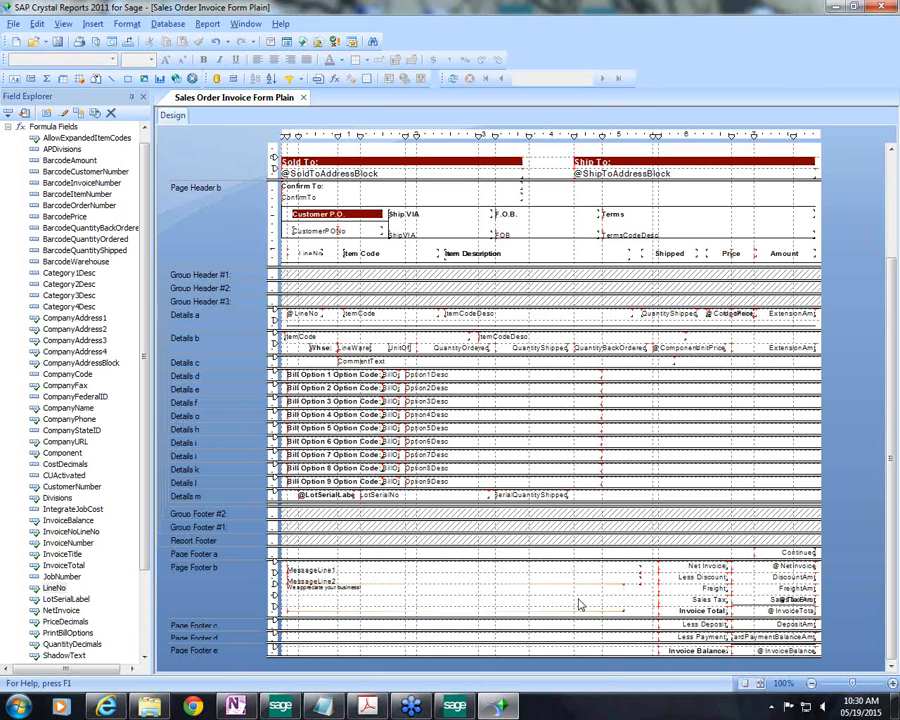
Set the "We appreciate your business!" text to Lucida Calligraphy at size 16.
click(535, 598)
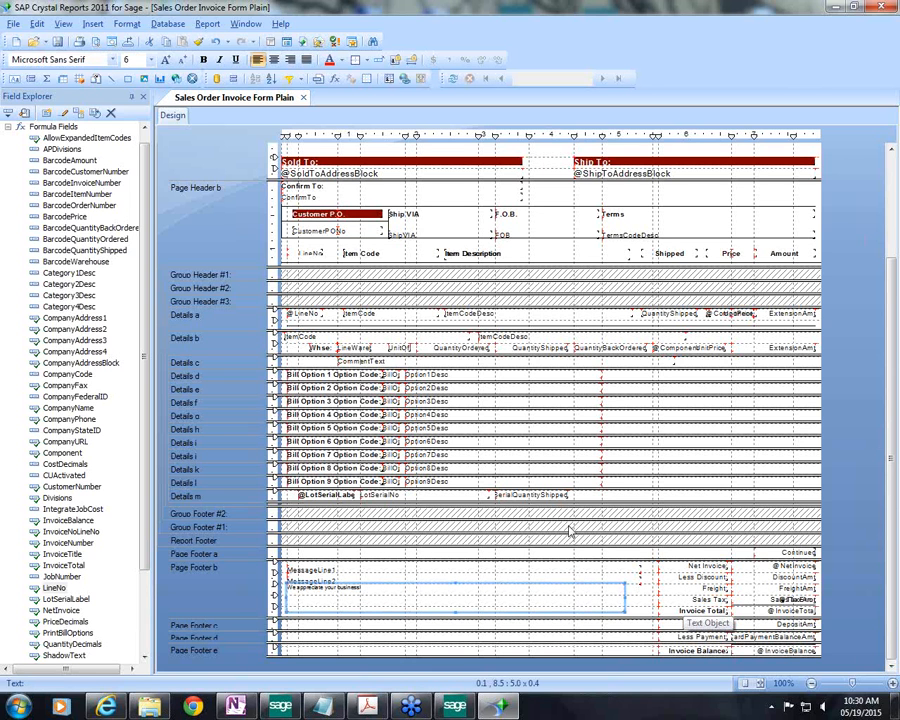
click(110, 62)
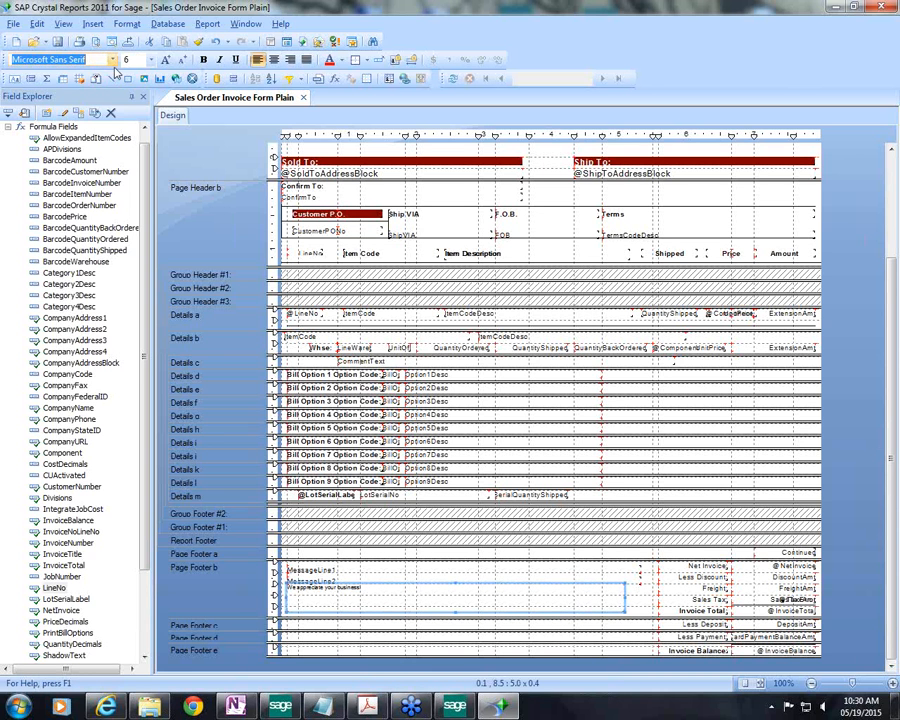
text(Lu)
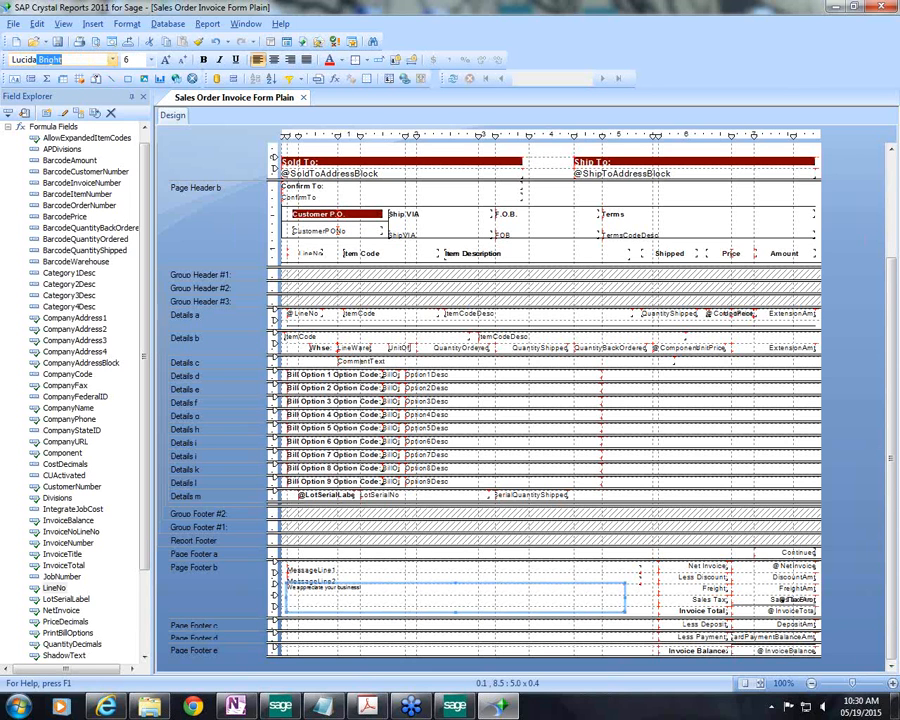
text(cida Calligraphy)
key(Return)
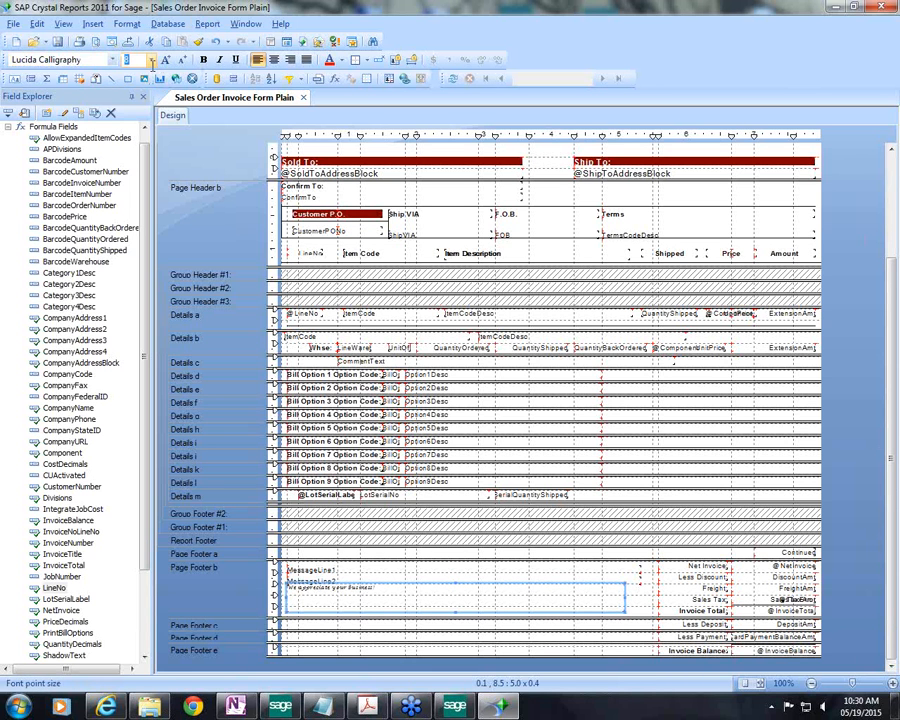
click(150, 59)
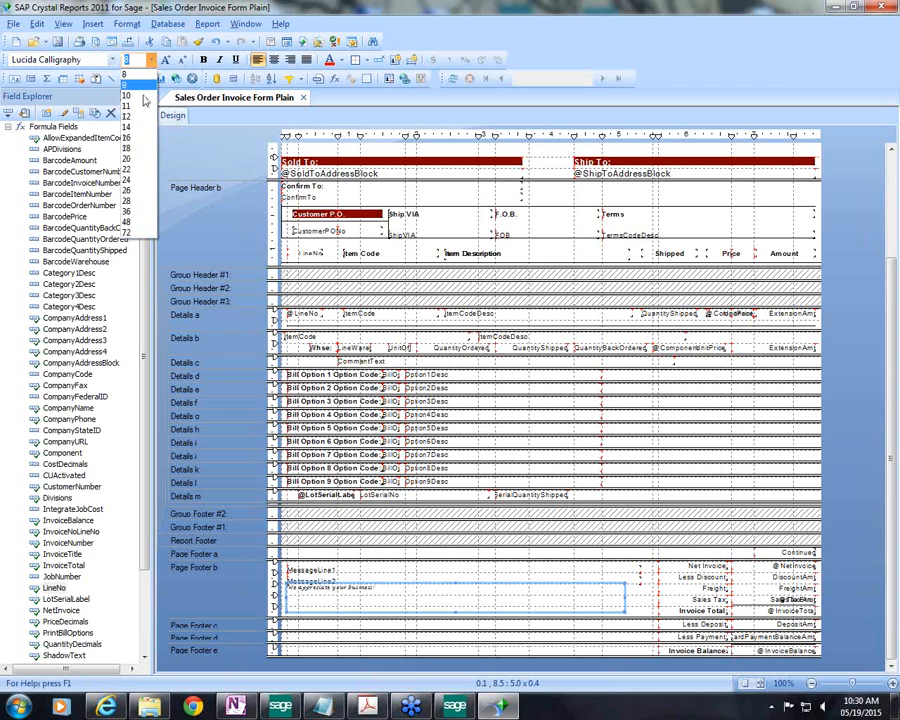
click(139, 140)
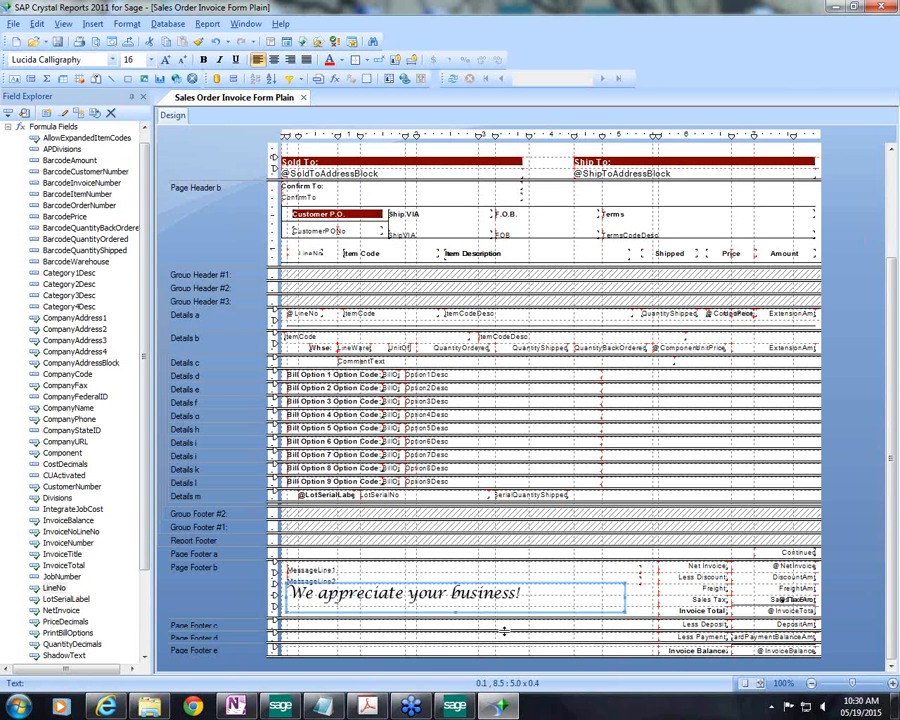
click(647, 607)
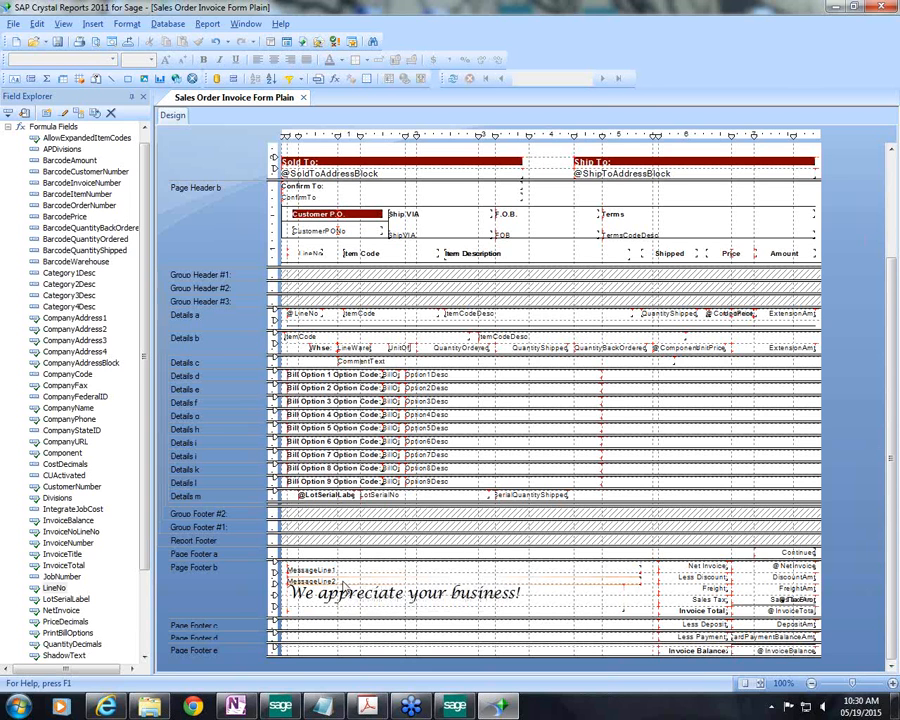
Give the "We appreciate your business!" text the suppress formula {SO_InvoiceWrk.MessageLine1} <> "" and save it.
click(385, 593)
right_click(385, 593)
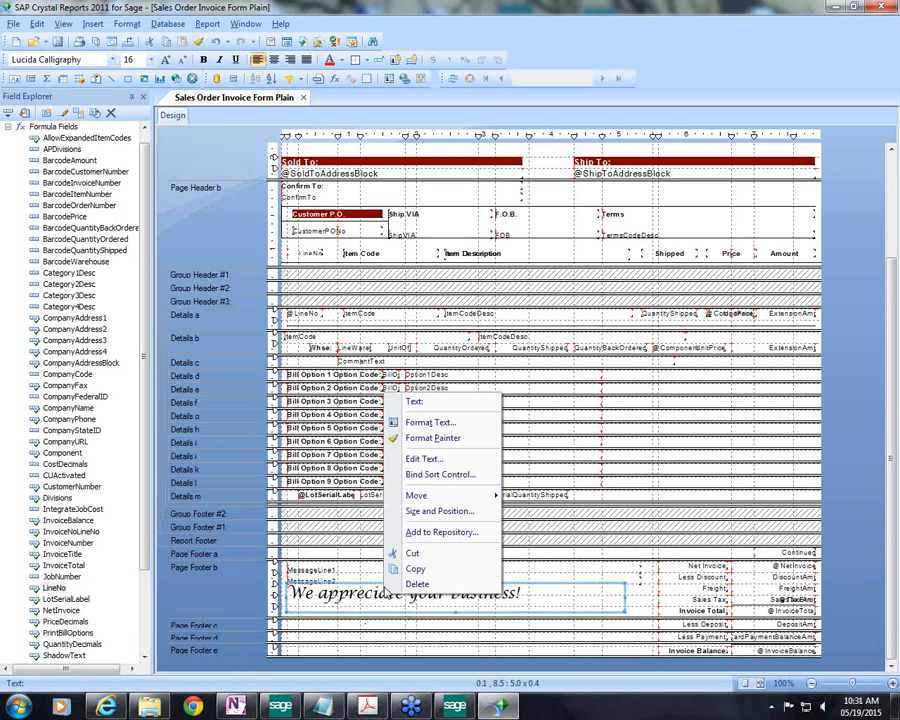
click(397, 424)
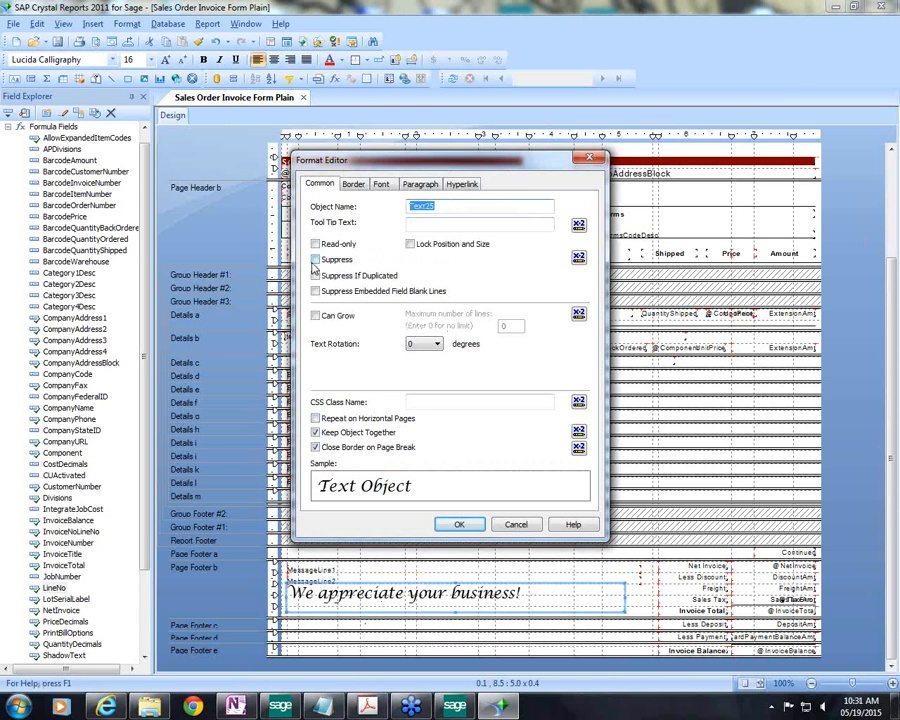
click(314, 262)
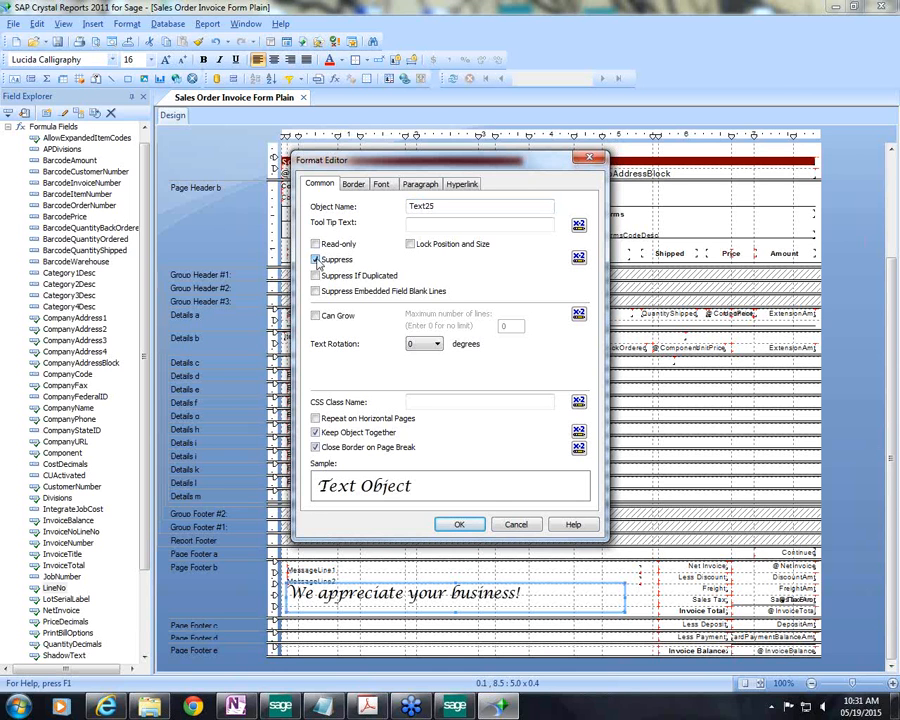
click(315, 260)
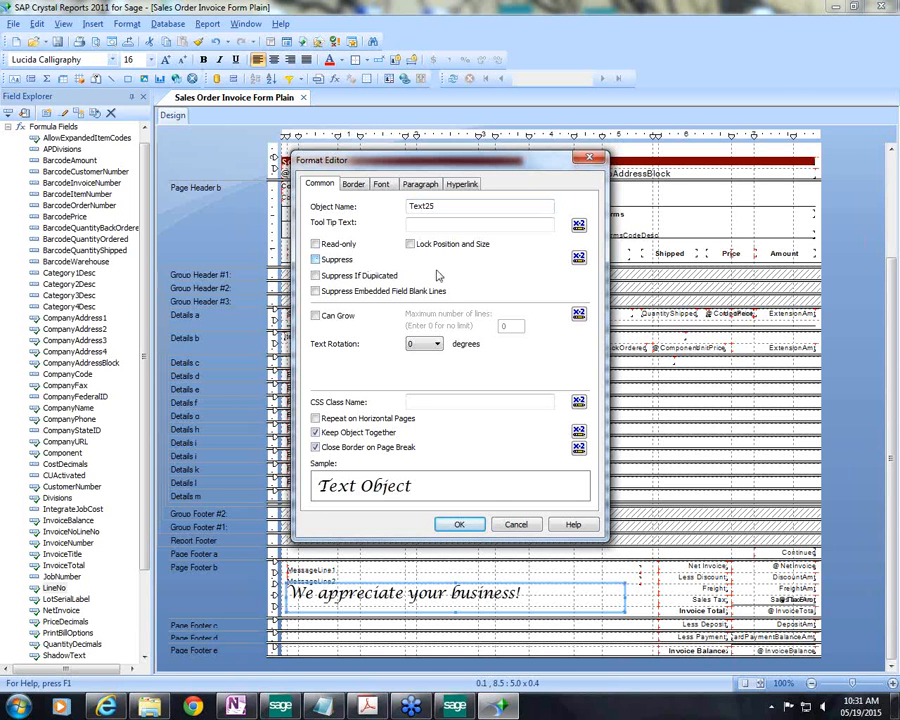
click(578, 257)
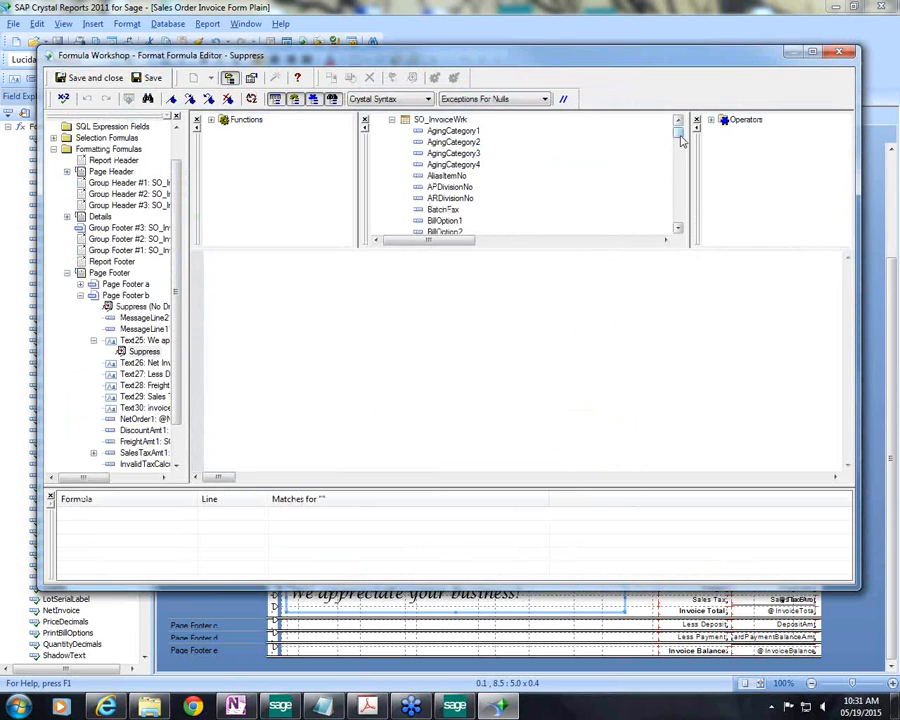
drag(679, 124, 679, 181)
click(454, 166)
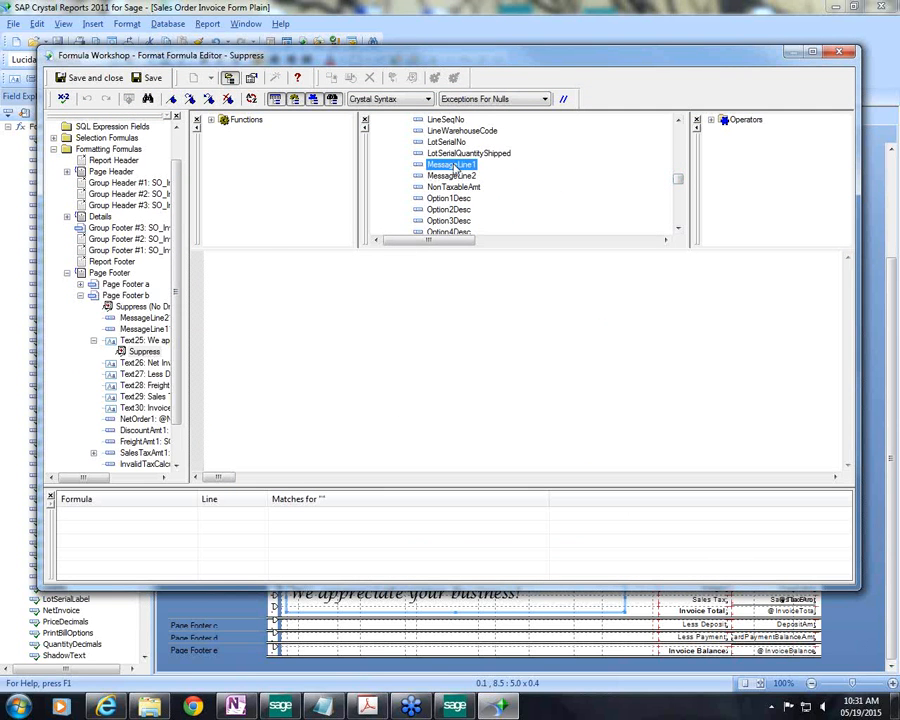
double_click(454, 166)
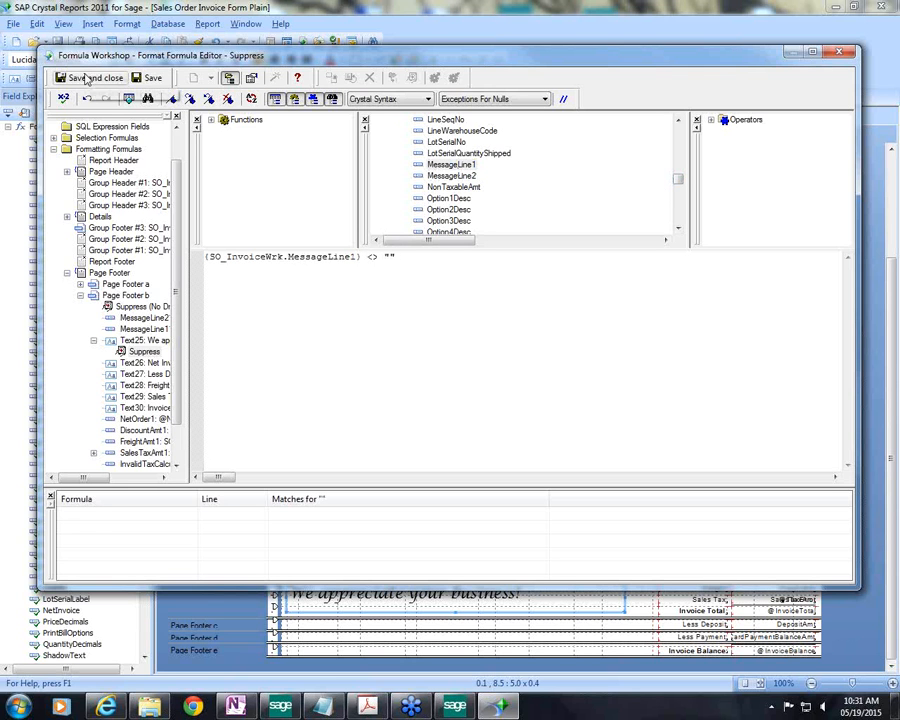
click(90, 79)
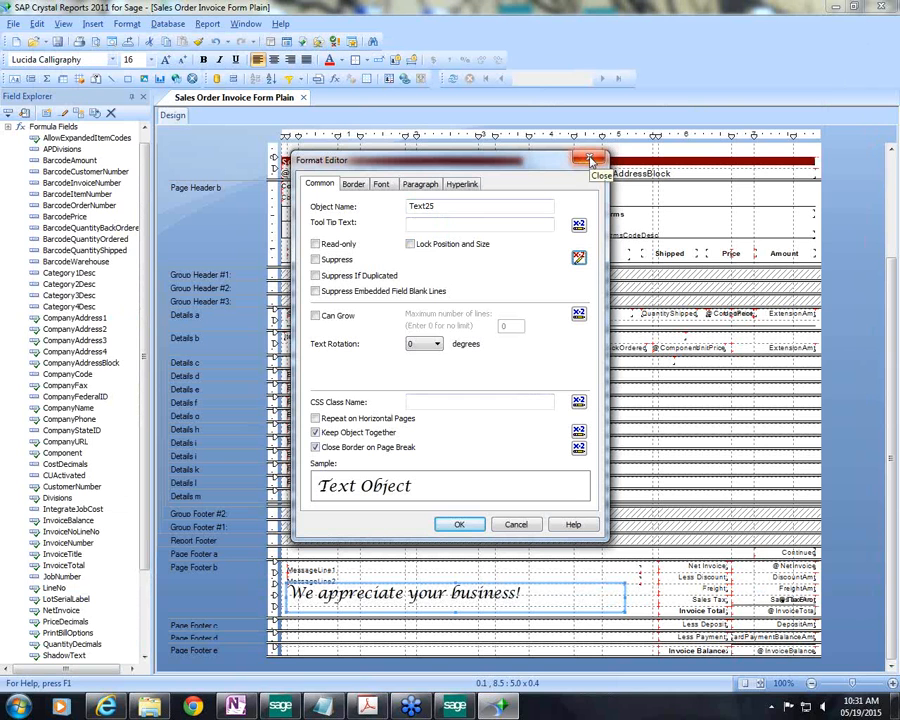
click(458, 526)
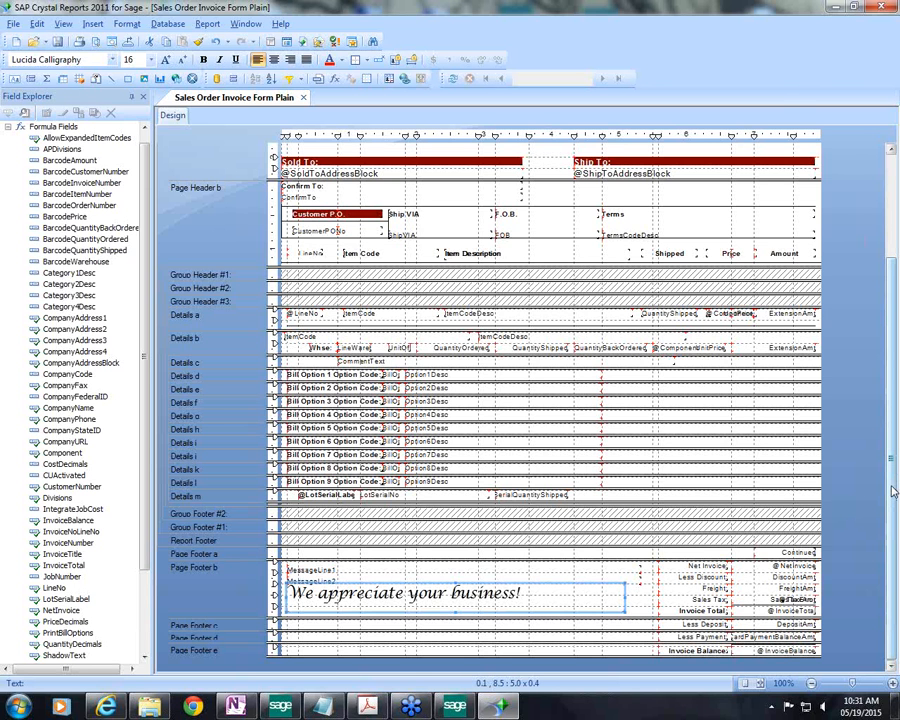
scroll(504, 275, up, 3)
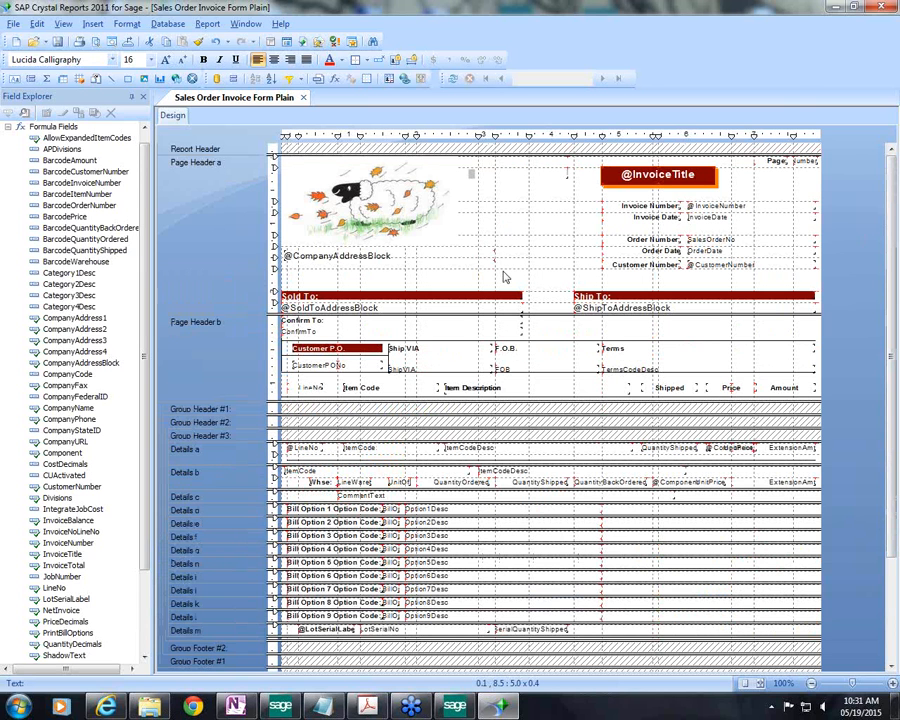
click(642, 185)
drag(642, 185, 670, 190)
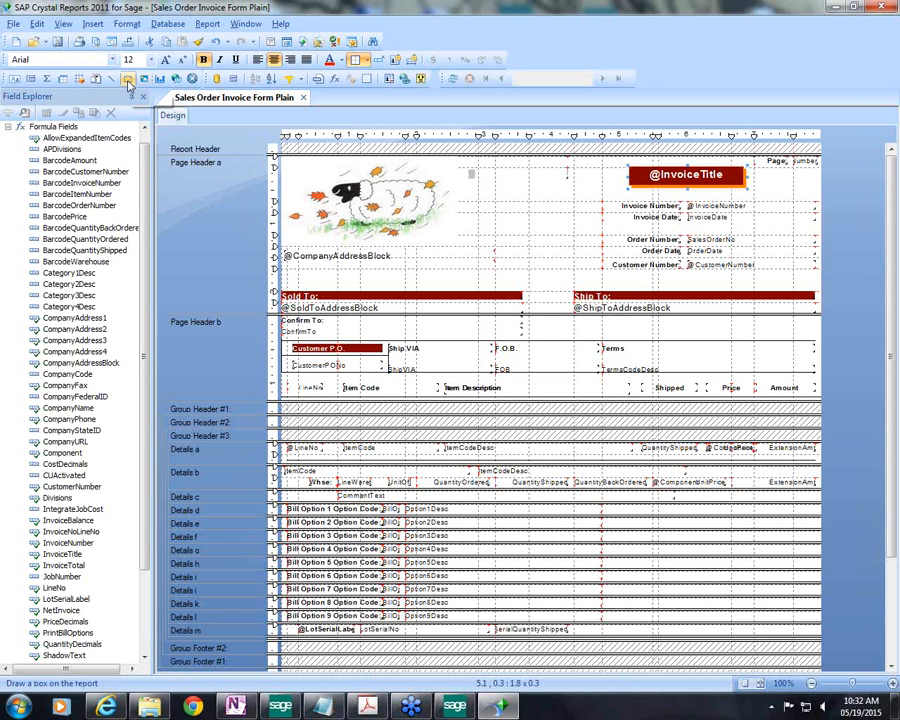
click(16, 80)
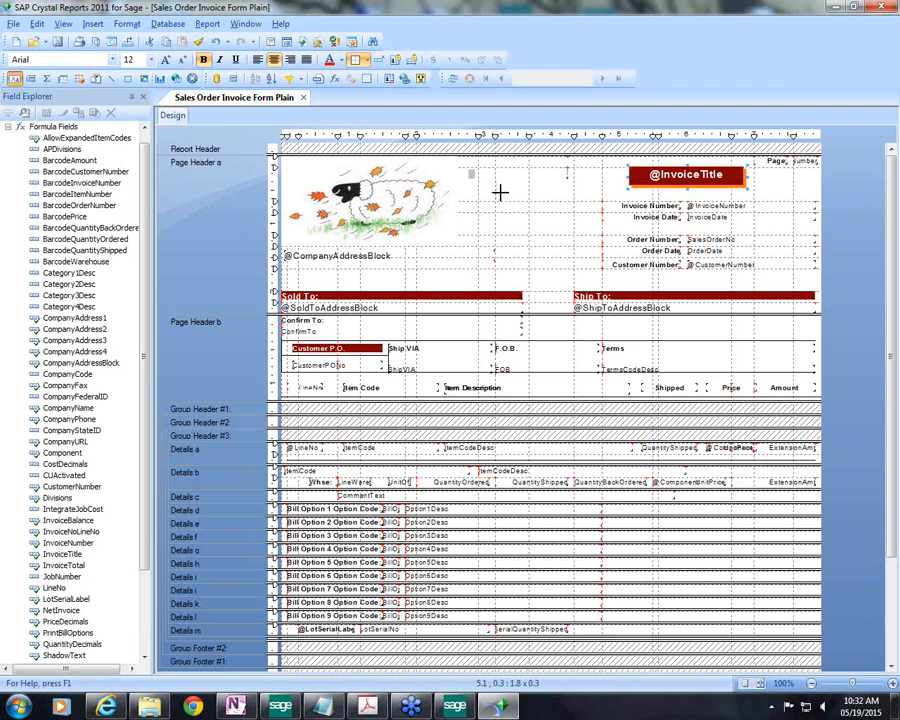
drag(502, 190, 559, 207)
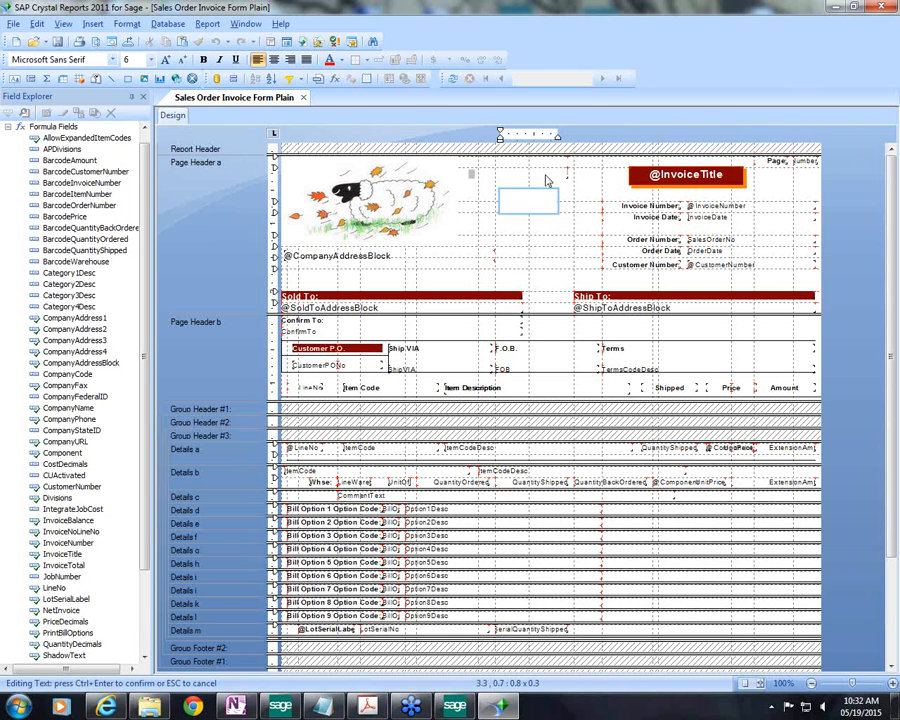
click(579, 226)
click(539, 205)
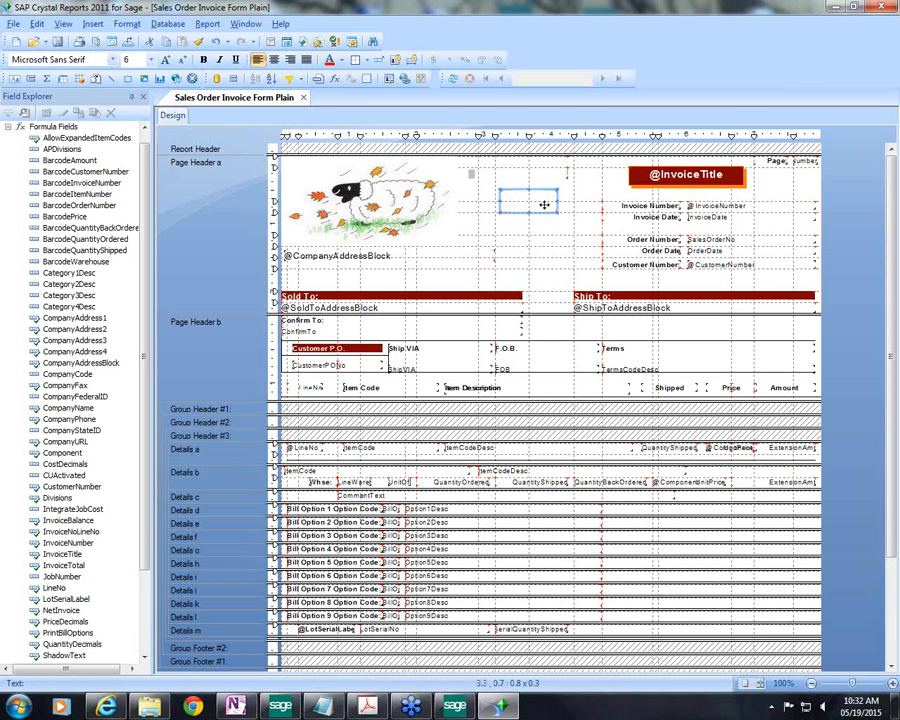
key(Delete)
key(ctrl+z)
key(Delete)
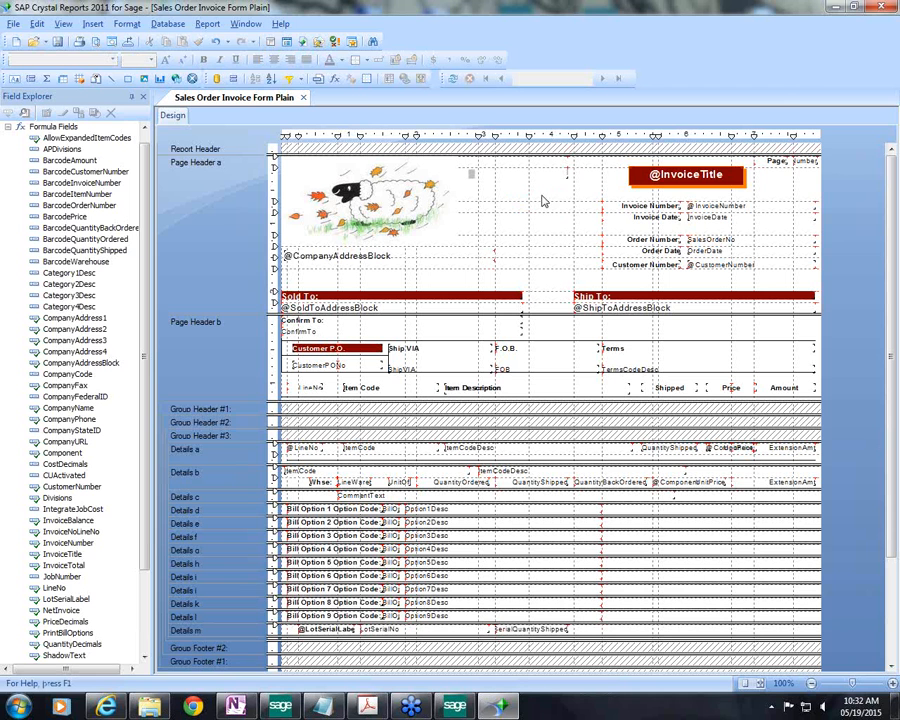
Add a text object about 0.8 x 0.3 inch between the logo and the invoice details in Page Header a reading "Remit To".
click(14, 78)
drag(501, 191, 556, 212)
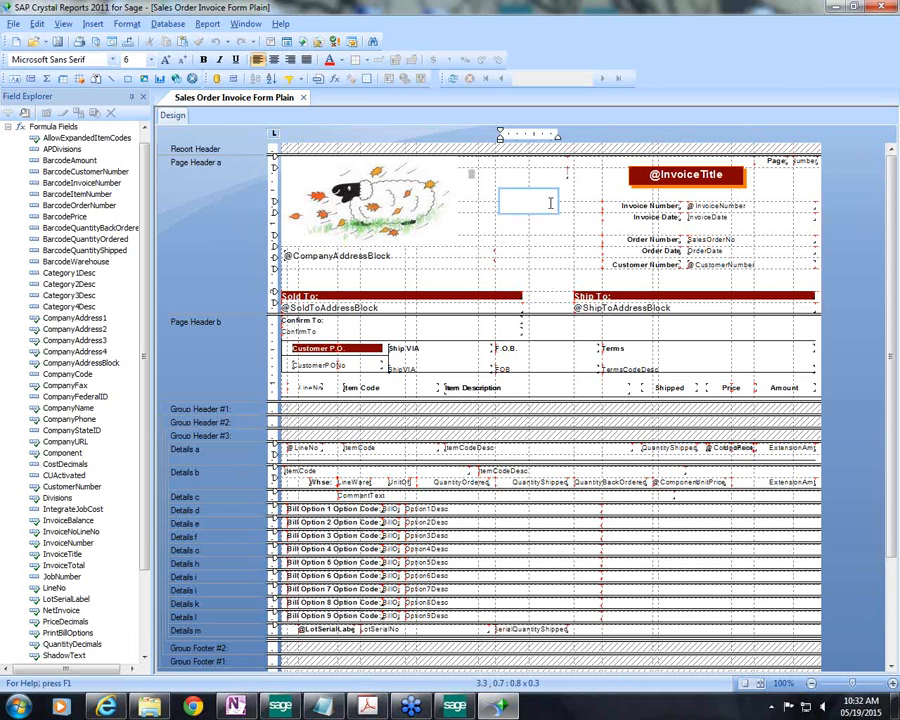
text(Remit To)
click(566, 204)
Set the Remit To label's font size to 10 and shrink its frame to about 0.6 x 0.2 inch.
click(540, 202)
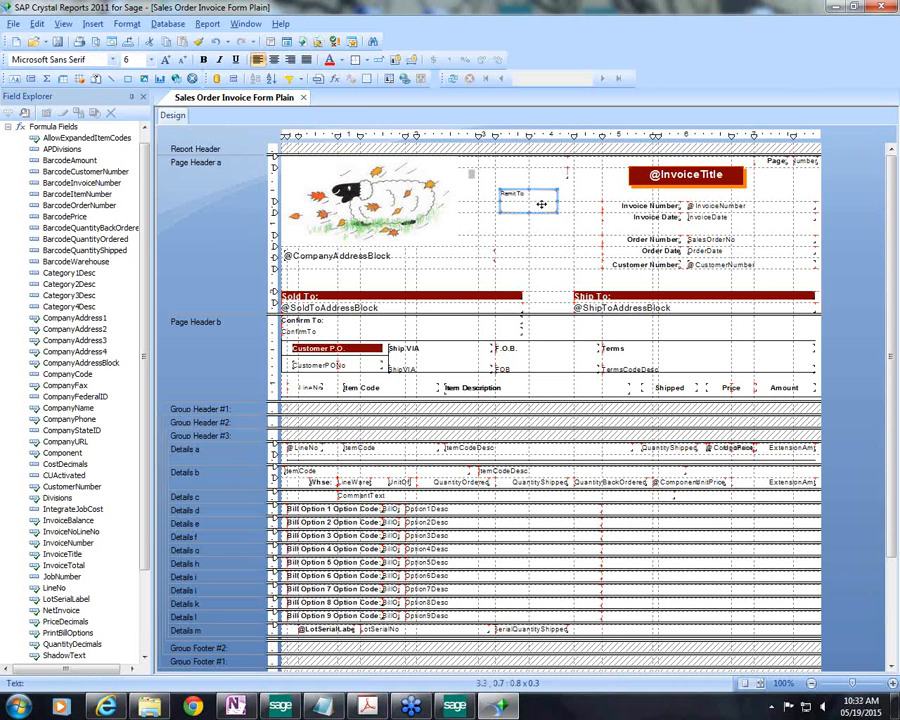
click(145, 59)
click(126, 92)
drag(528, 212, 541, 195)
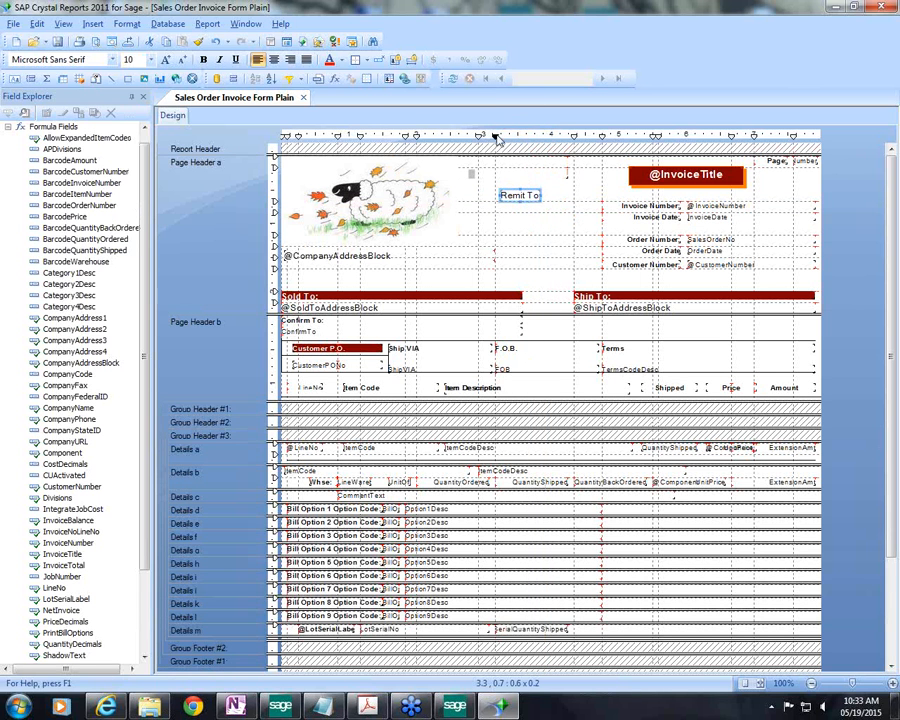
Remove the vertical guideline just left of the Remit To label and draw a box about 0.9 x 0.3 inch around the label.
drag(496, 138, 570, 105)
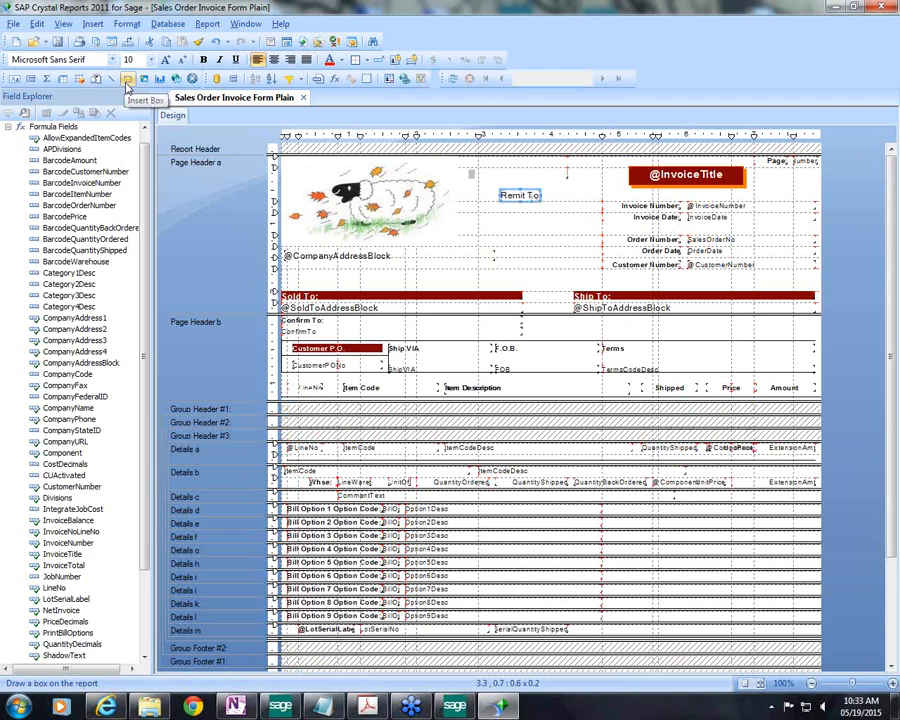
click(127, 84)
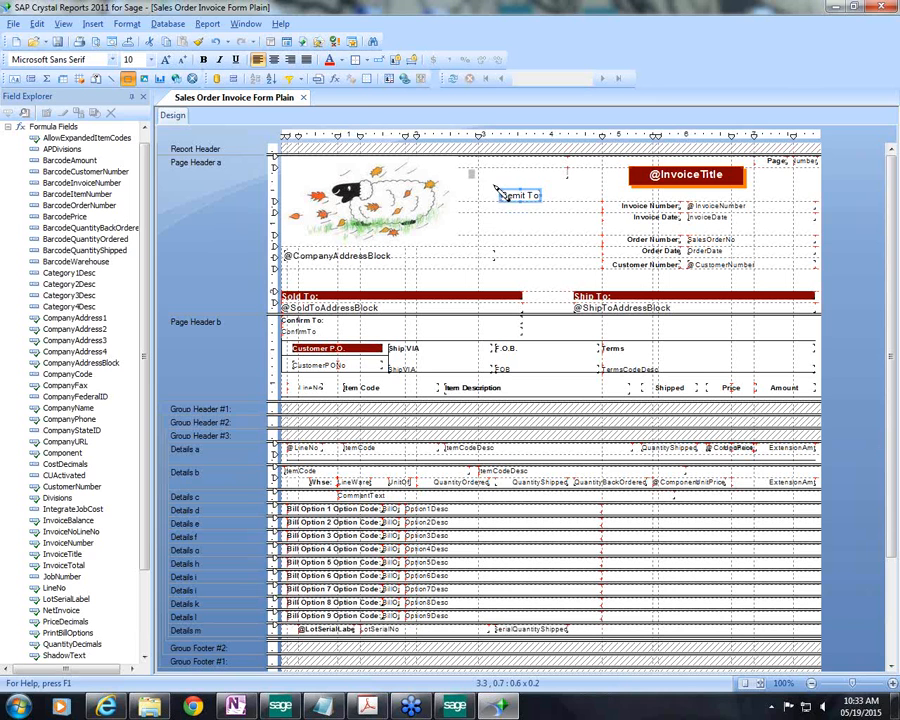
drag(491, 187, 552, 211)
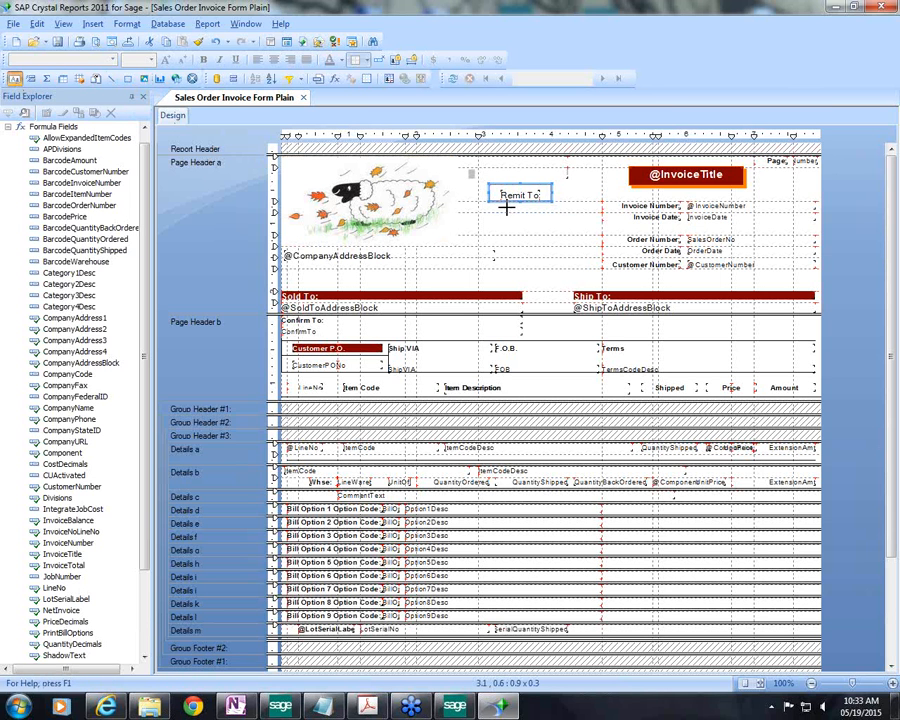
Add a text object about 0.7 x 0.3 inch directly below the Remit To label and enter the remittance postal address.
drag(500, 204, 546, 224)
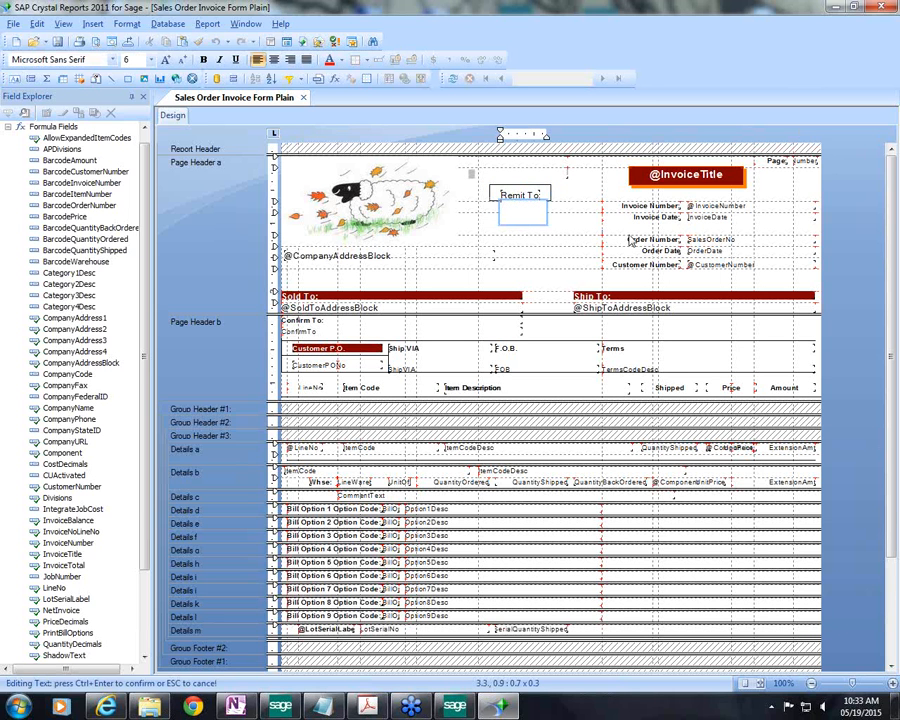
text(P.O)
text(. Box)
text( 4578 )
text(St)
text(. Louis, M)
text(O)
text( 63141)
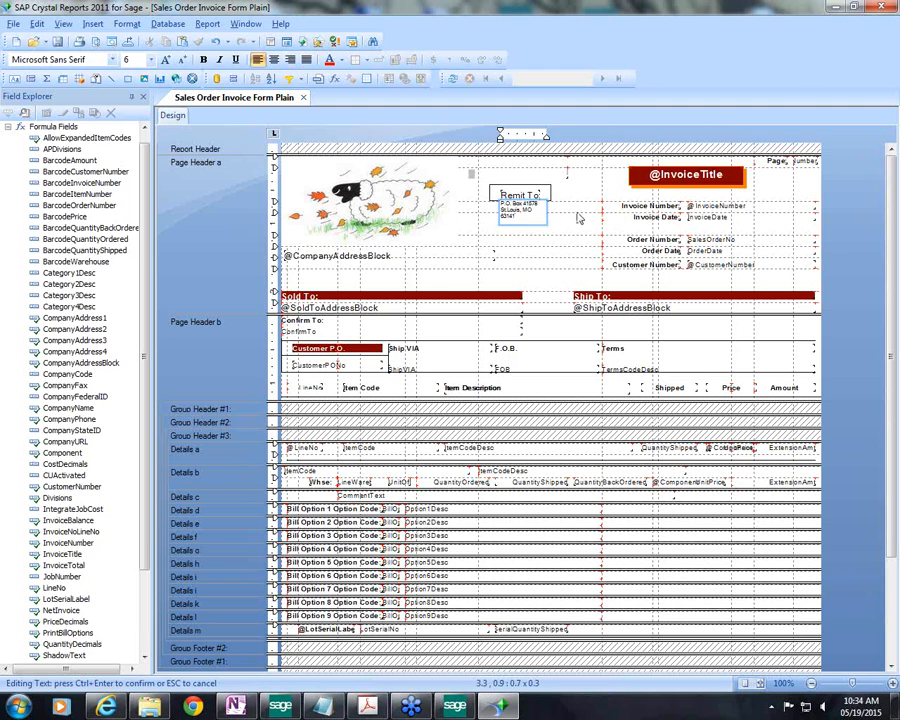
Set the remittance address text to font size 8 and widen its frame to about 1.0 x 0.3 inch.
click(532, 224)
click(511, 216)
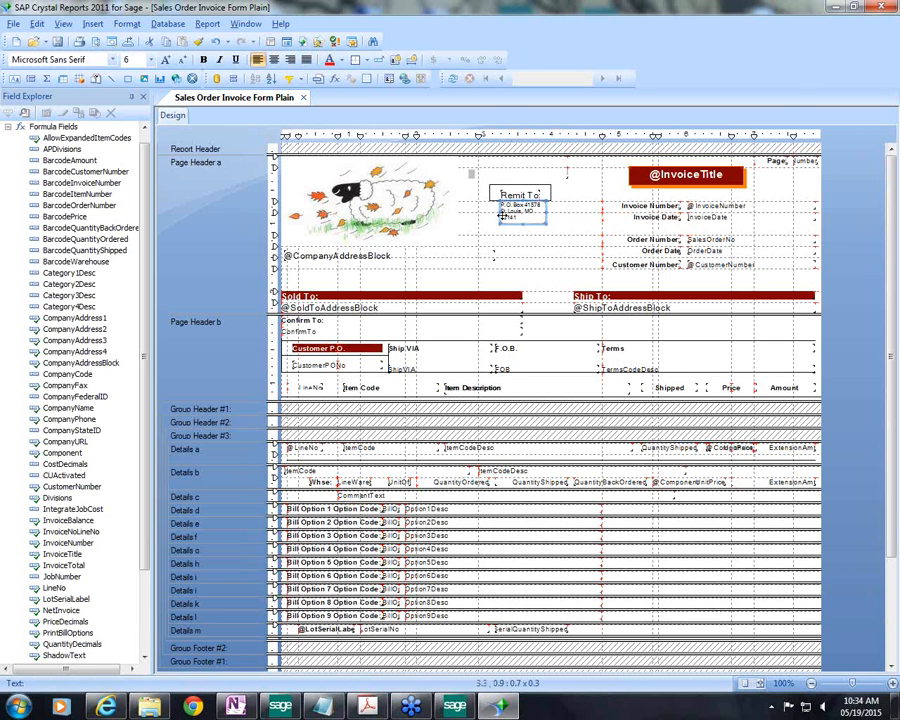
drag(500, 213, 494, 212)
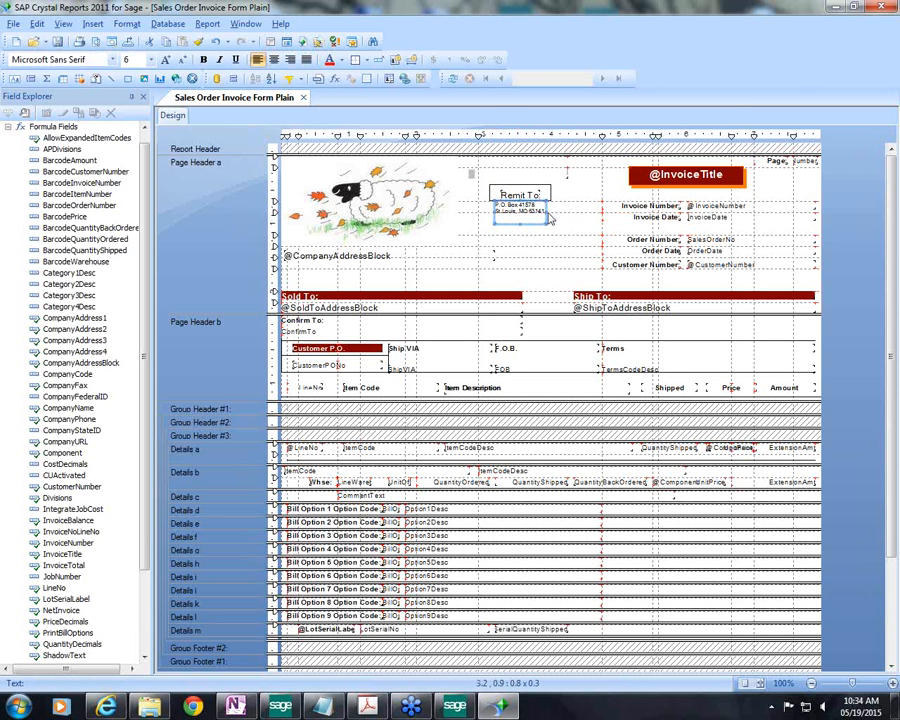
drag(547, 213, 552, 212)
click(151, 60)
click(130, 72)
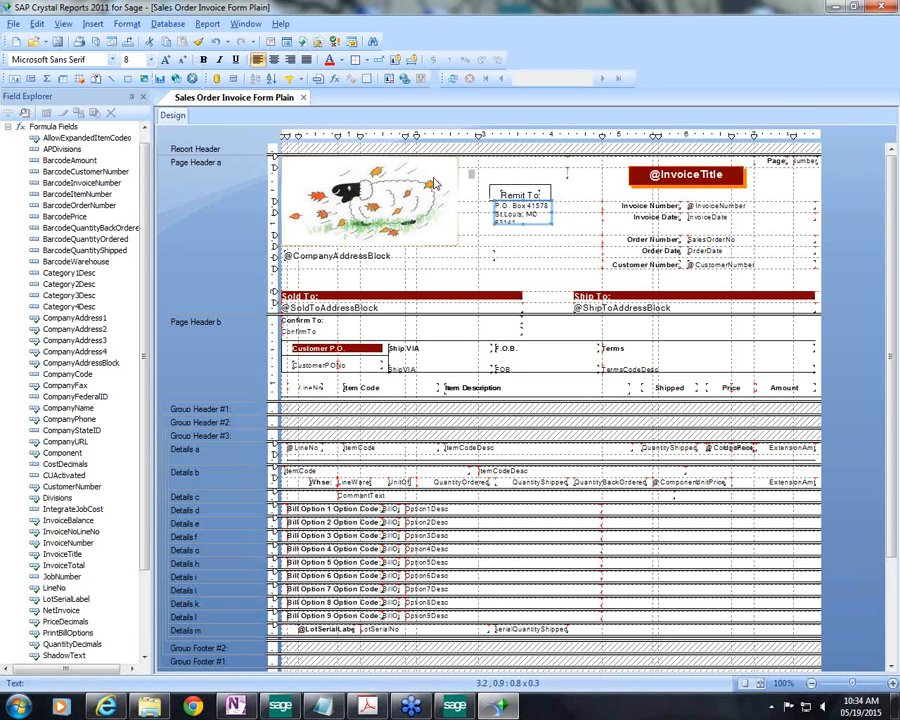
drag(551, 210, 563, 207)
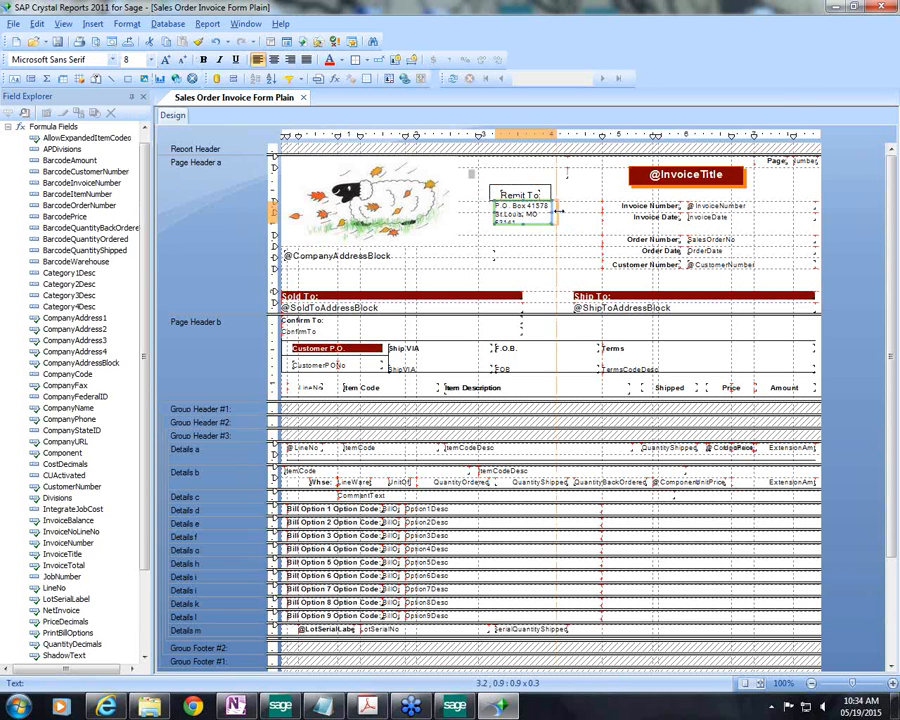
click(546, 194)
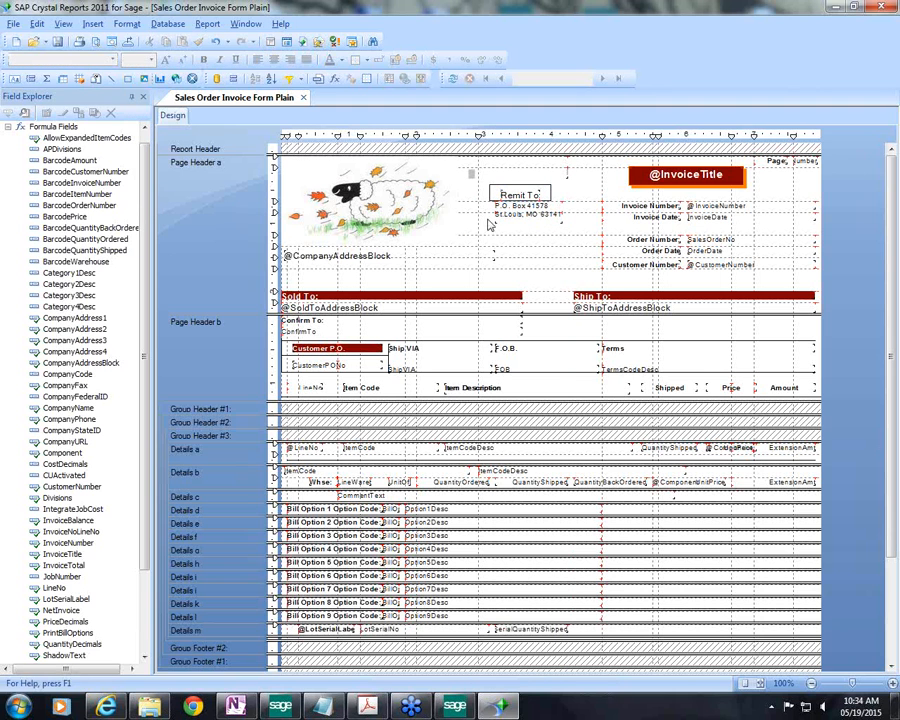
Draw a box about 1.3 x 0.5 inch around the remittance address, centering the text in it, and widen the Remit To box to match.
click(127, 78)
drag(493, 204, 573, 238)
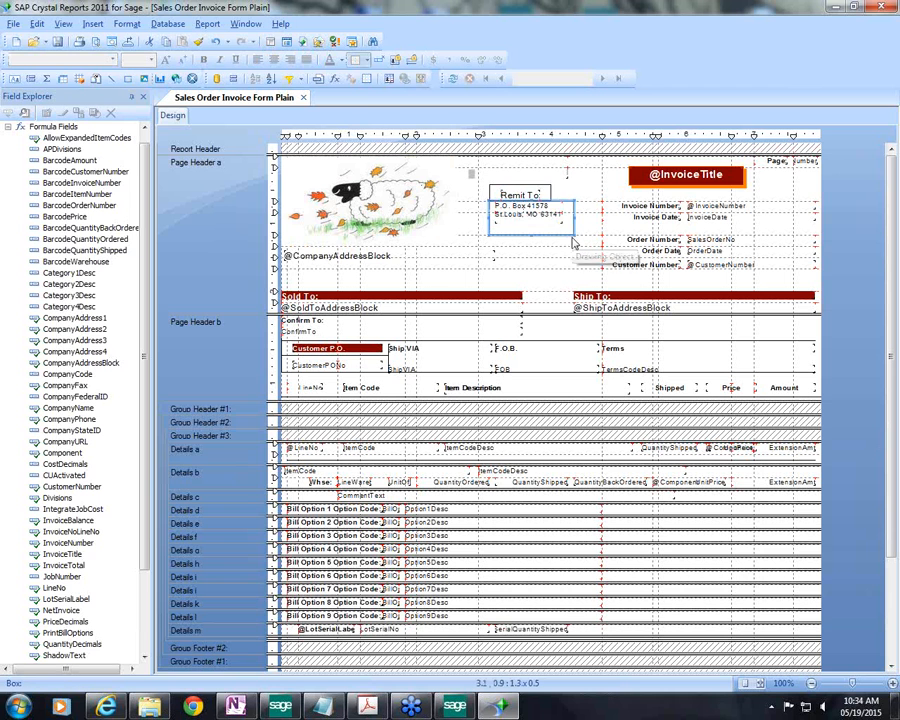
click(551, 193)
drag(551, 193, 573, 190)
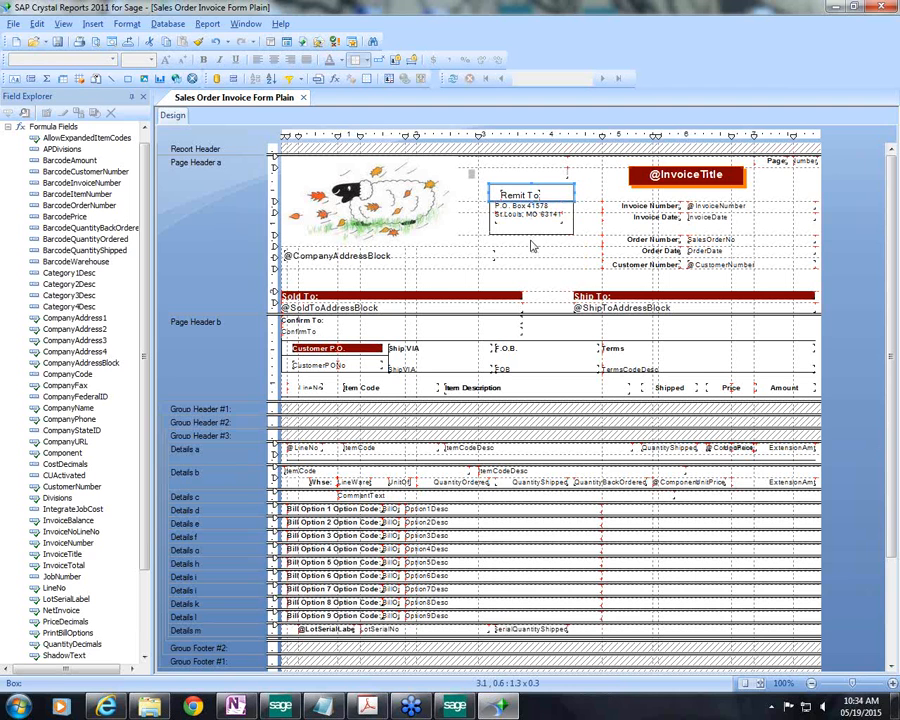
drag(532, 218, 528, 228)
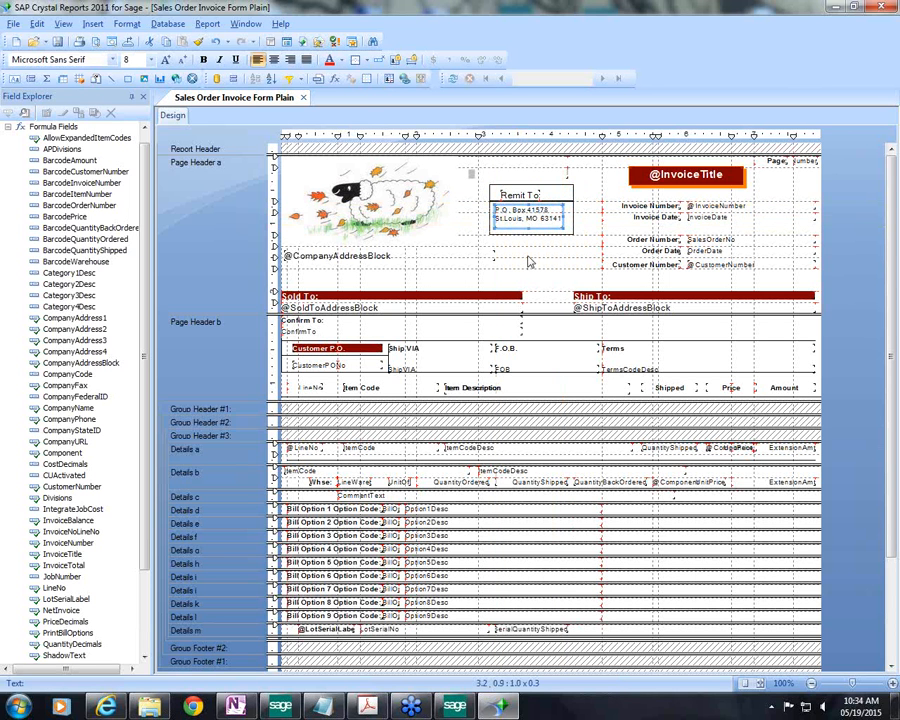
click(558, 190)
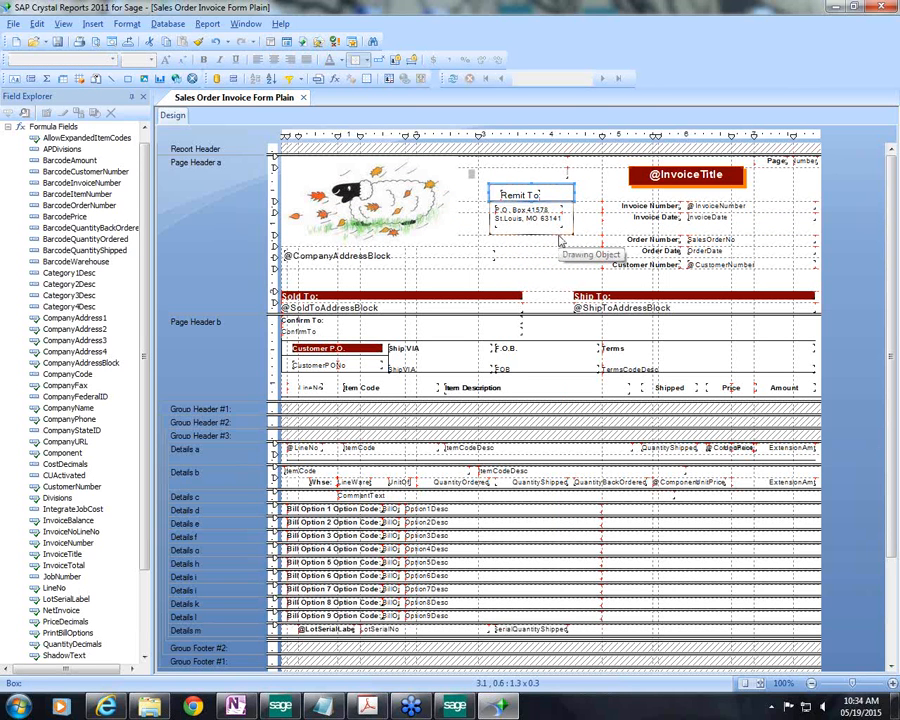
ctrl+click(567, 195)
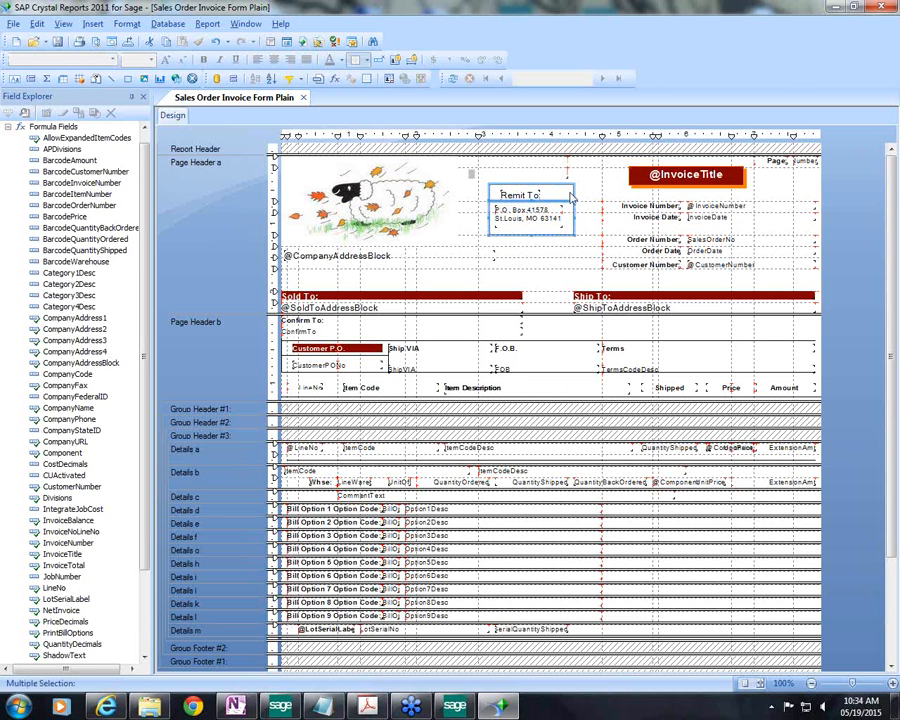
right_click(570, 195)
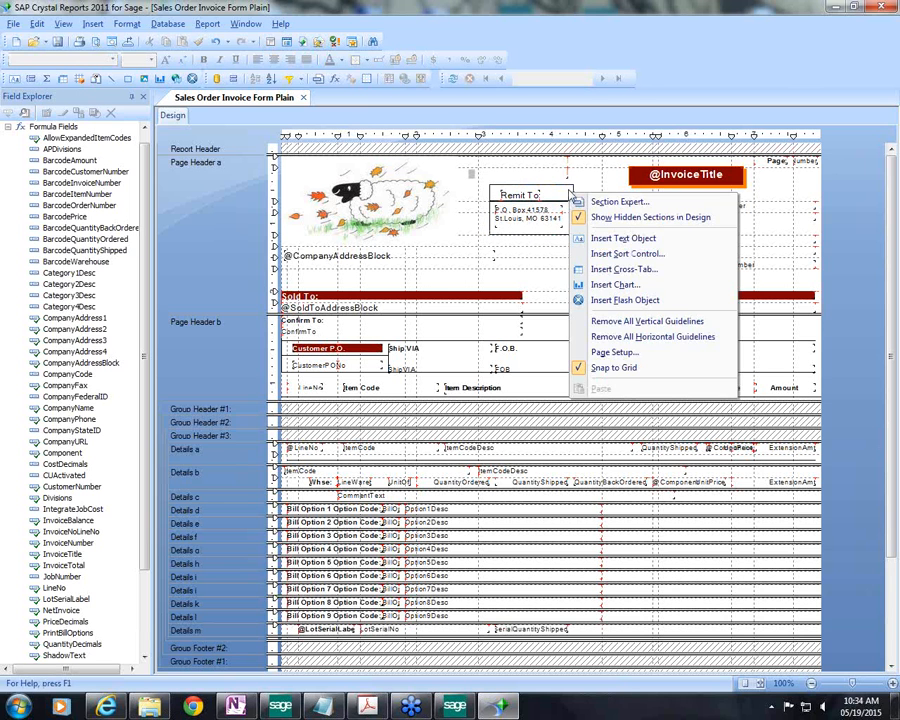
Set the border width of the Remit To box and the address box below it together to 2 pt.
click(562, 197)
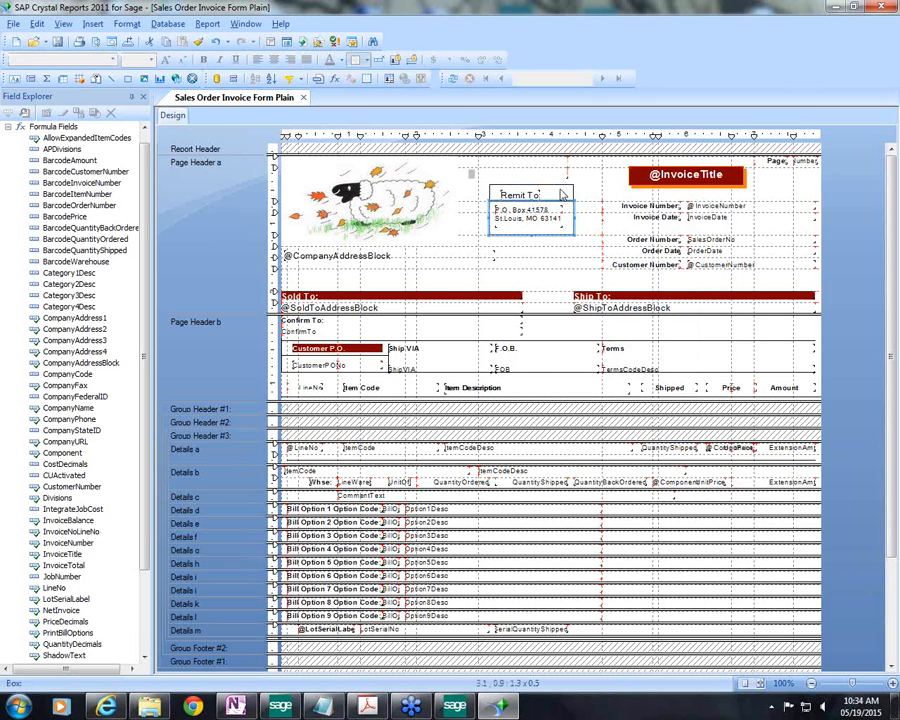
ctrl+click(562, 195)
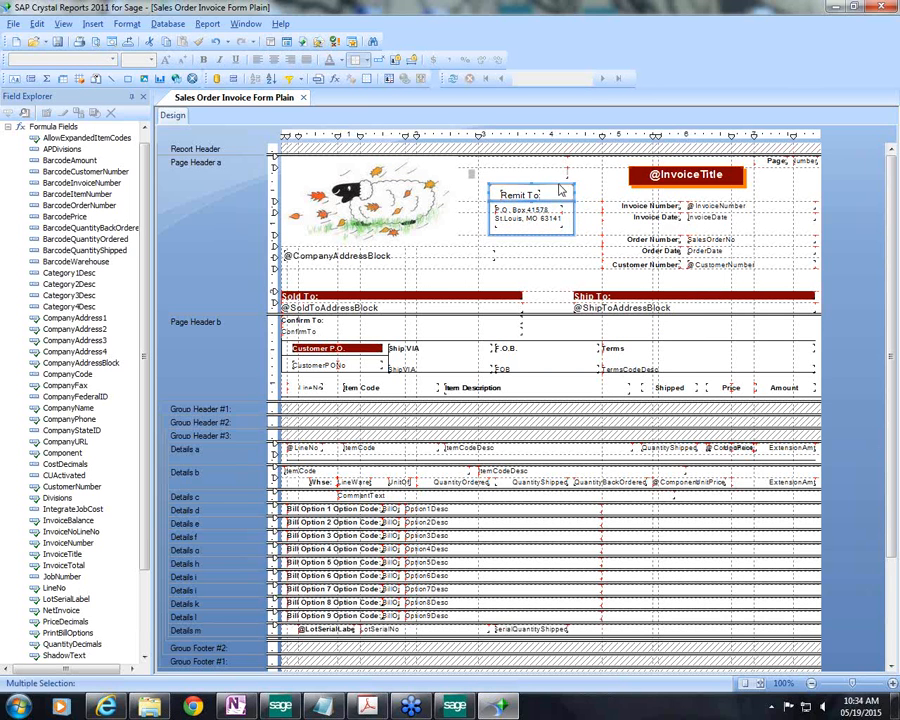
right_click(563, 196)
click(572, 214)
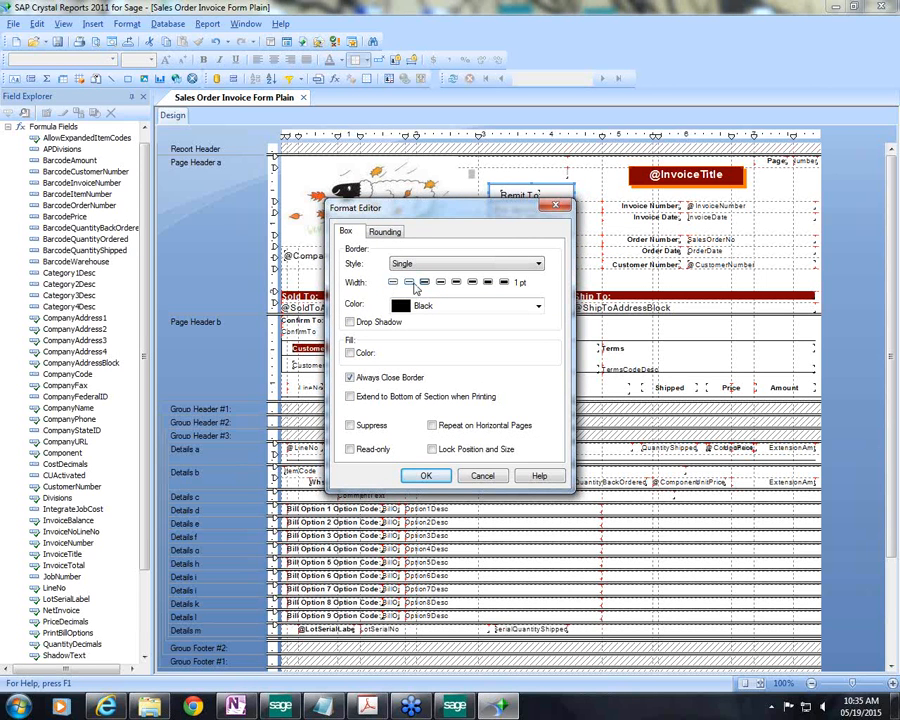
click(456, 283)
click(392, 283)
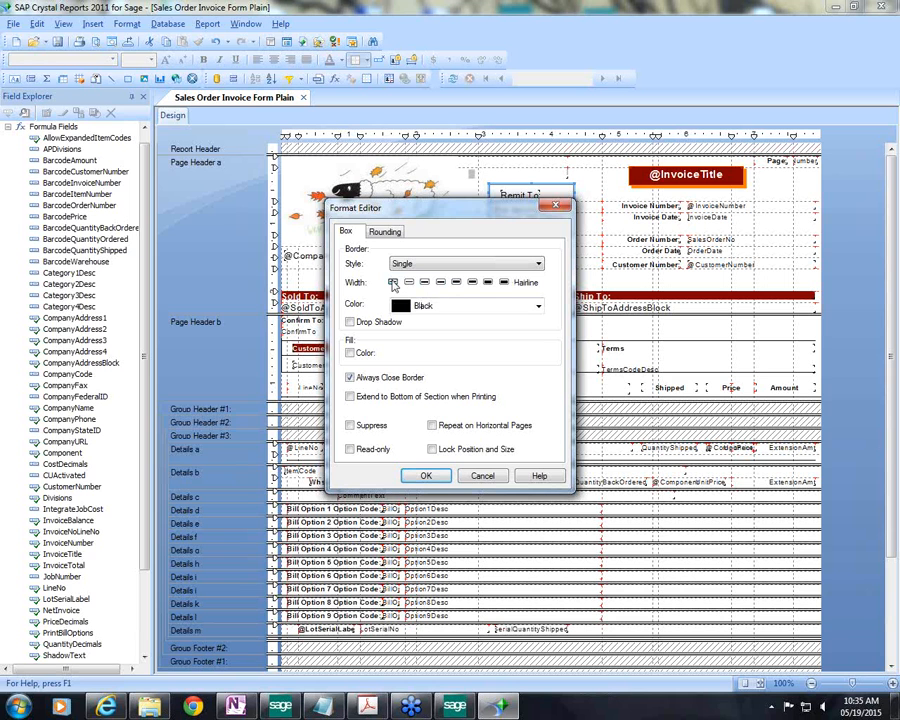
click(503, 283)
click(456, 283)
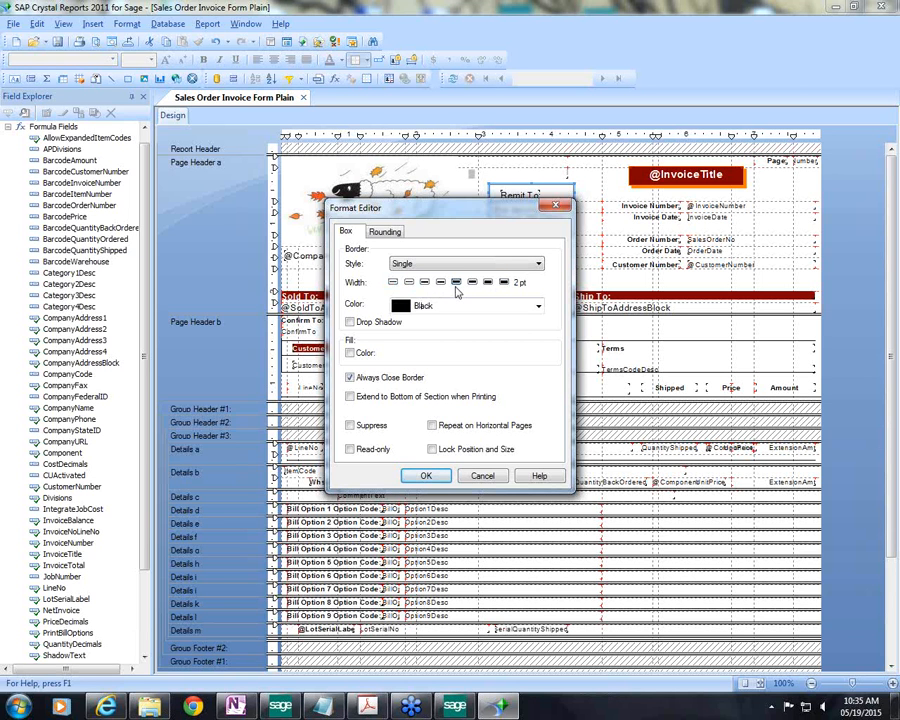
Apply the custom maroon color to the borders of both remit-to boxes and save the report.
click(538, 306)
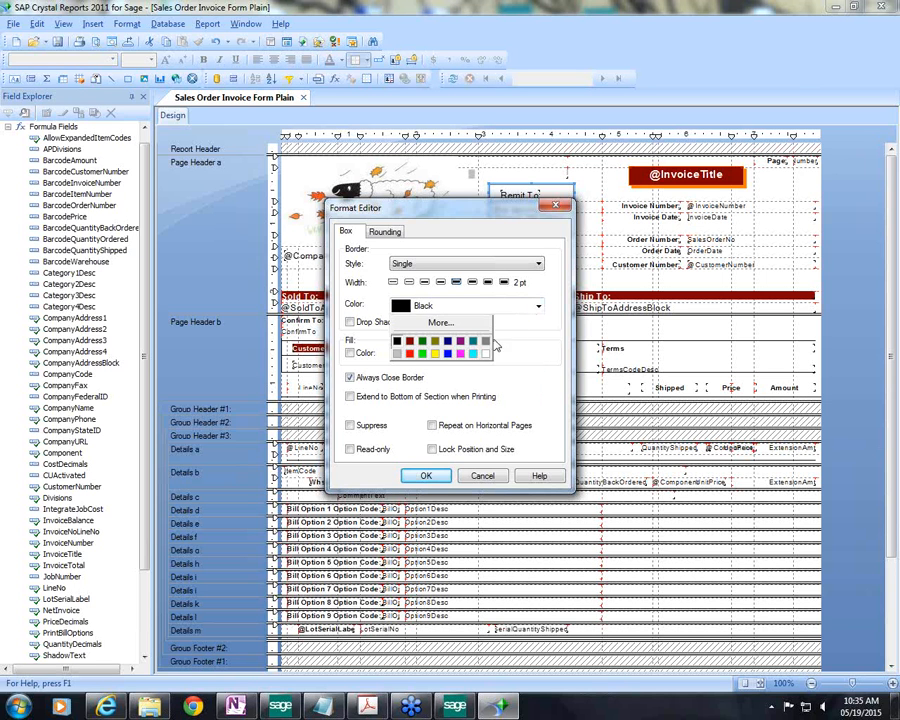
click(447, 326)
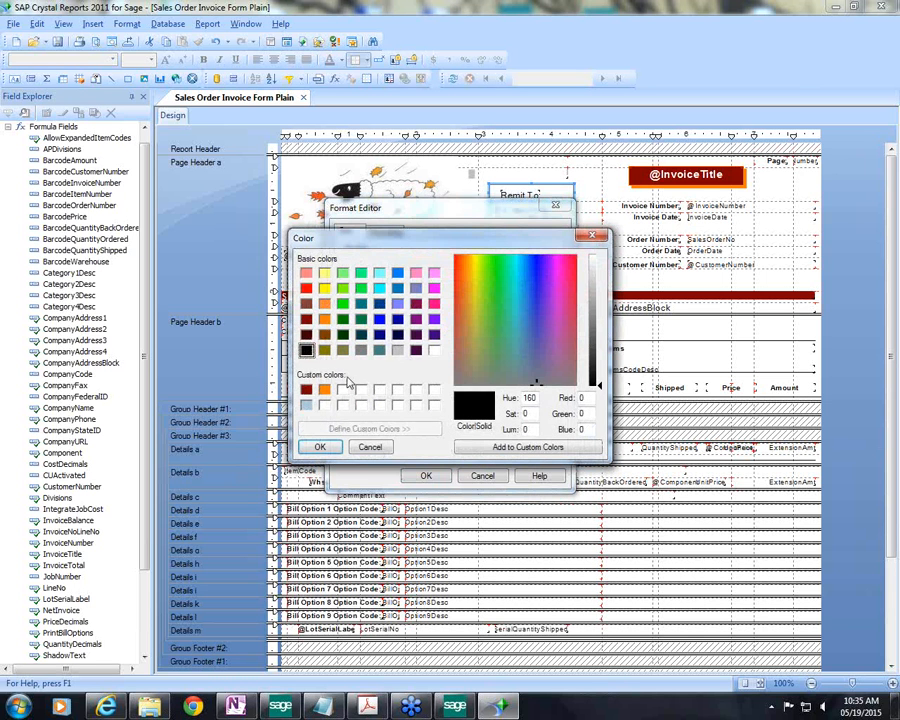
click(306, 389)
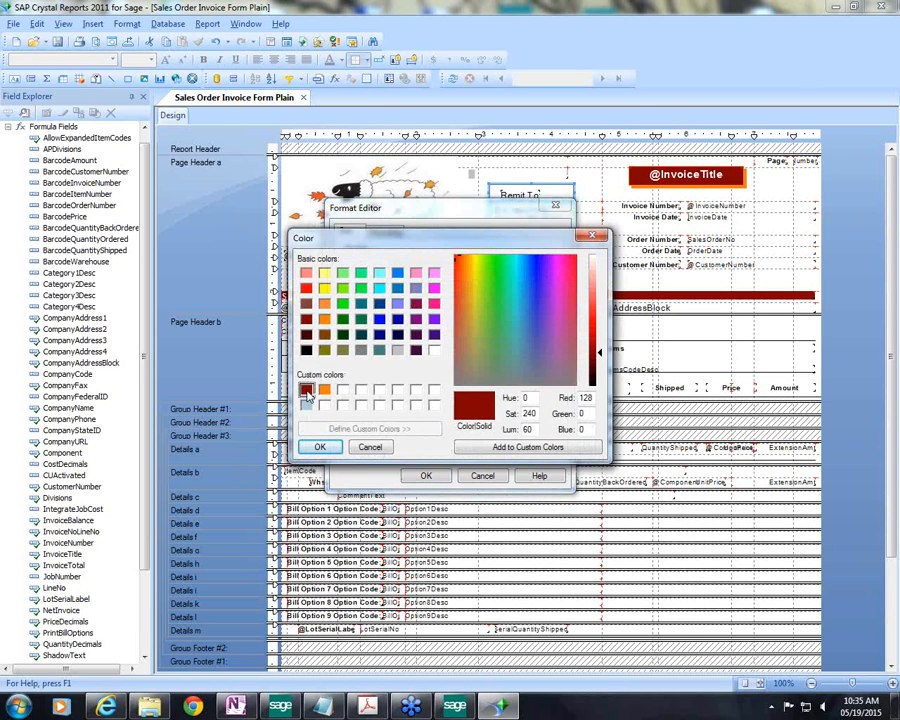
click(319, 447)
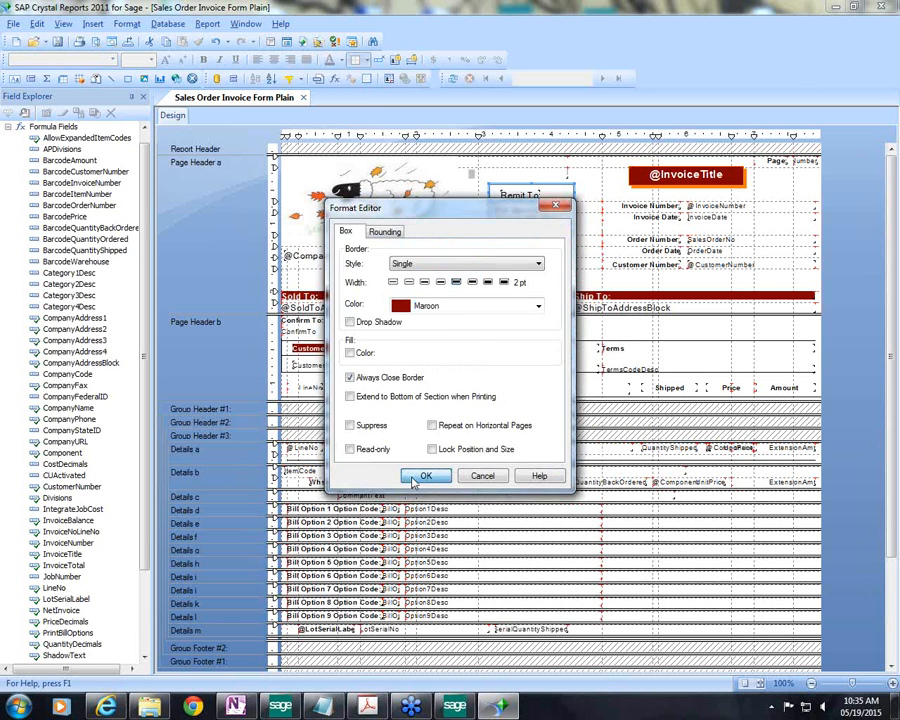
click(414, 477)
click(513, 250)
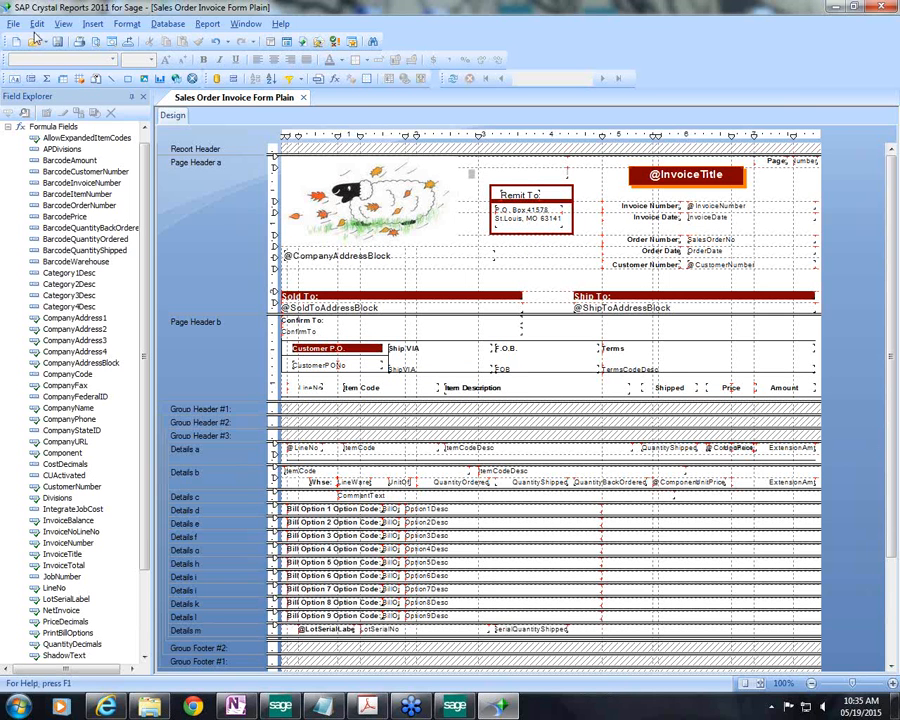
click(13, 23)
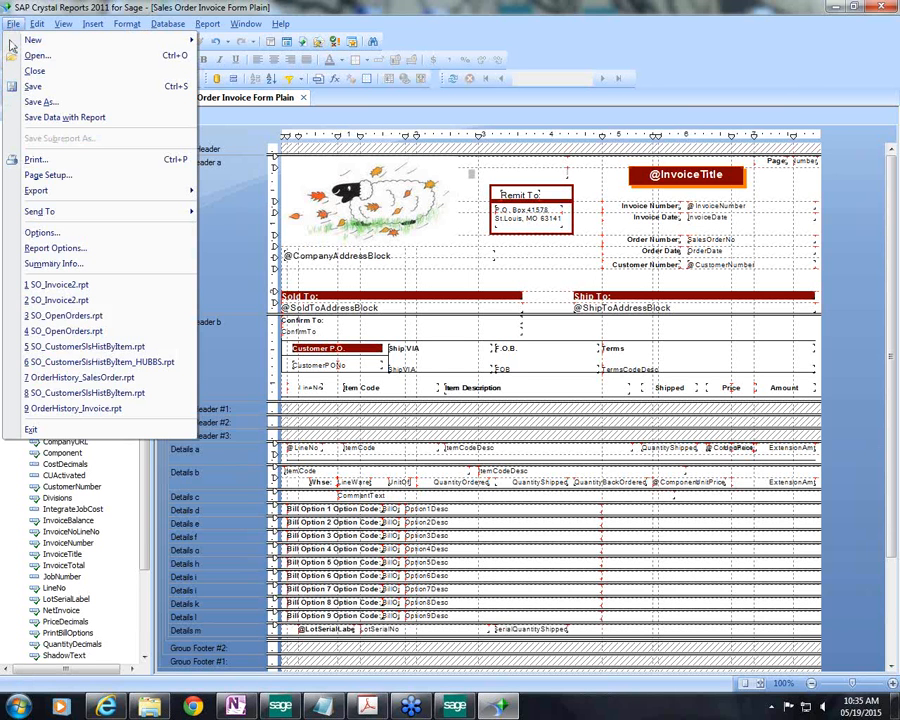
click(16, 88)
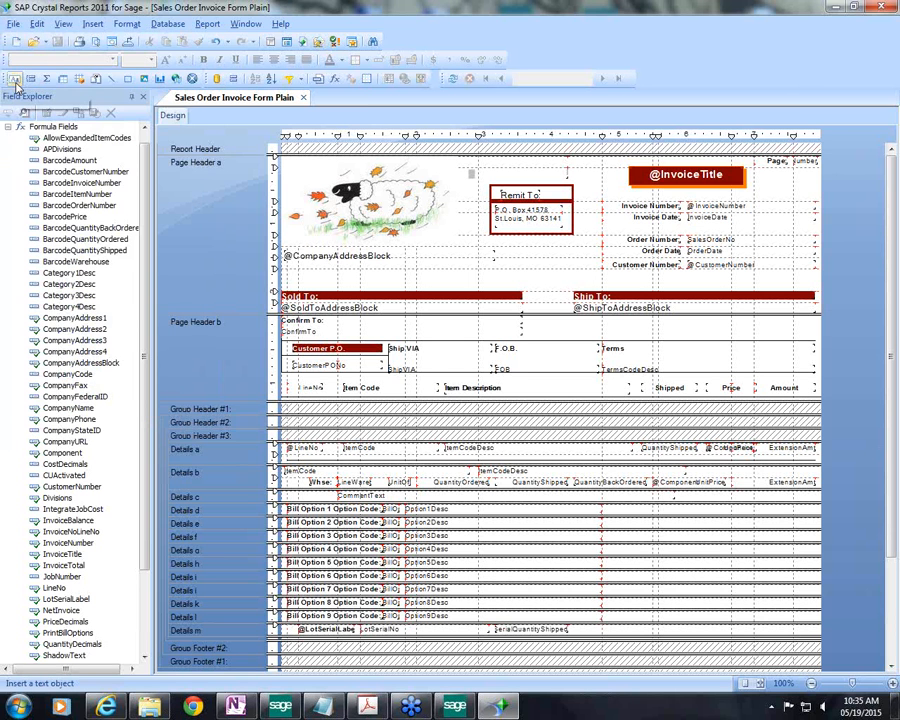